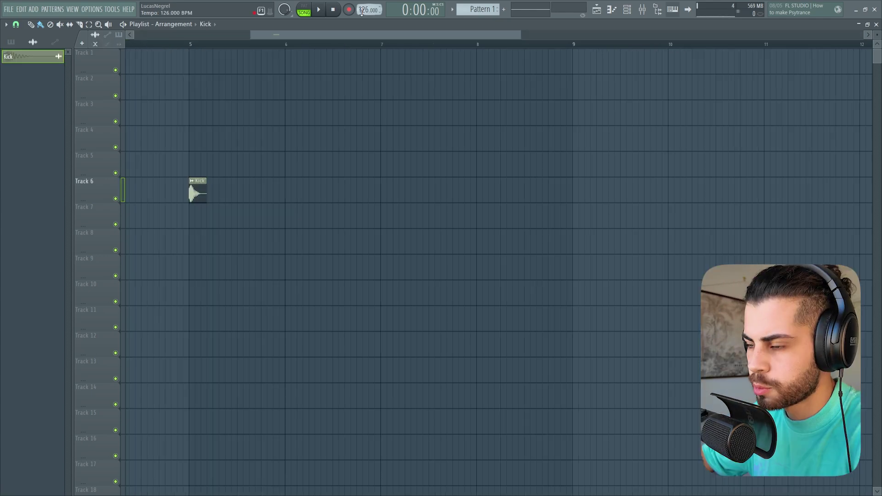
Repeat the Kick on every beat of bars 5 to 8 on Track 6 and Regular Clap 5 on every second beat on Track 7
{"action": "scroll", "coordinate": [298, 42], "scroll_direction": "up", "scroll_amount": 1}
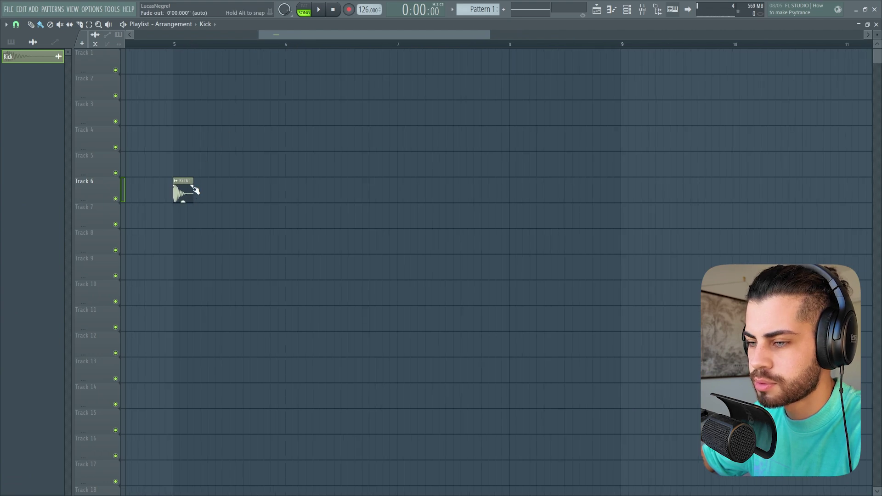
{"action": "key", "text": "ctrl+b"}
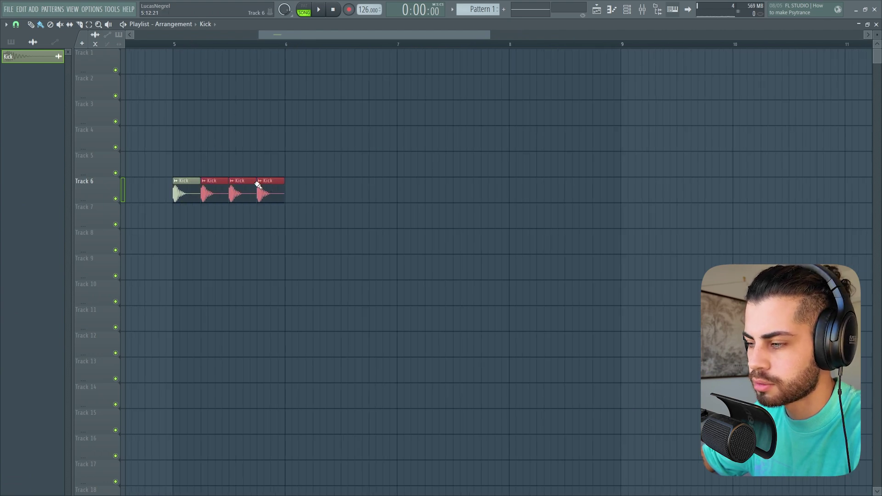
{"action": "key", "text": "space"}
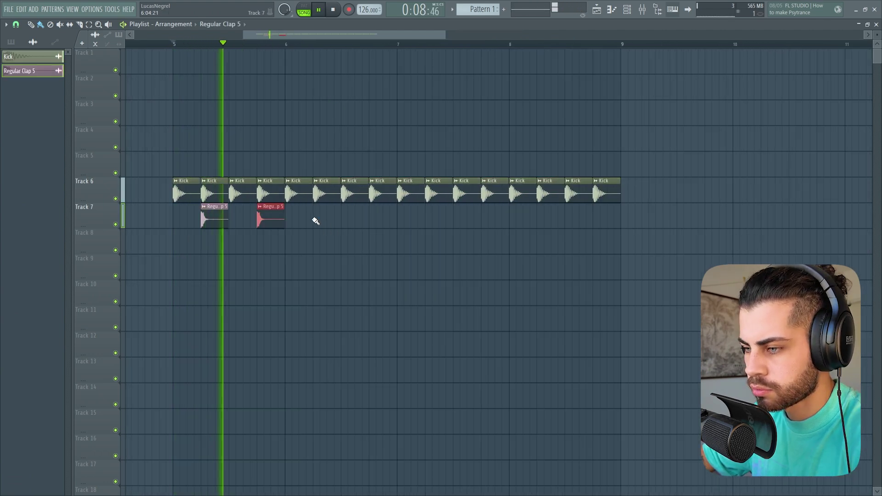
{"action": "left_click_drag", "start_coordinate": [315, 220], "coordinate": [374, 216]}
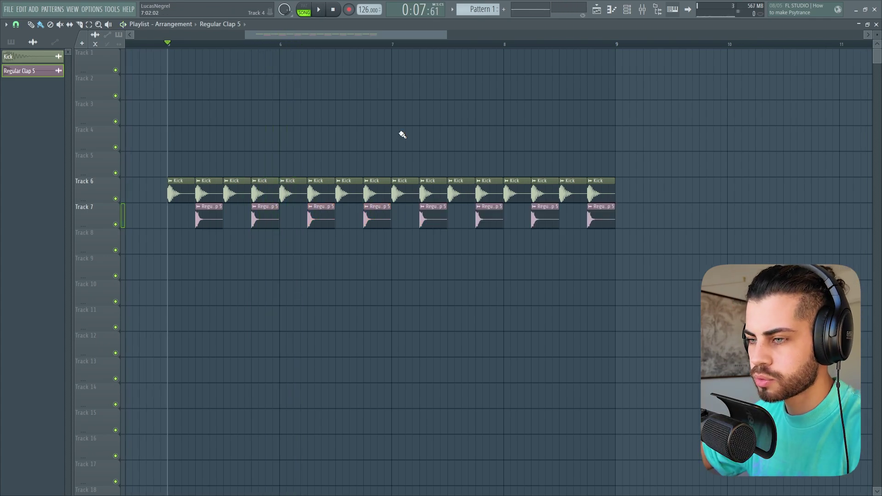
Add the Percussion 2 sample to Track 9 half a beat after the start of bar 5, checking its placement in solo
{"action": "scroll", "coordinate": [289, 34], "scroll_direction": "up", "scroll_amount": 2}
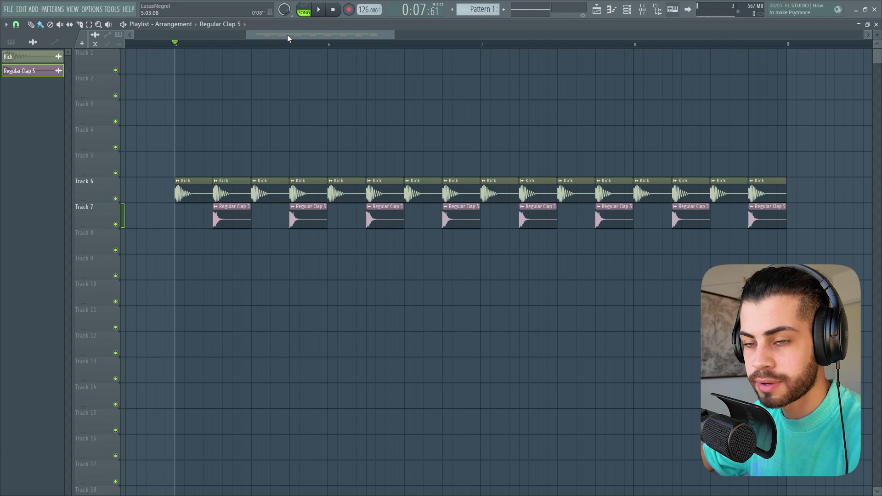
{"action": "left_click_drag", "start_coordinate": [276, 55], "coordinate": [199, 266]}
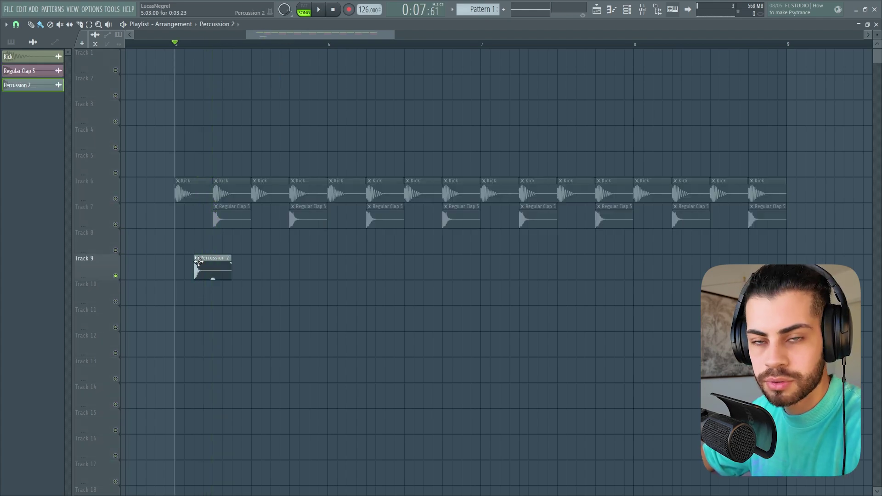
{"action": "scroll", "coordinate": [198, 210], "scroll_direction": "up", "scroll_amount": 3}
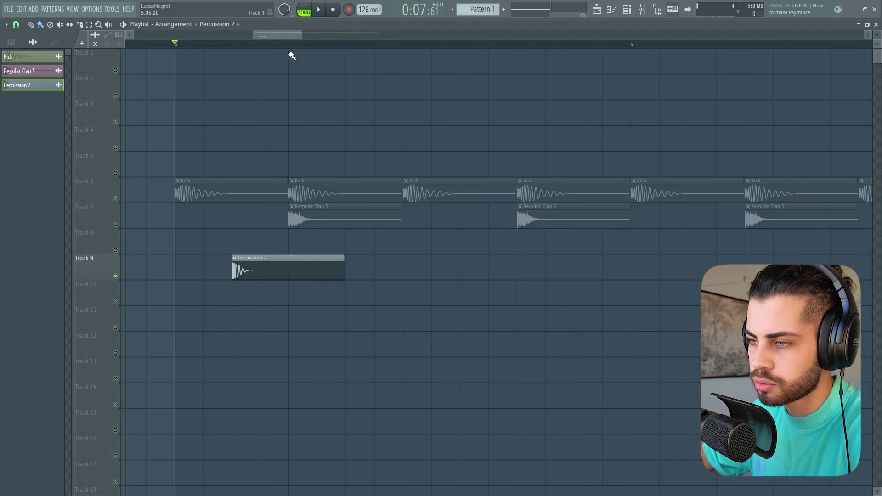
{"action": "scroll", "coordinate": [298, 35], "scroll_direction": "down", "scroll_amount": 4}
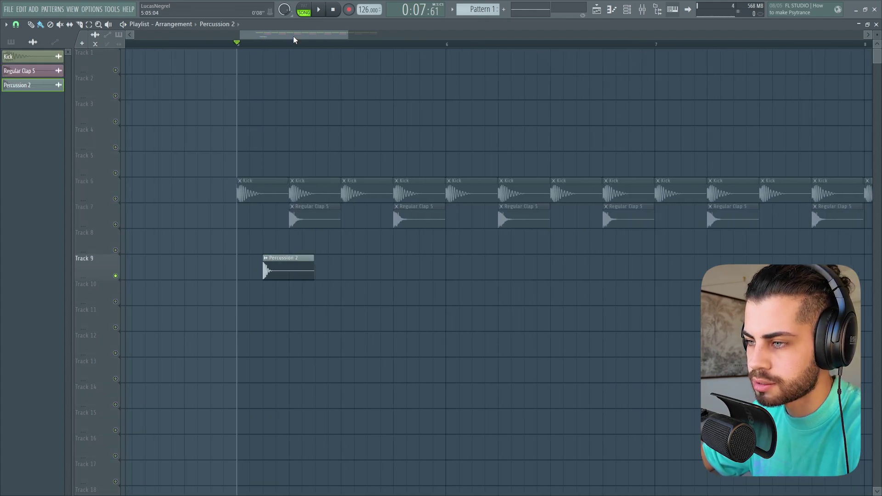
{"action": "right_click", "coordinate": [116, 276]}
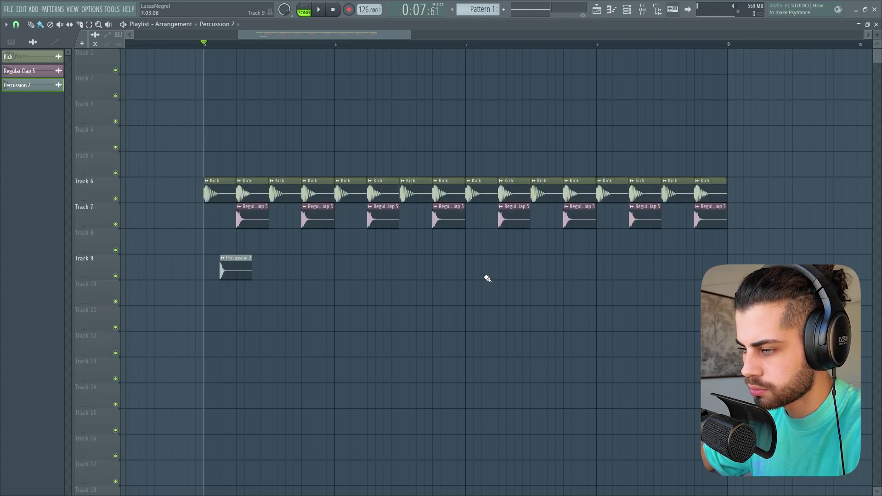
Copy the Percussion 2 hit to half a beat after the start of bar 7 and play the loop
{"action": "left_click_drag", "start_coordinate": [296, 37], "coordinate": [301, 33]}
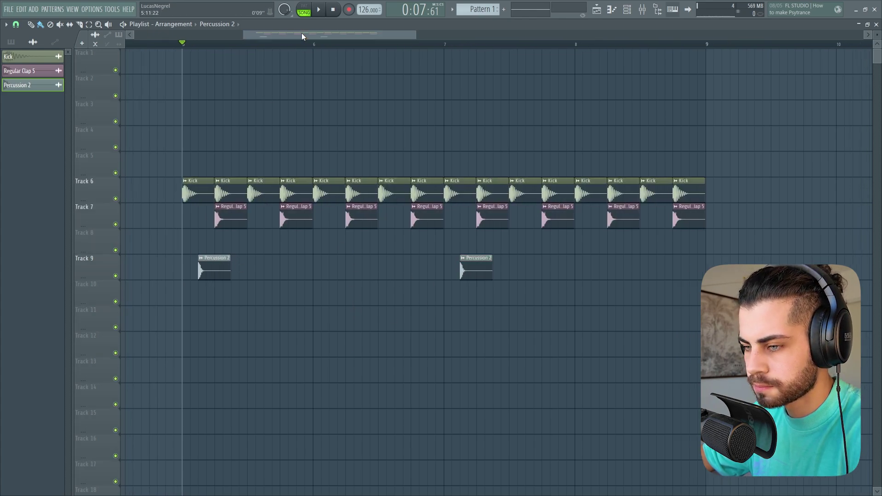
{"action": "key", "text": "space"}
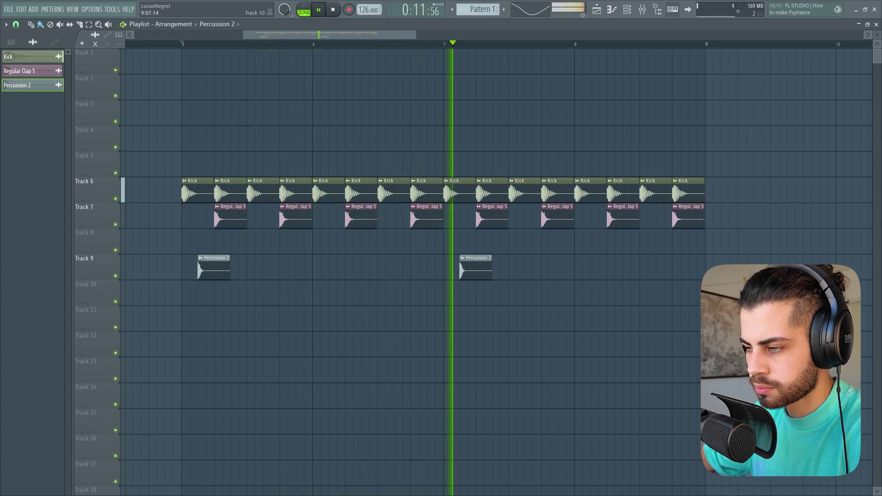
{"action": "key", "text": "space"}
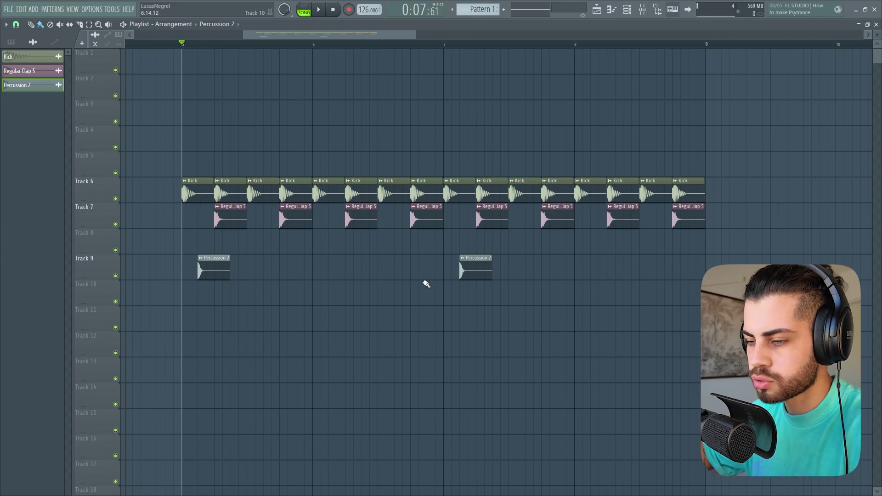
Add the percu sample to Track 11, audition it in solo, and align it with the first Percussion 2 hit
{"action": "left_click_drag", "start_coordinate": [426, 284], "coordinate": [215, 317]}
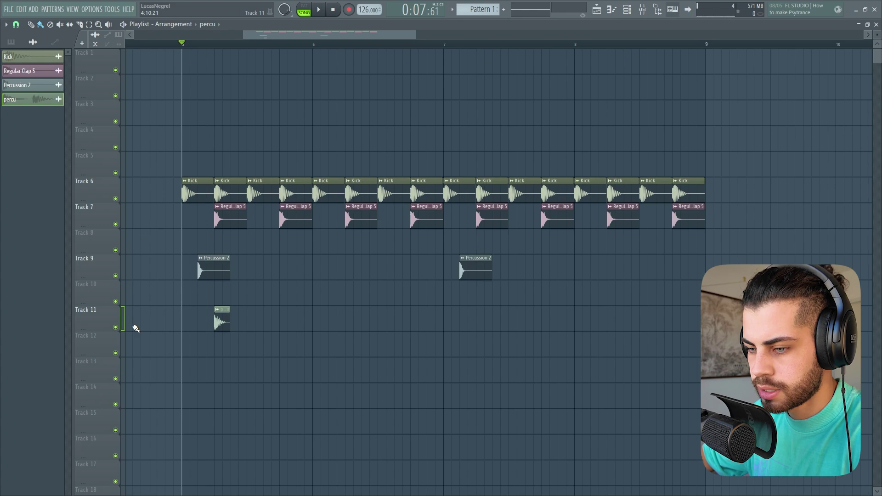
{"action": "right_click", "coordinate": [115, 327]}
{"action": "key", "text": "space"}
{"action": "key", "text": "space"}
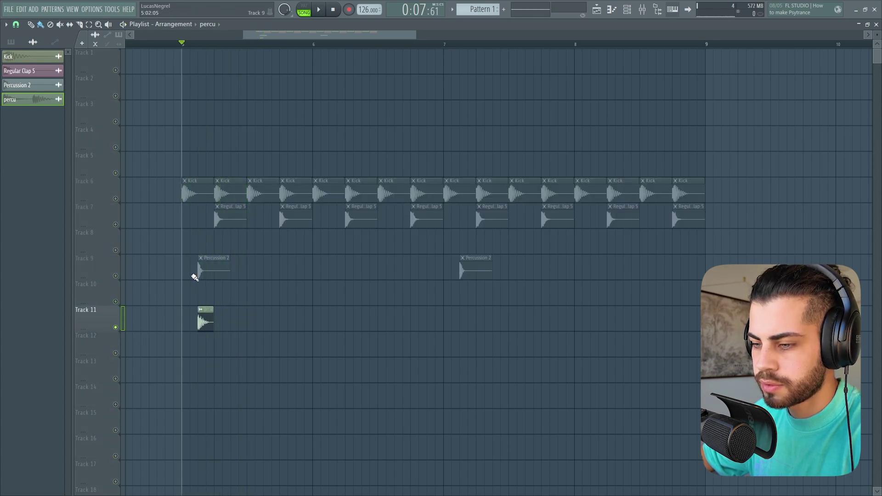
{"action": "left_click", "coordinate": [116, 277]}
{"action": "right_click", "coordinate": [115, 199]}
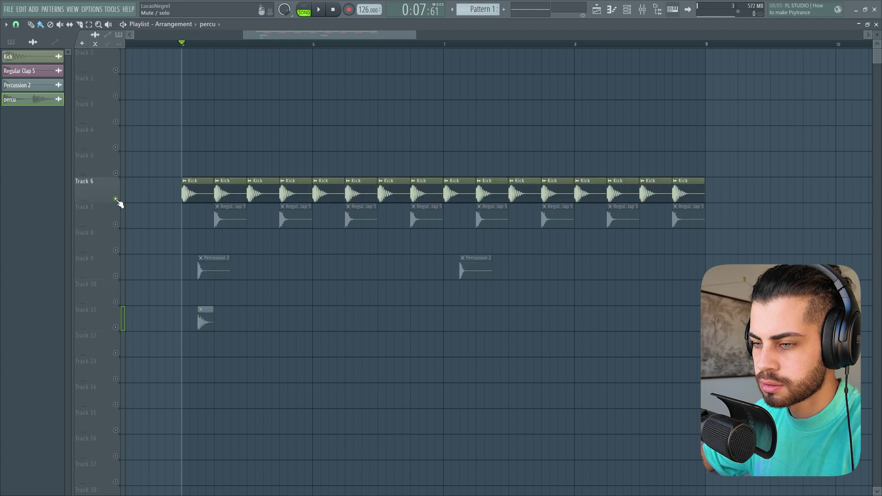
{"action": "right_click", "coordinate": [115, 198]}
Add percu hits on Track 11 half a beat after beat 3 of bar 5 and beats 1 and 4 of bar 6
{"action": "key", "text": "space"}
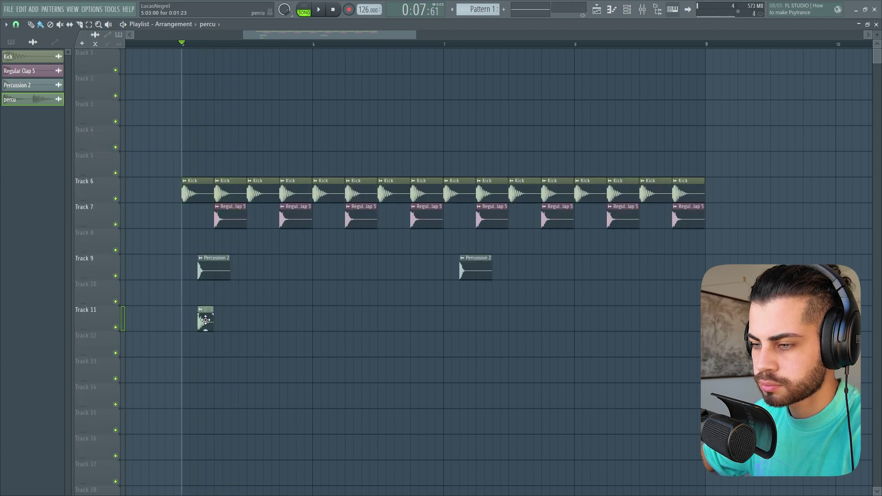
{"action": "key", "text": "space"}
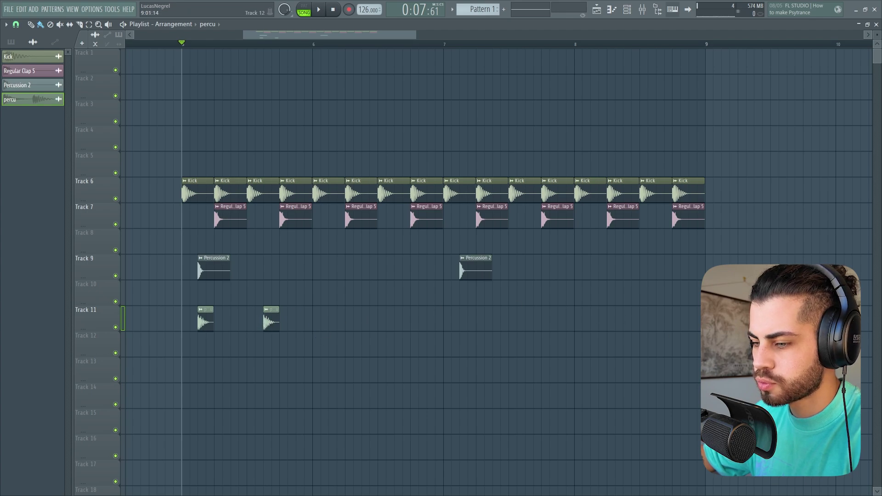
{"action": "key", "text": "space"}
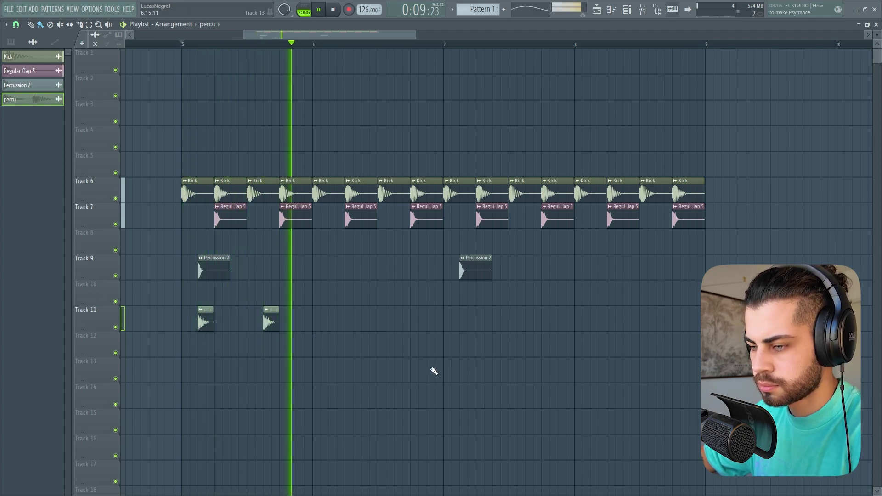
{"action": "left_click", "coordinate": [400, 322]}
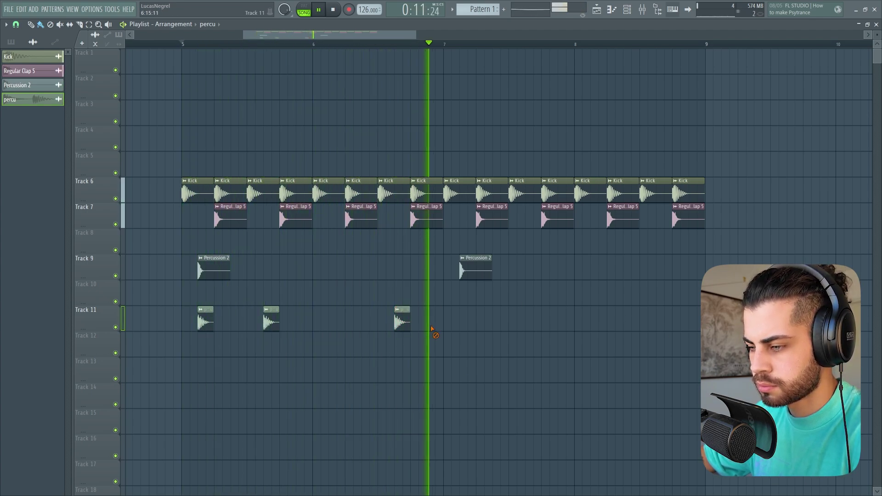
{"action": "key", "text": "space"}
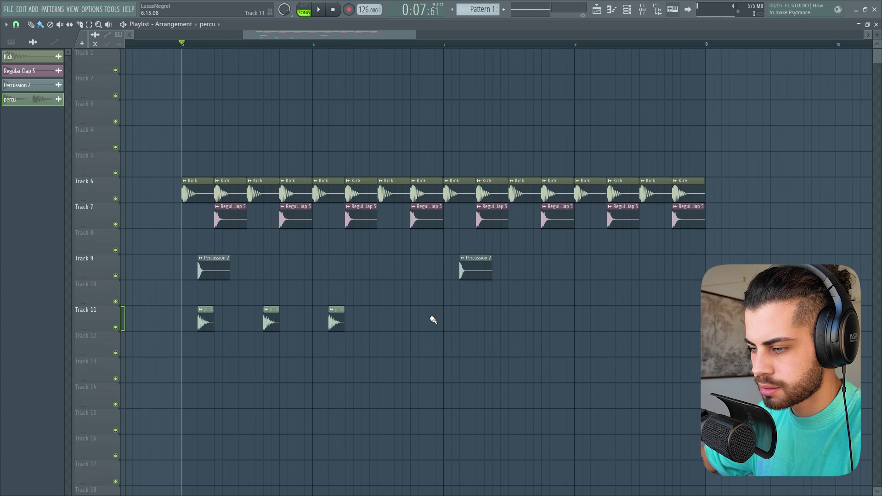
Duplicate the four percu hits on Track 11 into bars 7 and 8 and play back the loop
{"action": "left_click_drag", "start_coordinate": [488, 281], "coordinate": [151, 355]}
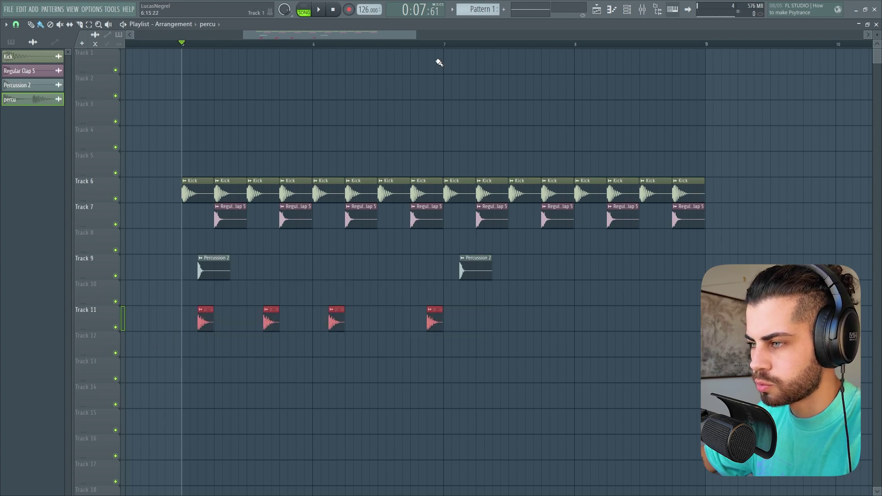
{"action": "key", "text": "ctrl+b"}
{"action": "key", "text": "space"}
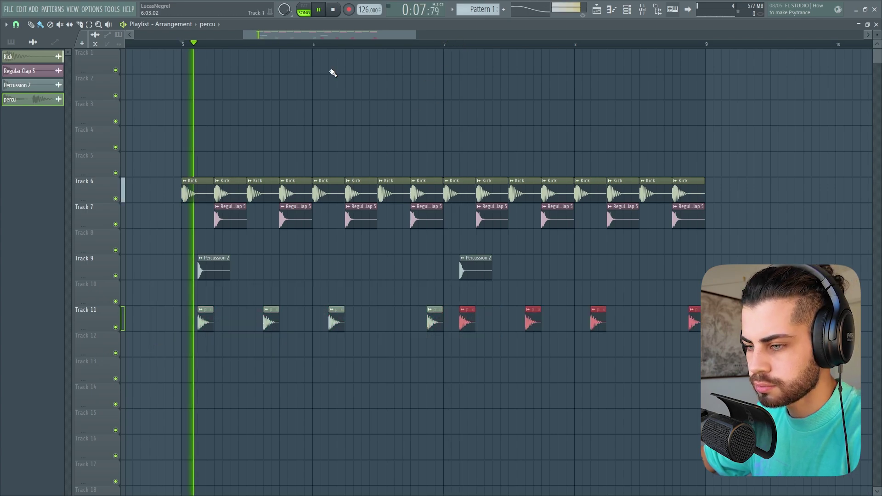
{"action": "left_click", "coordinate": [828, 151]}
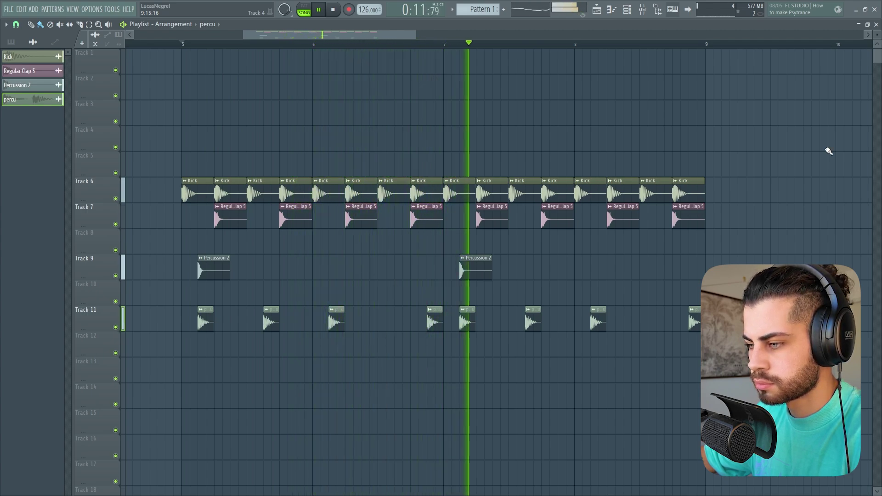
{"action": "scroll", "coordinate": [492, 49], "scroll_direction": "down", "scroll_amount": 2}
{"action": "key", "text": "space"}
Add the Percussion 8 sample to Track 13 half a beat after the start of bar 5 and audition it in solo
{"action": "left_click_drag", "start_coordinate": [421, 33], "coordinate": [431, 34]}
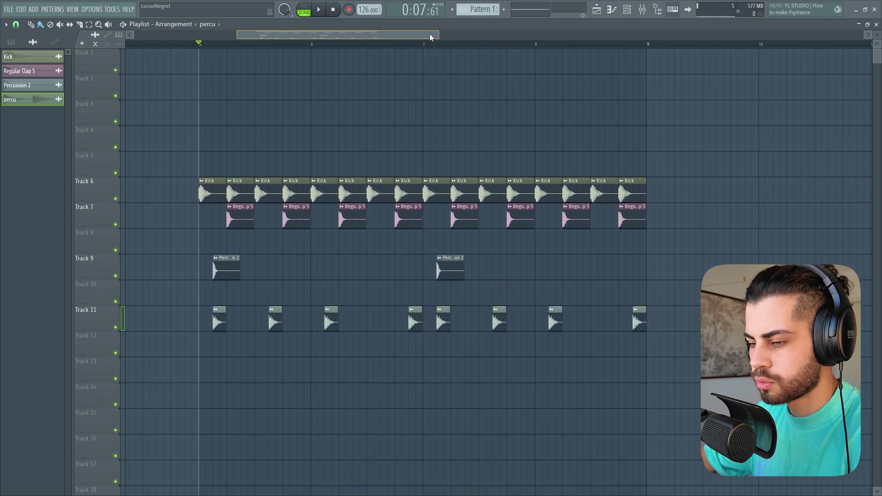
{"action": "left_click_drag", "start_coordinate": [314, 243], "coordinate": [213, 370]}
{"action": "right_click", "coordinate": [118, 378]}
{"action": "key", "text": "space"}
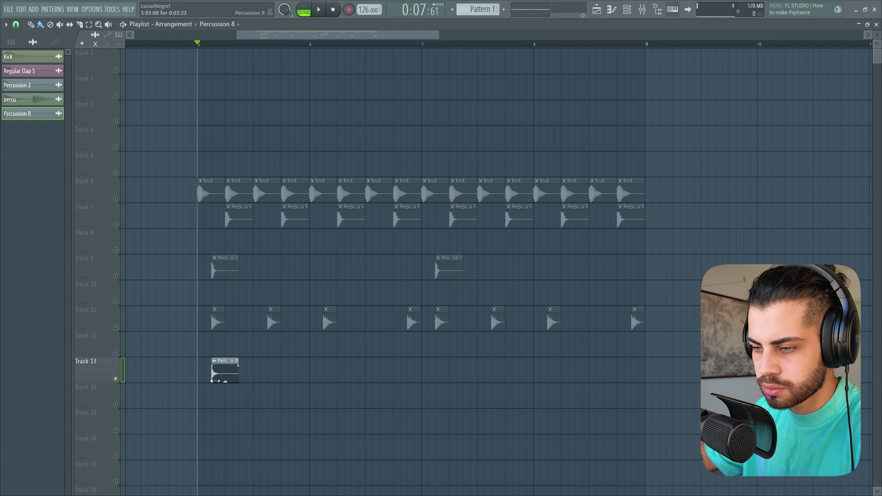
Add two more Percussion 8 hits on Track 13, at steps 10 and 15 of bar 5, checking their timing in playback
{"action": "left_click", "coordinate": [294, 371]}
{"action": "key", "text": "space"}
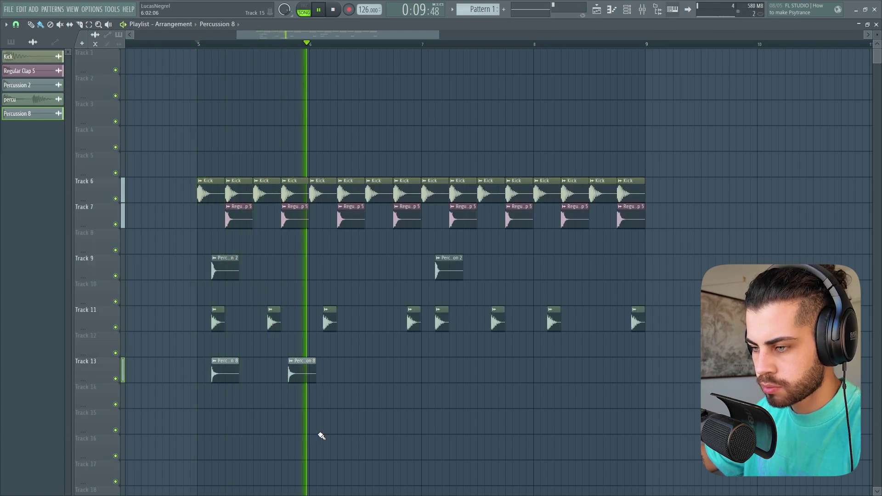
{"action": "key", "text": "space"}
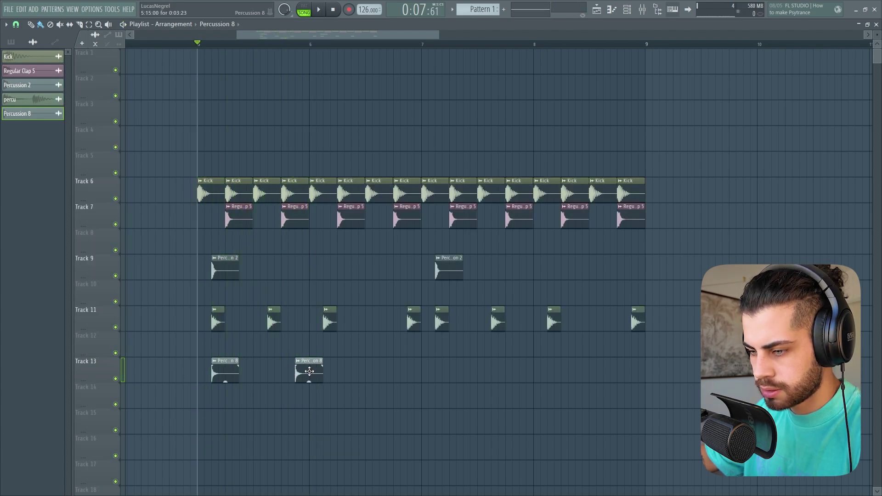
{"action": "key", "text": "space"}
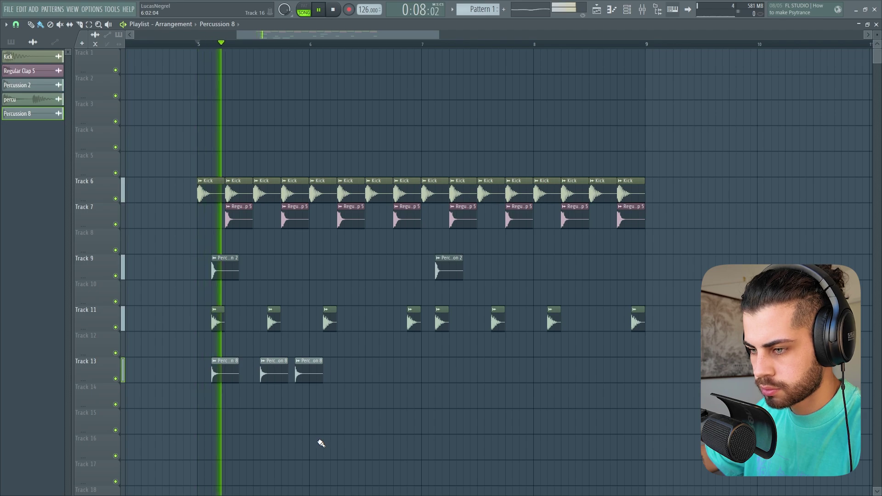
{"action": "key", "text": "space"}
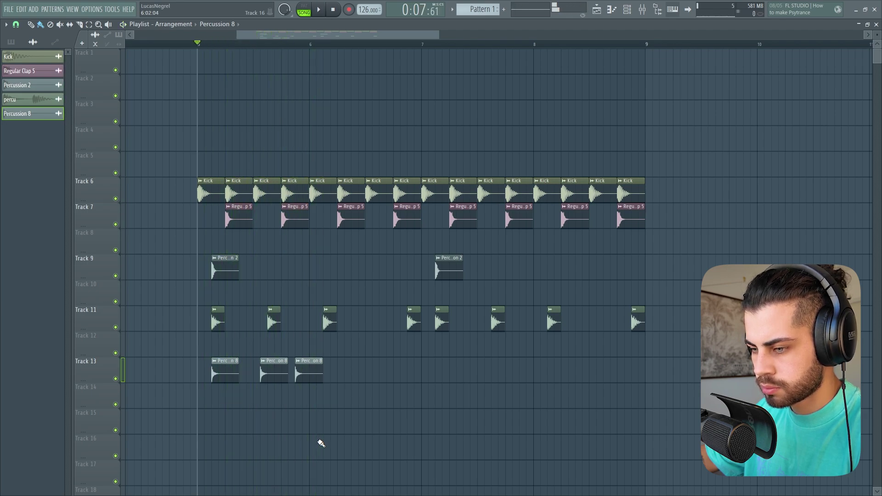
{"action": "key", "text": "space"}
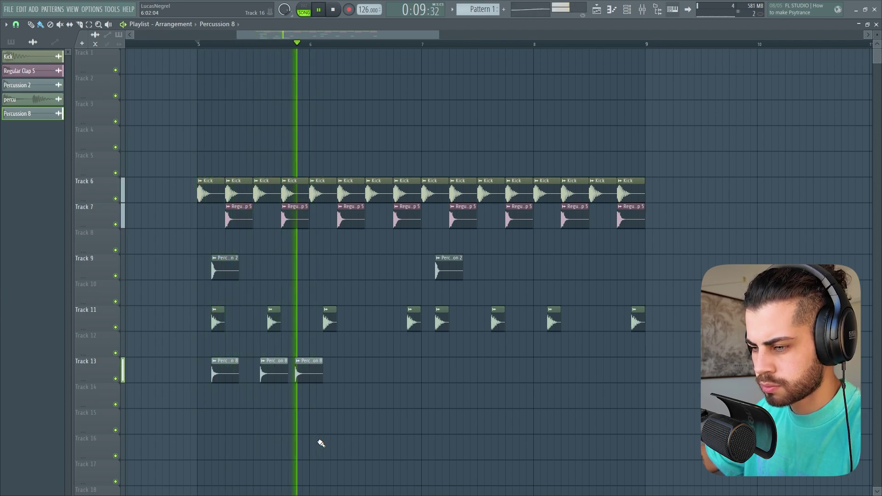
{"action": "key", "text": "space"}
Move the middle Percussion 8 hit on Track 13 to 5:08:00 and listen to the result
{"action": "scroll", "coordinate": [319, 441], "scroll_direction": "up", "scroll_amount": 3}
{"action": "left_click_drag", "start_coordinate": [375, 380], "coordinate": [370, 377]}
{"action": "key", "text": "space"}
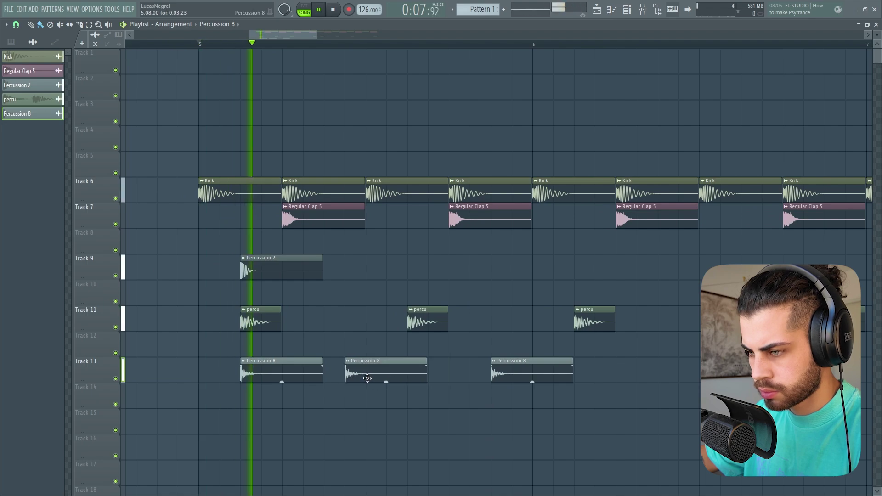
{"action": "key", "text": "space"}
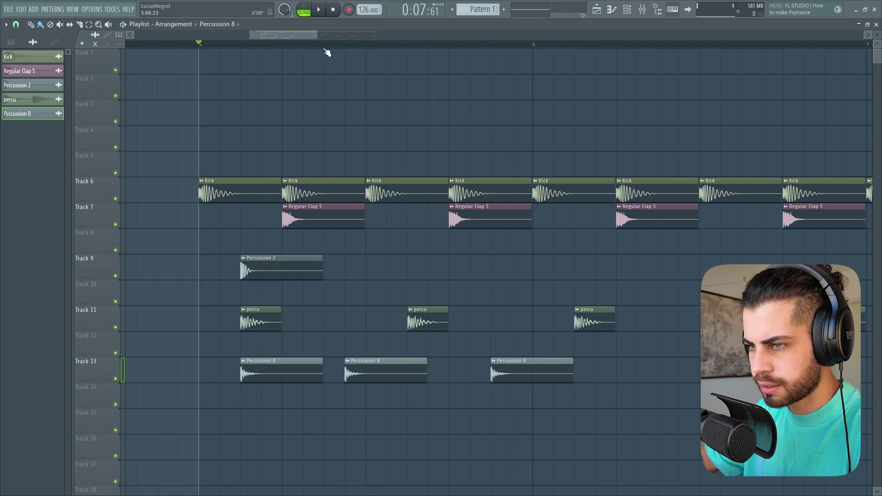
Change the playlist snap setting, shift the middle Percussion 8 hit to 5:08:08, and check it in playback
{"action": "scroll", "coordinate": [327, 53], "scroll_direction": "up", "scroll_amount": 2}
{"action": "left_click", "coordinate": [16, 25]}
{"action": "left_click", "coordinate": [27, 69]}
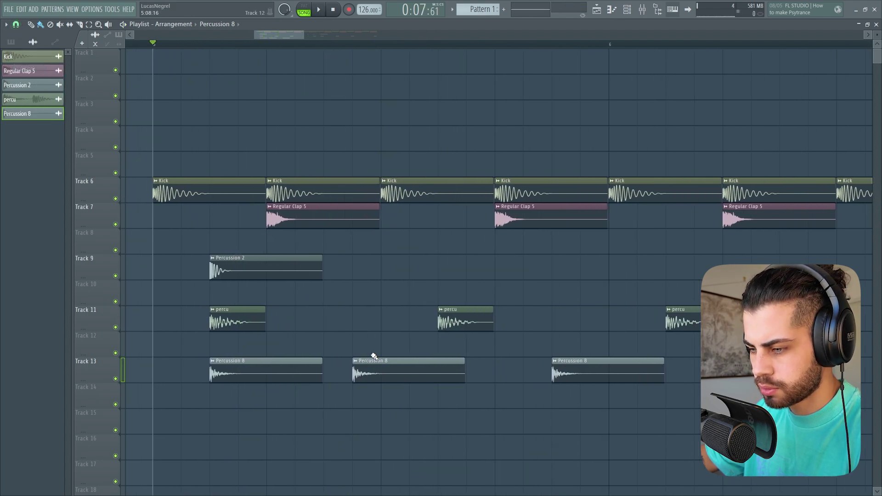
{"action": "left_click_drag", "start_coordinate": [392, 365], "coordinate": [392, 366]}
{"action": "key", "text": "space"}
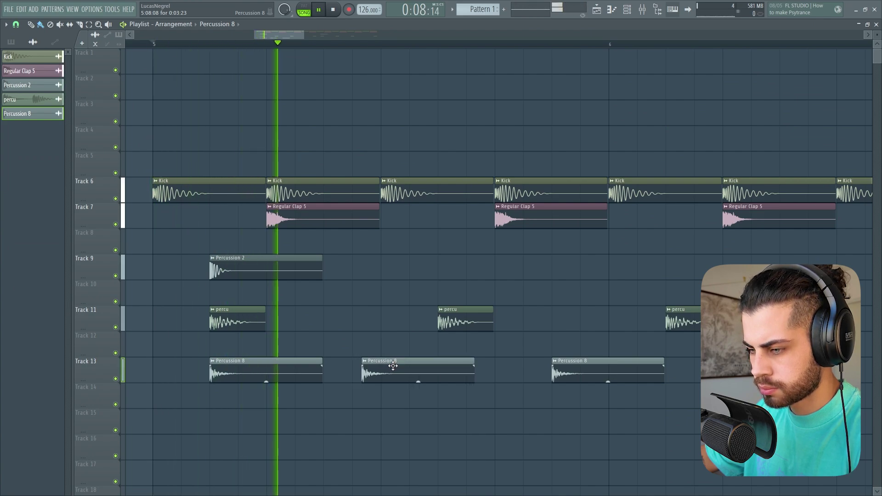
{"action": "key", "text": "space"}
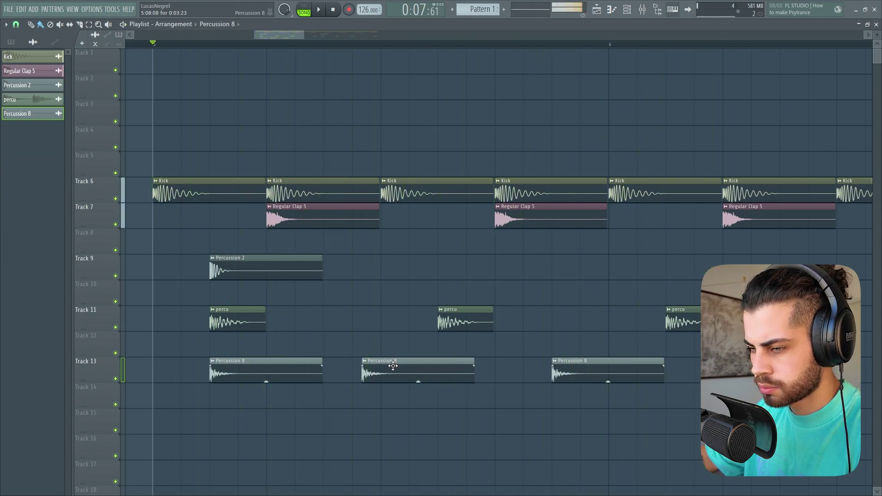
Play back the groove from bar 5 to check the Percussion 8 pattern on Track 13 against the other layers
{"action": "key", "text": "space"}
{"action": "key", "text": "space"}
{"action": "scroll", "coordinate": [341, 44], "scroll_direction": "down", "scroll_amount": 3}
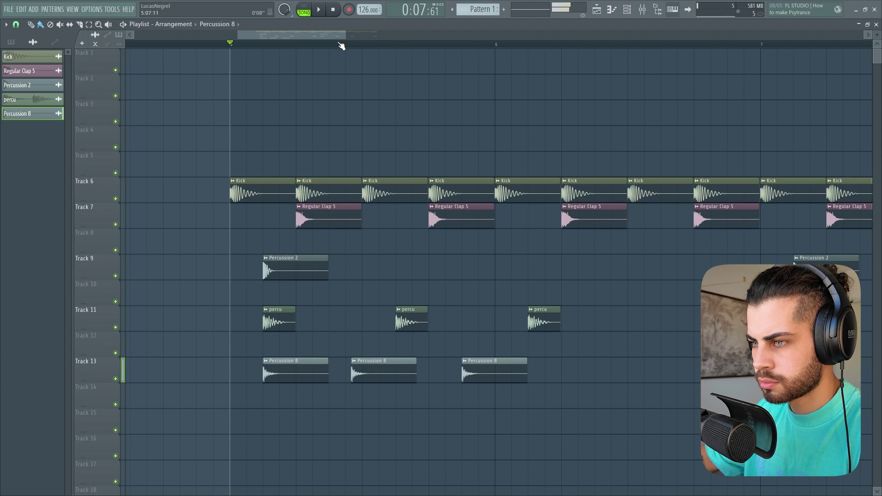
{"action": "key", "text": "space"}
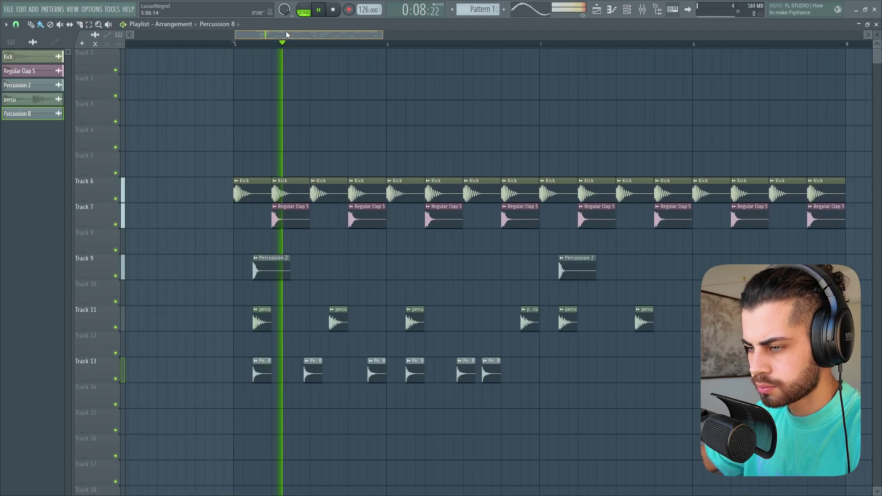
{"action": "left_click_drag", "start_coordinate": [286, 31], "coordinate": [296, 33]}
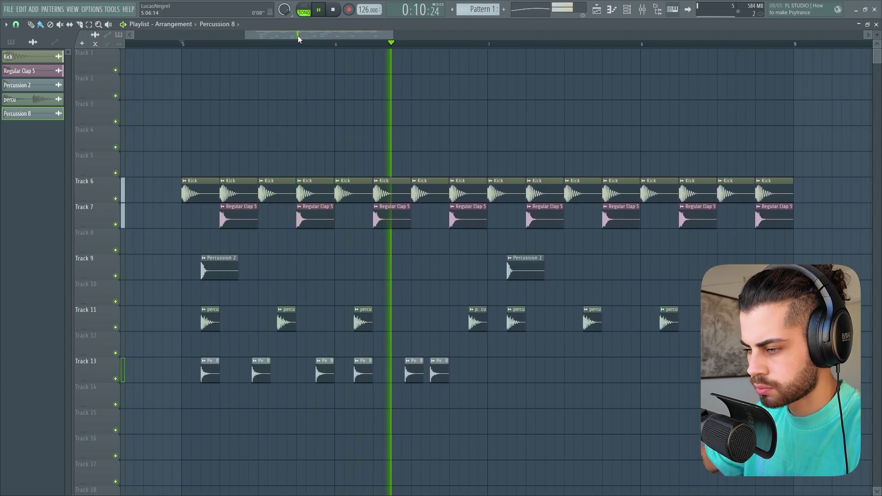
{"action": "key", "text": "space"}
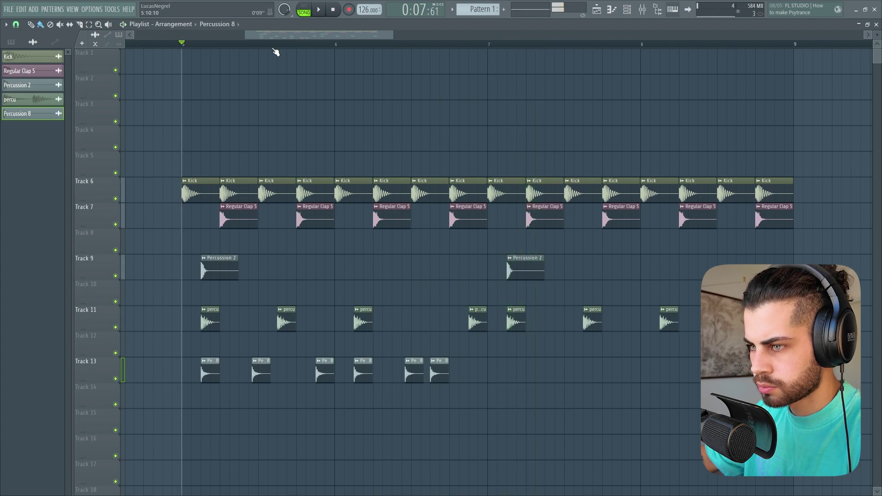
Delete the Percussion 2 hit on Track 9 and the percu hits on Track 11 from bar 7 onward
{"action": "scroll", "coordinate": [276, 49], "scroll_direction": "down", "scroll_amount": 2}
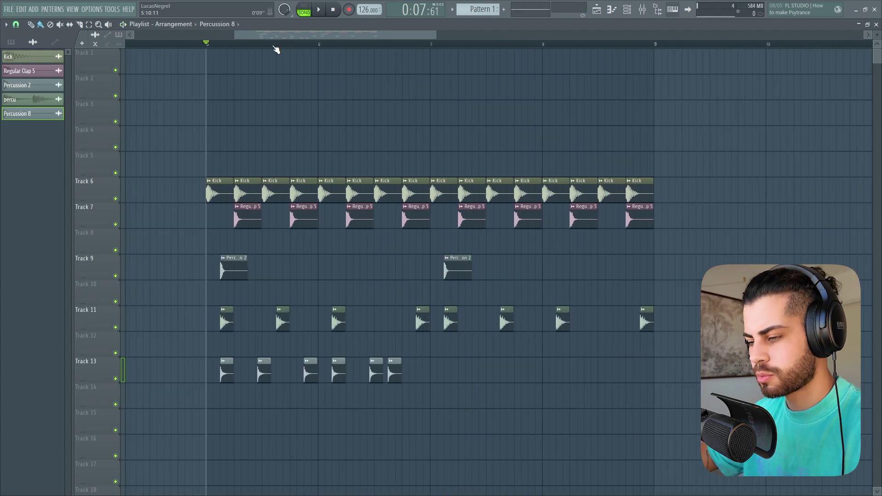
{"action": "right_click", "coordinate": [457, 272]}
{"action": "right_click", "coordinate": [450, 321]}
{"action": "right_click", "coordinate": [506, 321]}
{"action": "right_click", "coordinate": [562, 321]}
{"action": "right_click", "coordinate": [646, 321]}
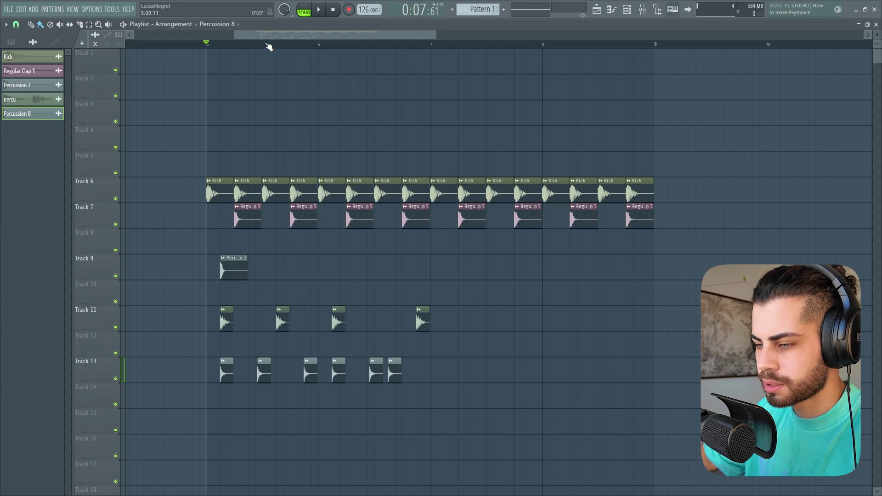
Place two effet 1 hits on Track 18 across bars 5 and 6, and audition them in solo
{"action": "scroll", "coordinate": [269, 47], "scroll_direction": "up", "scroll_amount": 3}
{"action": "left_click_drag", "start_coordinate": [260, 374], "coordinate": [293, 383]}
{"action": "key", "text": "space"}
{"action": "scroll", "coordinate": [264, 42], "scroll_direction": "down", "scroll_amount": 3}
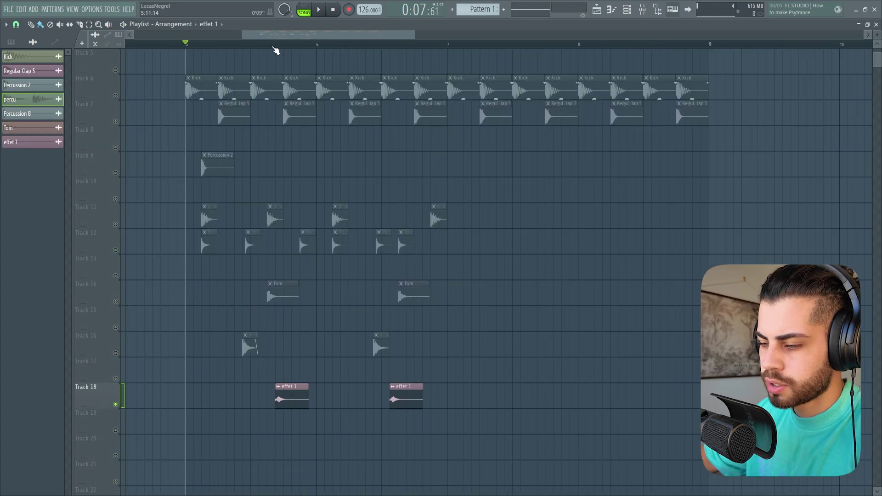
{"action": "scroll", "coordinate": [275, 49], "scroll_direction": "up", "scroll_amount": 2}
{"action": "key", "text": "space"}
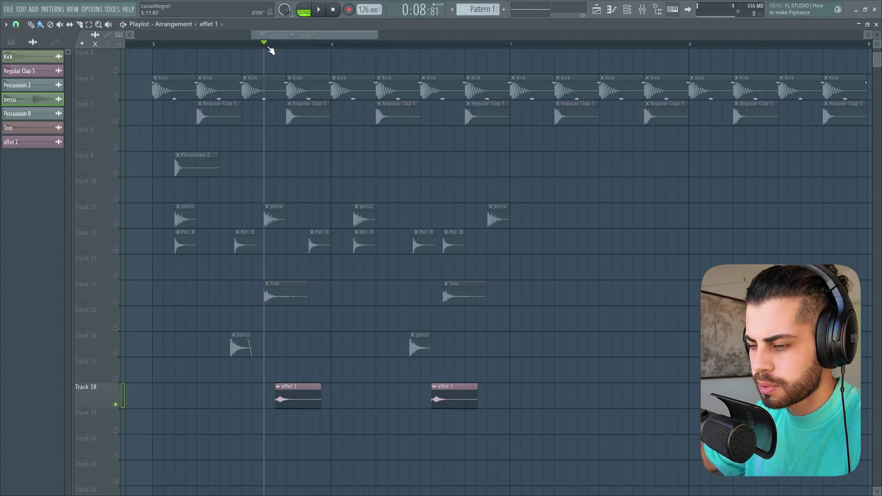
{"action": "key", "text": "space"}
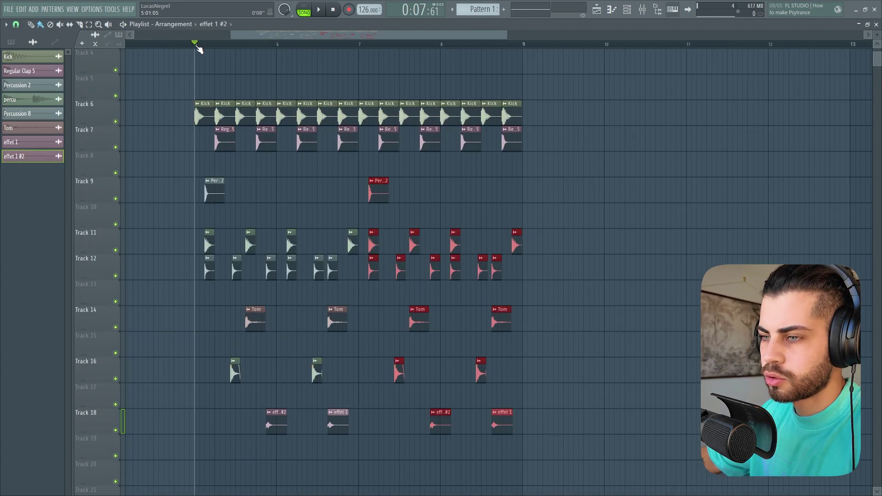
Play back the complete four-bar percussion arrangement from bar 5 and look over its layers
{"action": "left_click_drag", "start_coordinate": [195, 44], "coordinate": [525, 60]}
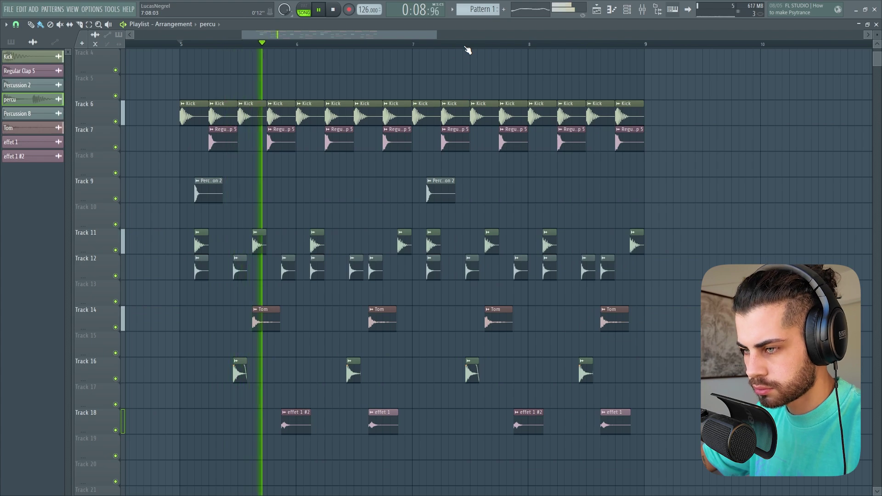
{"action": "key", "text": "space"}
{"action": "scroll", "coordinate": [256, 45], "scroll_direction": "down", "scroll_amount": 2}
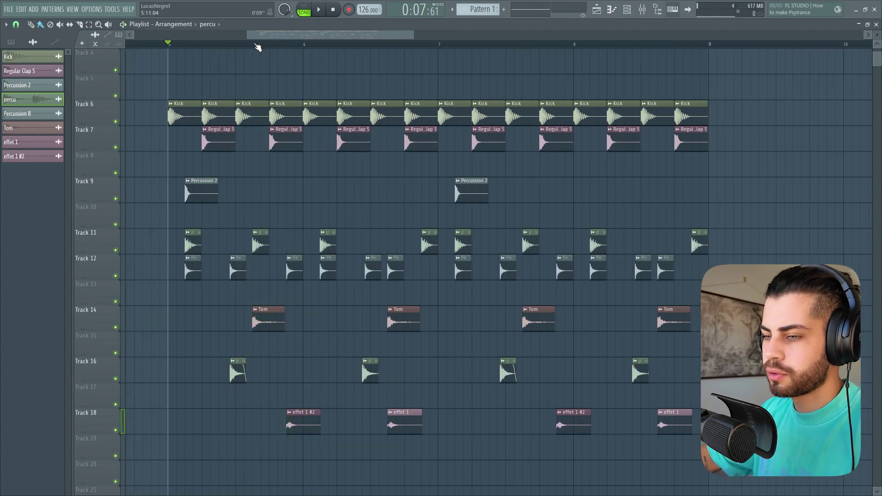
{"action": "scroll", "coordinate": [256, 51], "scroll_direction": "down", "scroll_amount": 2}
{"action": "scroll", "coordinate": [388, 144], "scroll_direction": "up", "scroll_amount": 2}
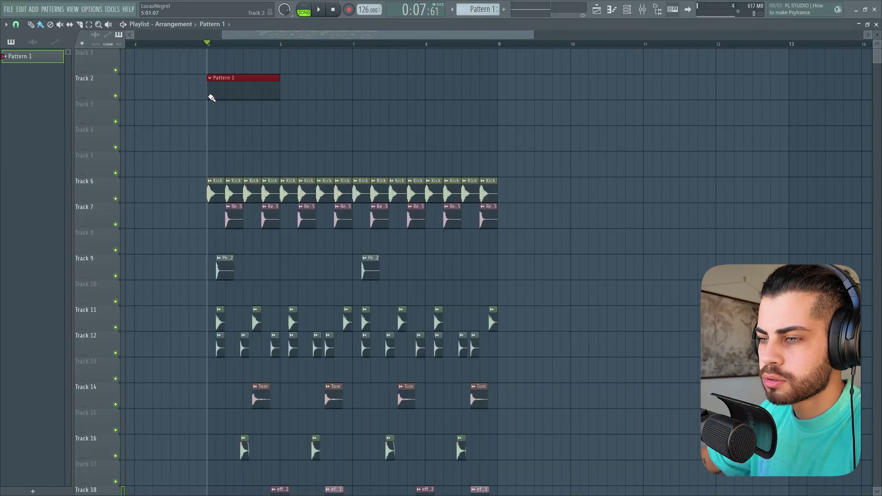
Add a Vital instrument channel to the channel rack
{"action": "left_click", "coordinate": [628, 11]}
{"action": "scroll", "coordinate": [303, 207], "scroll_direction": "down", "scroll_amount": 1}
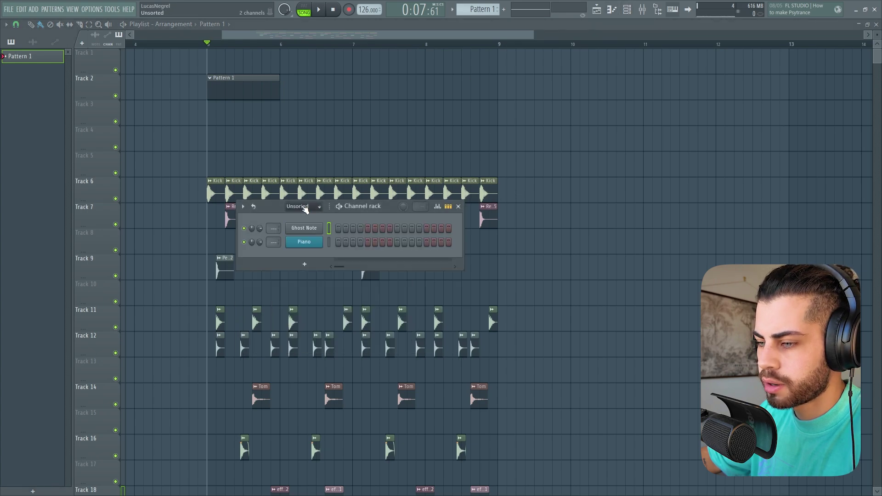
{"action": "left_click", "coordinate": [304, 265]}
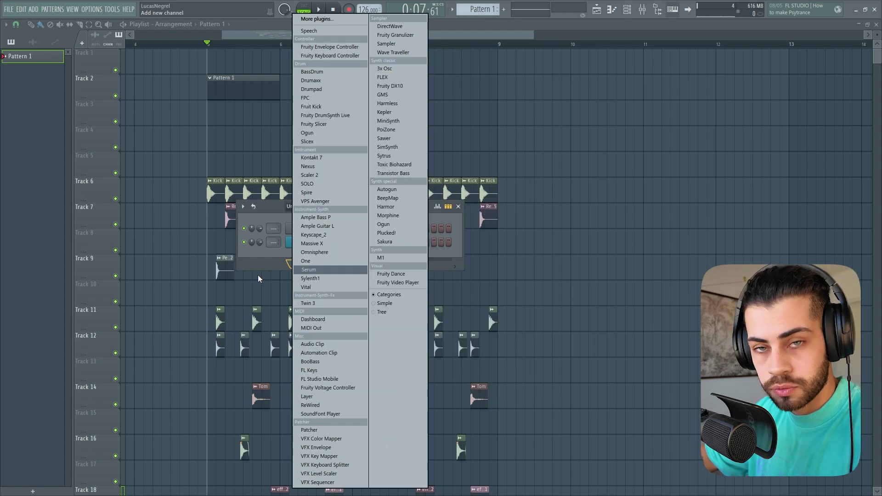
{"action": "left_click", "coordinate": [349, 286]}
Filter Vital's preset browser to Bass, load the Bass - CELESTIX preset, and close the synth window
{"action": "left_click", "coordinate": [380, 87]}
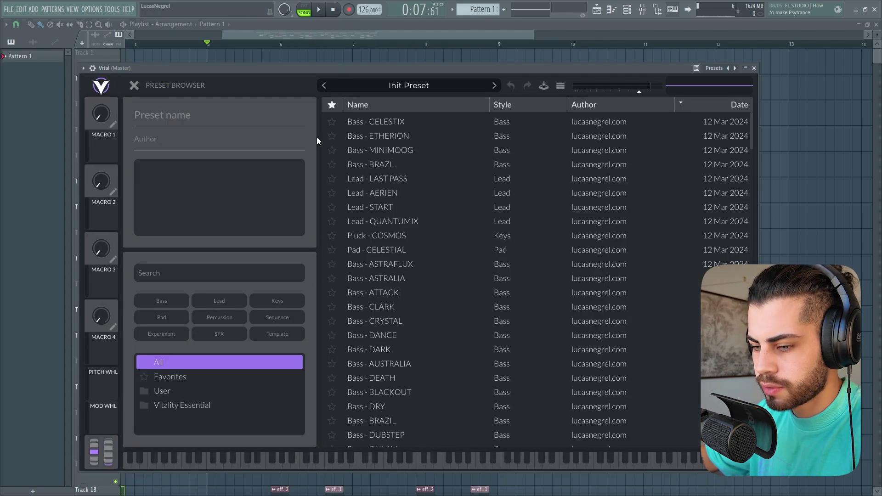
{"action": "left_click", "coordinate": [169, 300]}
{"action": "left_click", "coordinate": [465, 122]}
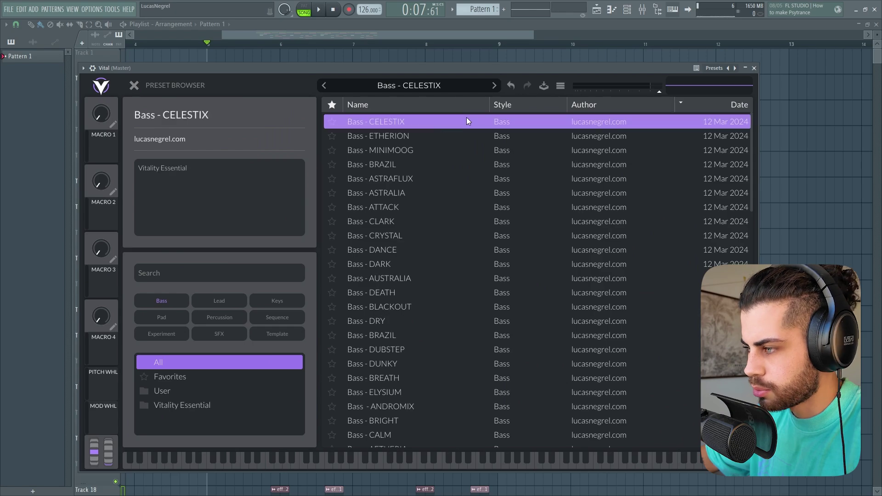
{"action": "left_click", "coordinate": [754, 68]}
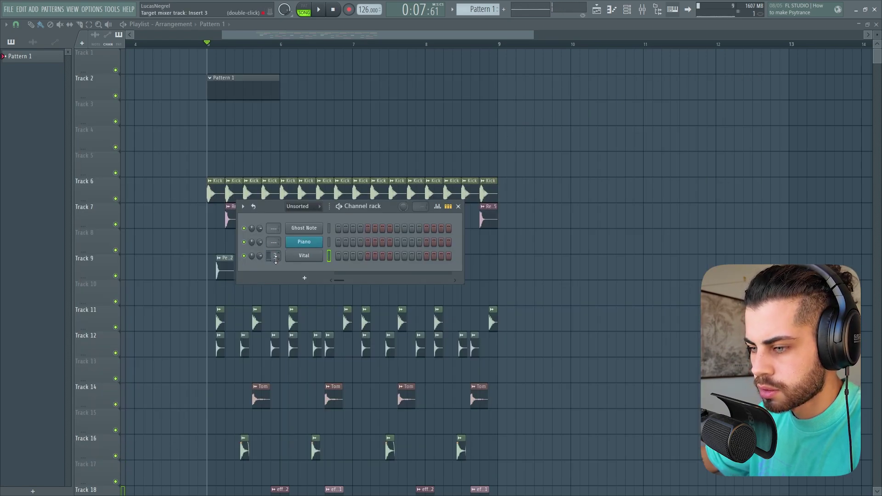
Route the Vital channel to mixer Insert 7 and add Fruity Blood Overdrive in its first slot with a slightly raised pre-amp
{"action": "scroll", "coordinate": [271, 256], "scroll_direction": "up", "scroll_amount": 7}
{"action": "left_click", "coordinate": [642, 9]}
{"action": "left_click", "coordinate": [820, 54]}
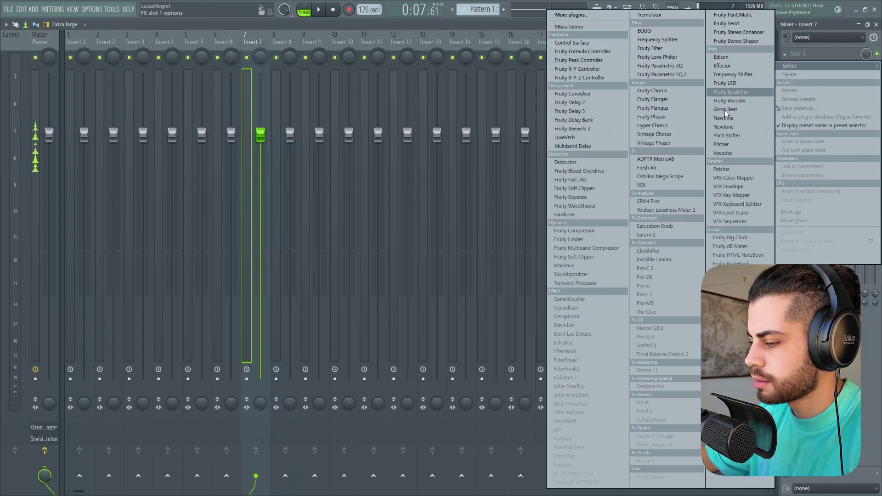
{"action": "left_click", "coordinate": [588, 171]}
{"action": "left_click_drag", "start_coordinate": [112, 125], "coordinate": [112, 117]}
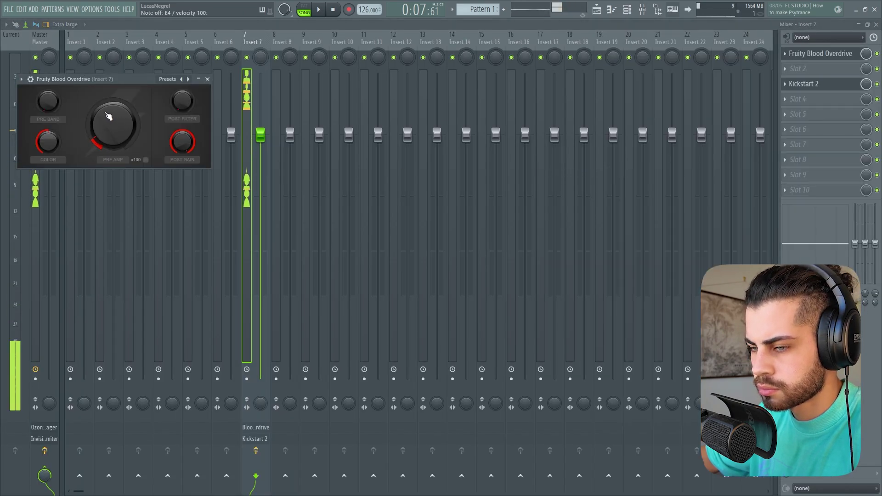
Open the piano roll of the Vital channel for Pattern 1 around the C4 octave
{"action": "left_click", "coordinate": [627, 10]}
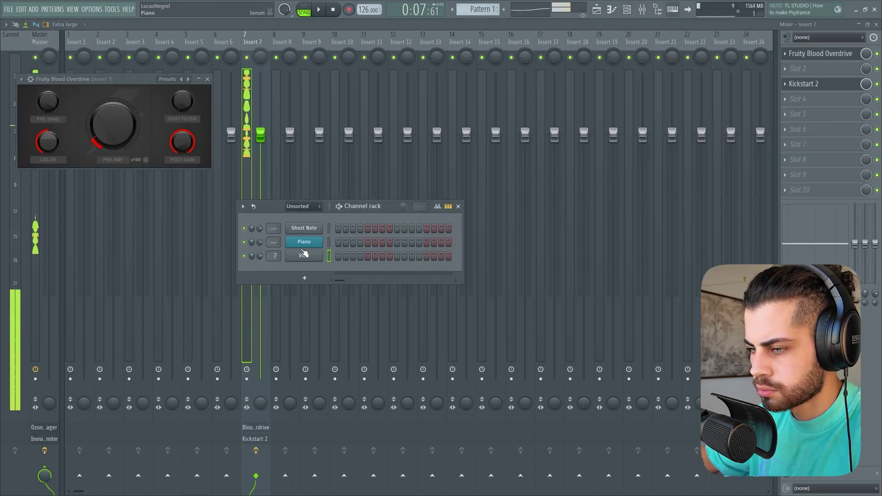
{"action": "right_click", "coordinate": [324, 251]}
{"action": "left_click", "coordinate": [342, 256]}
{"action": "scroll", "coordinate": [310, 81], "scroll_direction": "down", "scroll_amount": 2}
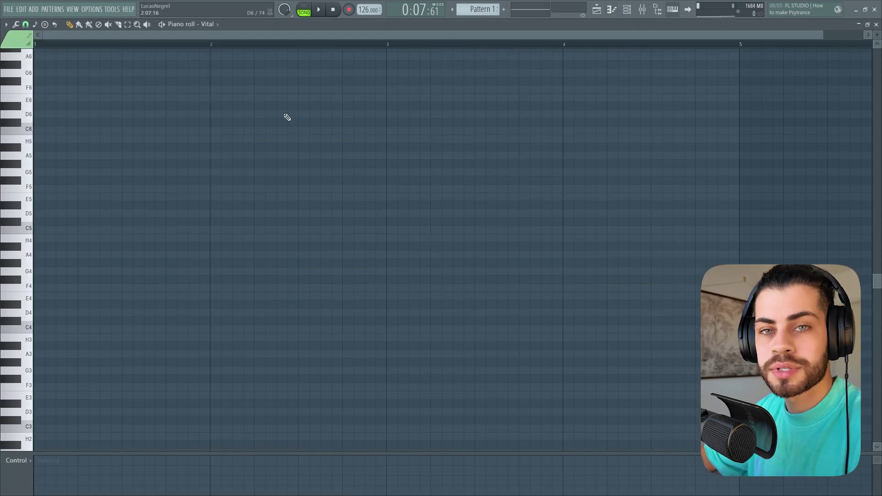
{"action": "scroll", "coordinate": [49, 290], "scroll_direction": "up", "scroll_amount": 2}
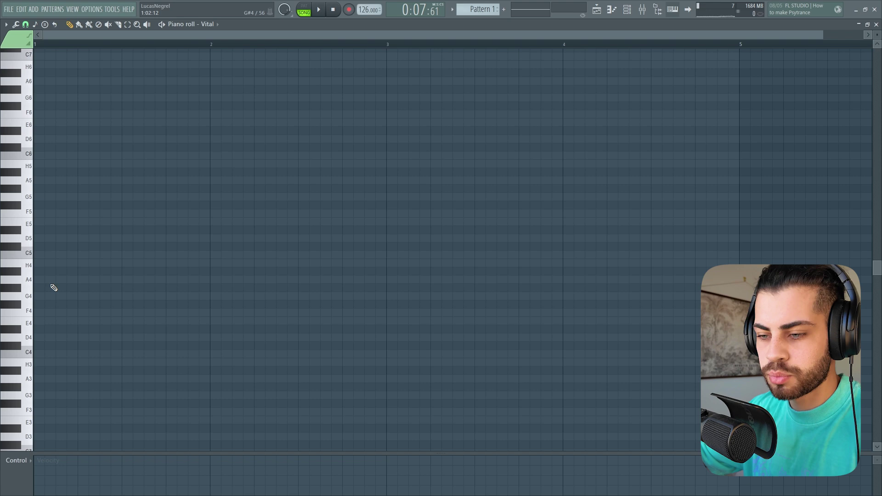
{"action": "scroll", "coordinate": [55, 294], "scroll_direction": "down", "scroll_amount": 2}
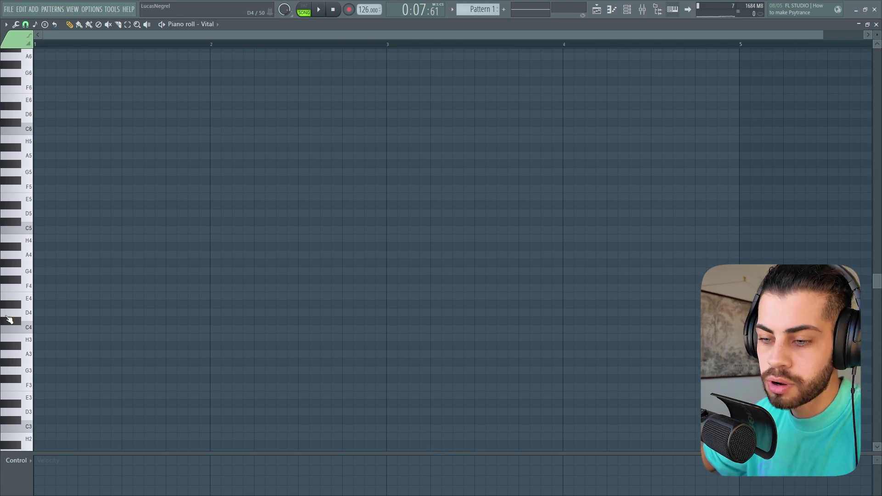
{"action": "scroll", "coordinate": [8, 319], "scroll_direction": "down", "scroll_amount": 2}
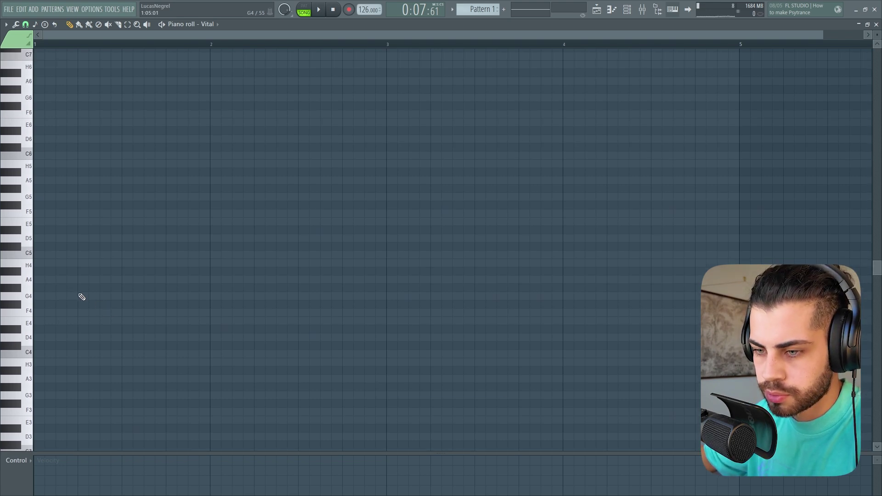
Write five C4 bass notes in bar 1, at steps 1, 4, 8, 12 and 15, while the groove plays
{"action": "left_click", "coordinate": [36, 304]}
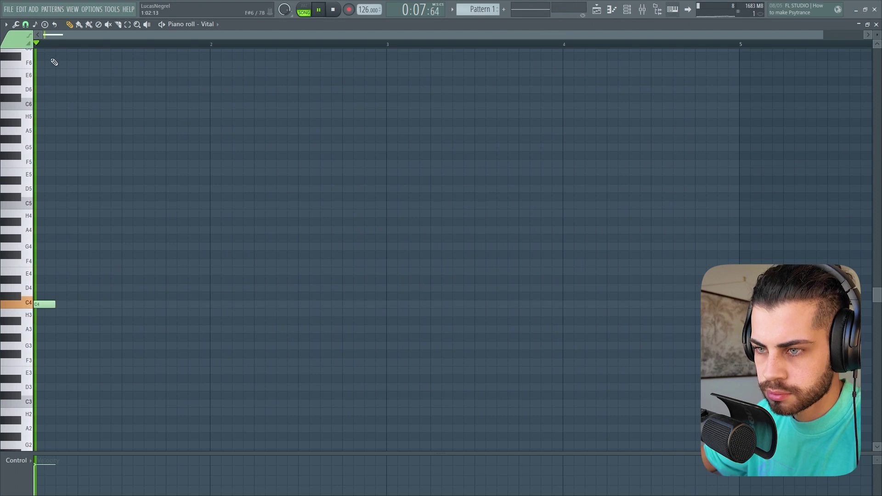
{"action": "scroll", "coordinate": [55, 35], "scroll_direction": "up", "scroll_amount": 3}
{"action": "left_click", "coordinate": [91, 312]}
{"action": "key", "text": "space"}
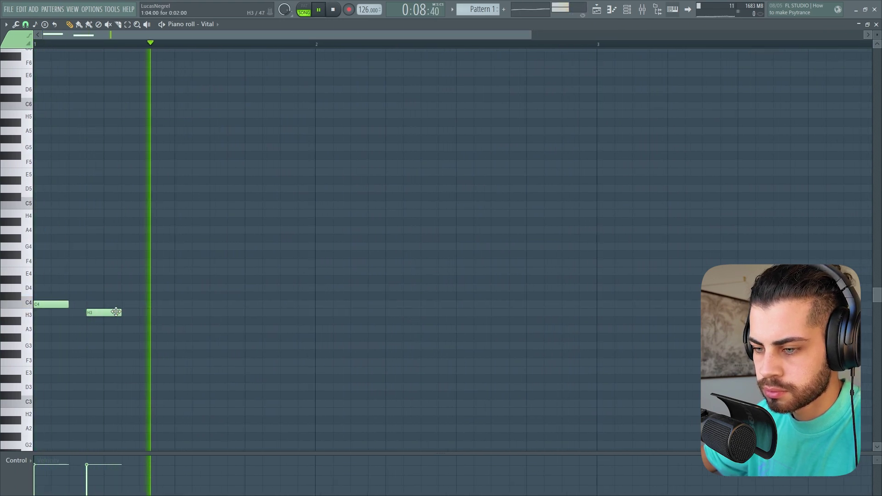
{"action": "left_click_drag", "start_coordinate": [91, 310], "coordinate": [92, 301]}
{"action": "left_click", "coordinate": [161, 305]}
{"action": "left_click", "coordinate": [228, 304]}
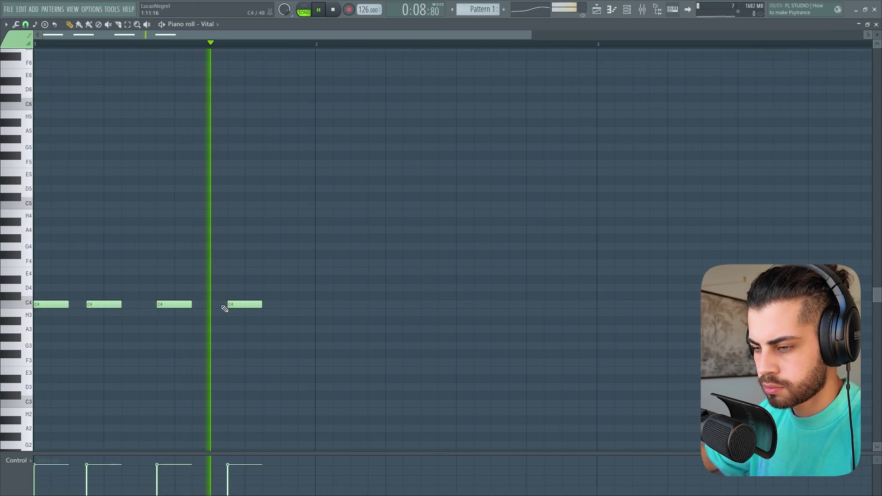
{"action": "left_click", "coordinate": [281, 305]}
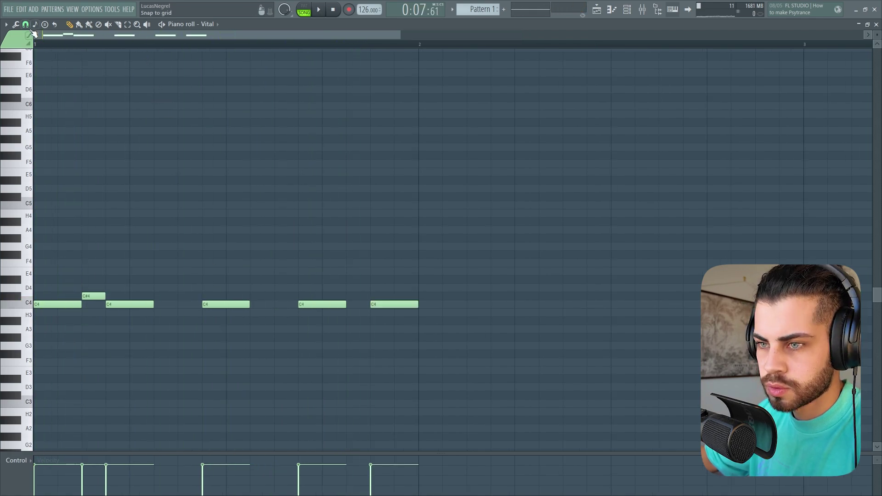
Change the piano roll snap setting, shorten the first two C4 notes and the C#4 between them, and play the line
{"action": "left_click", "coordinate": [26, 24]}
{"action": "left_click", "coordinate": [42, 69]}
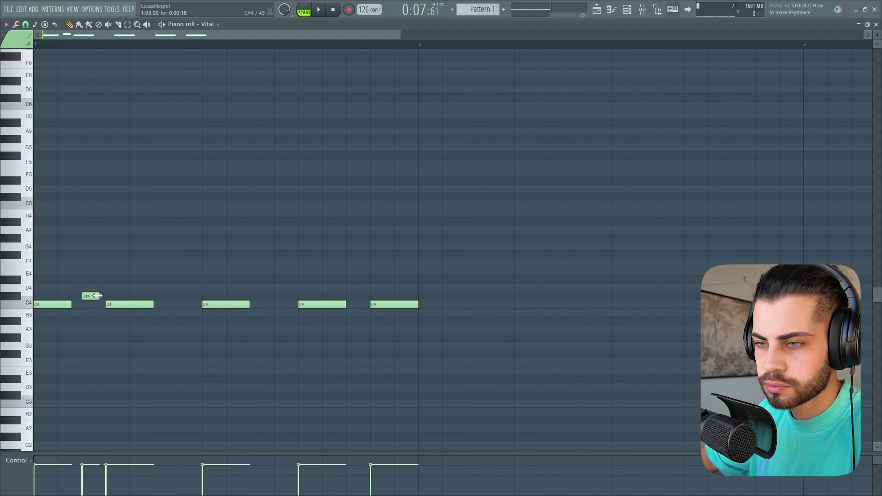
{"action": "left_click", "coordinate": [26, 24]}
{"action": "left_click", "coordinate": [44, 130]}
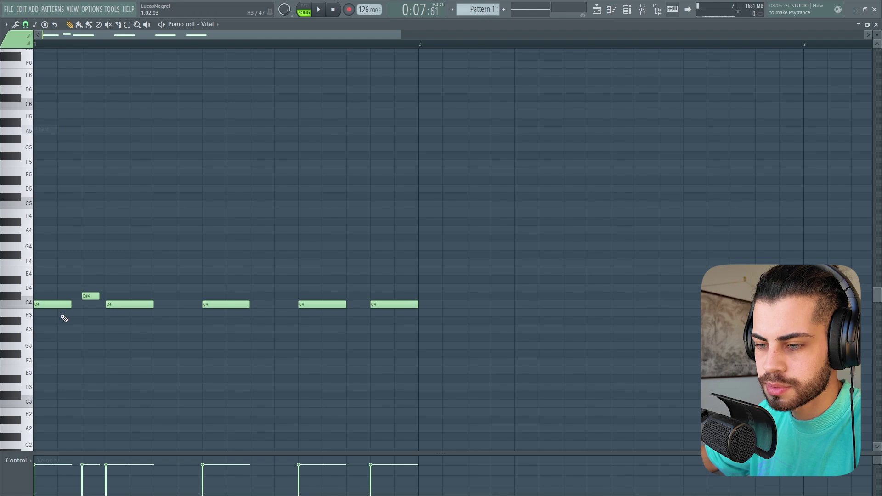
{"action": "key", "text": "space"}
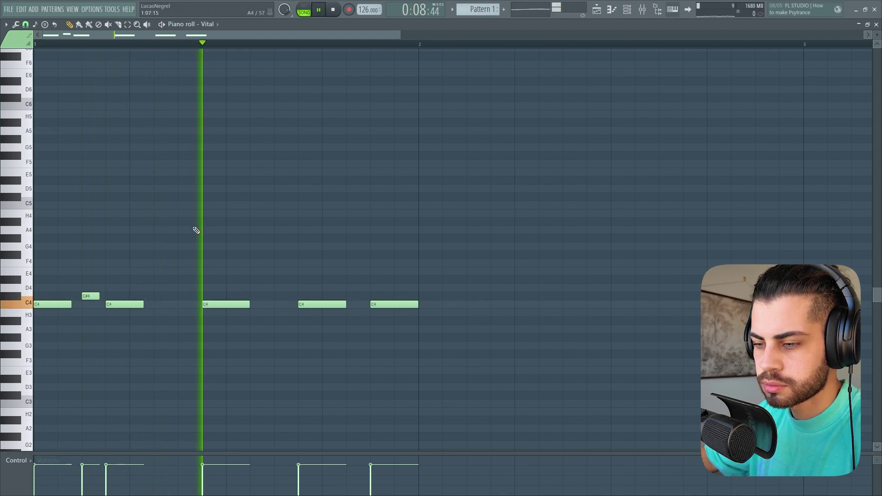
{"action": "key", "text": "space"}
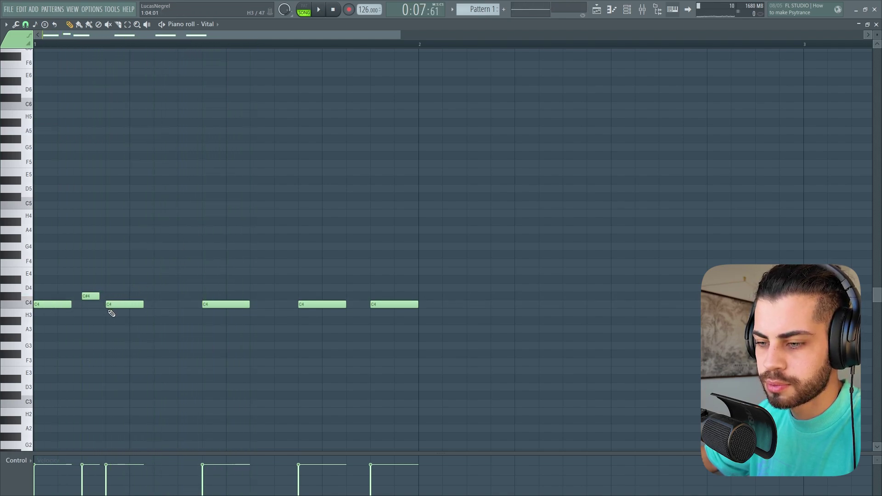
Move the last two C4 notes to steps 11 and 14 of bar 1 and check the bass line in playback
{"action": "key", "text": "space"}
{"action": "key", "text": "space"}
{"action": "scroll", "coordinate": [205, 305], "scroll_direction": "down", "scroll_amount": 2}
{"action": "left_click_drag", "start_coordinate": [189, 305], "coordinate": [176, 306]}
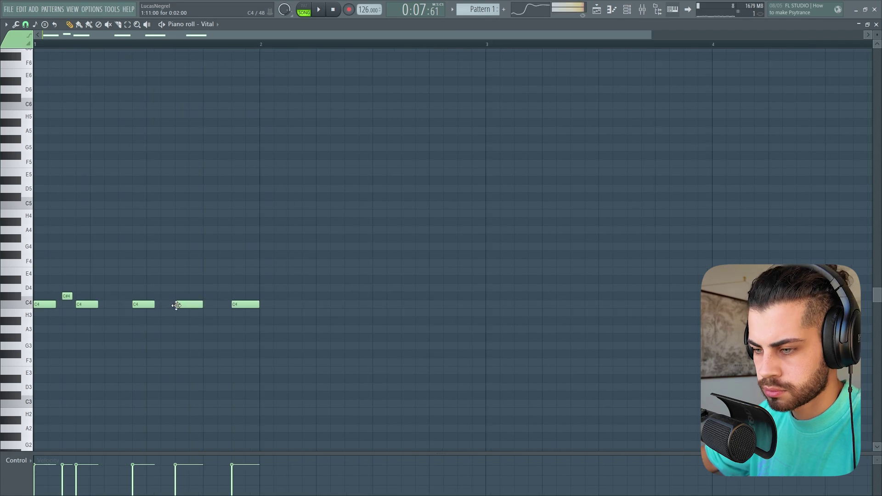
{"action": "left_click_drag", "start_coordinate": [259, 304], "coordinate": [244, 303]}
{"action": "key", "text": "space"}
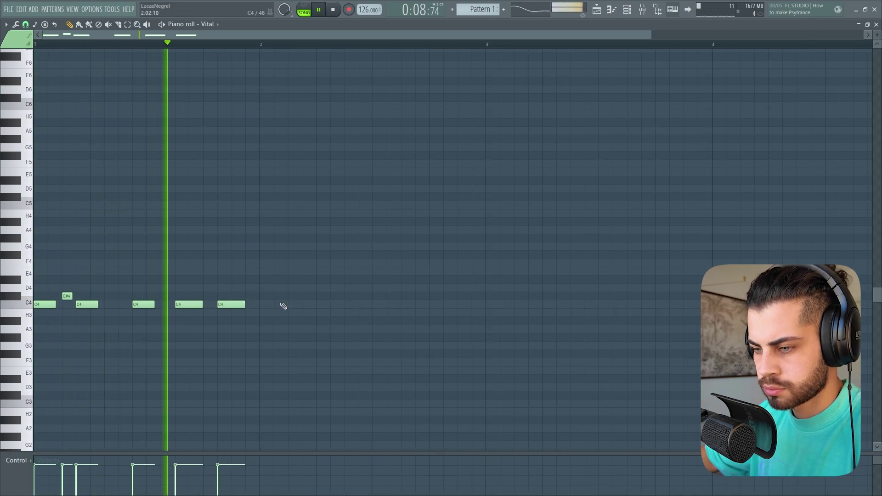
{"action": "key", "text": "space"}
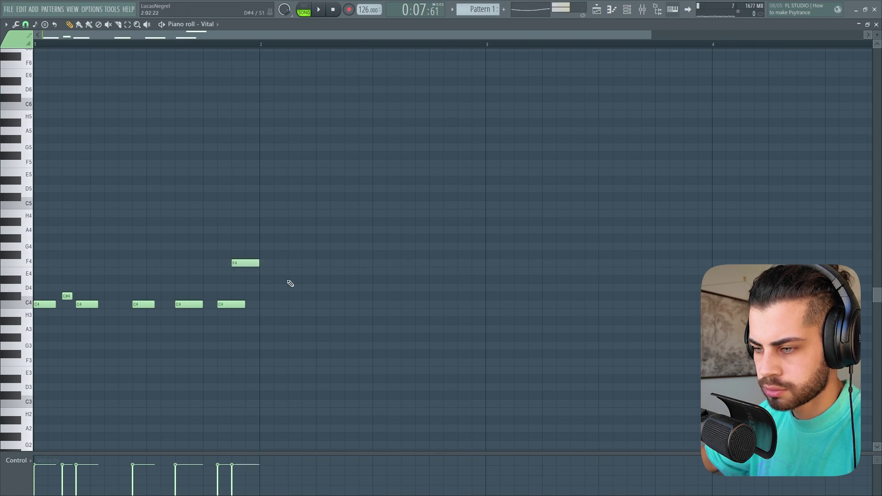
Duplicate the bass line into bar 2, remove that bar's F4 and extend its last C4 to the bar's end using a changed snap setting
{"action": "key", "text": "space"}
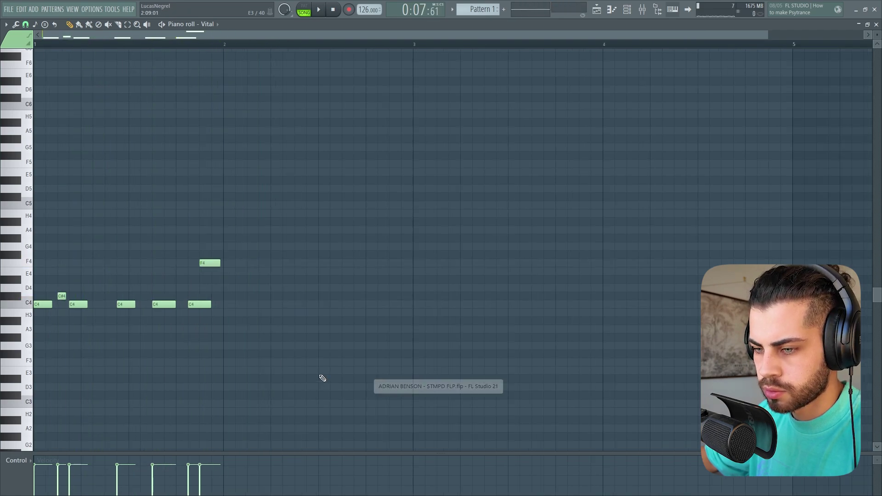
{"action": "key", "text": "ctrl+a"}
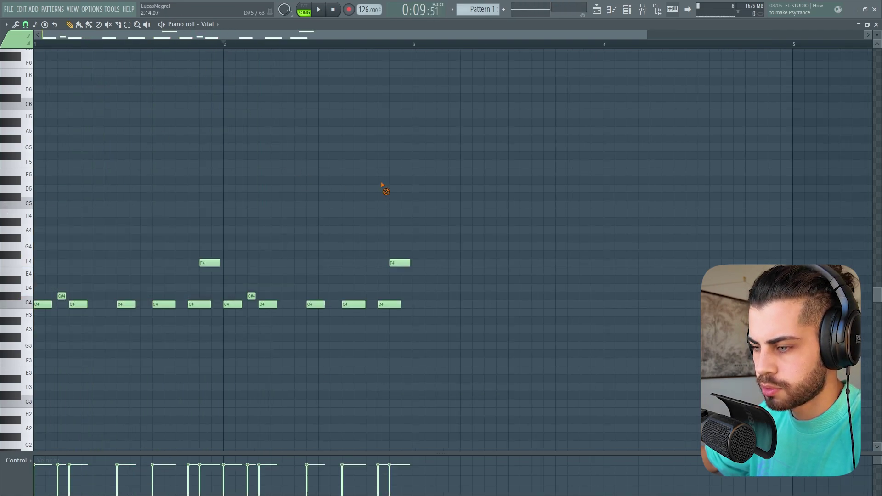
{"action": "left_click", "coordinate": [25, 25]}
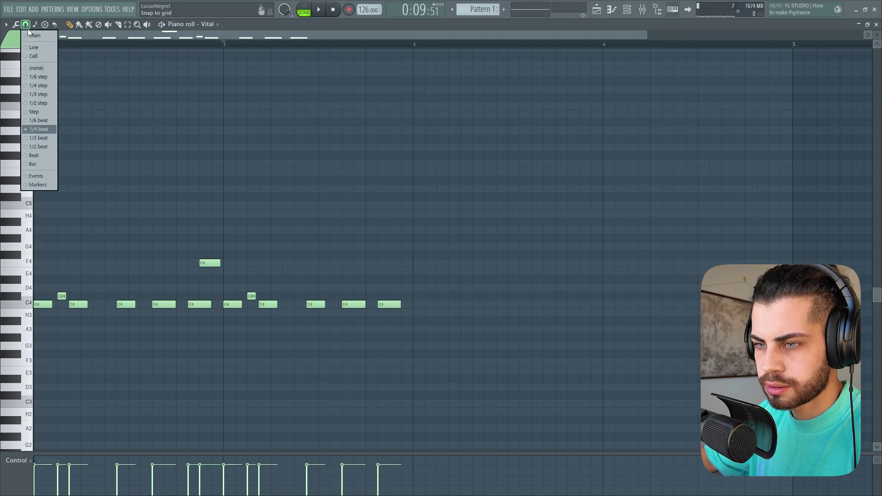
{"action": "left_click", "coordinate": [50, 76]}
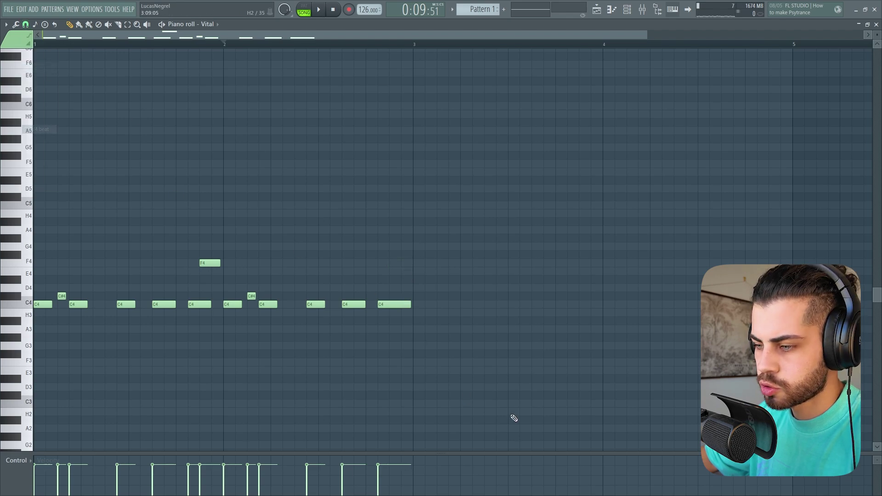
{"action": "left_click_drag", "start_coordinate": [514, 418], "coordinate": [28, 129]}
{"action": "left_click", "coordinate": [411, 51]}
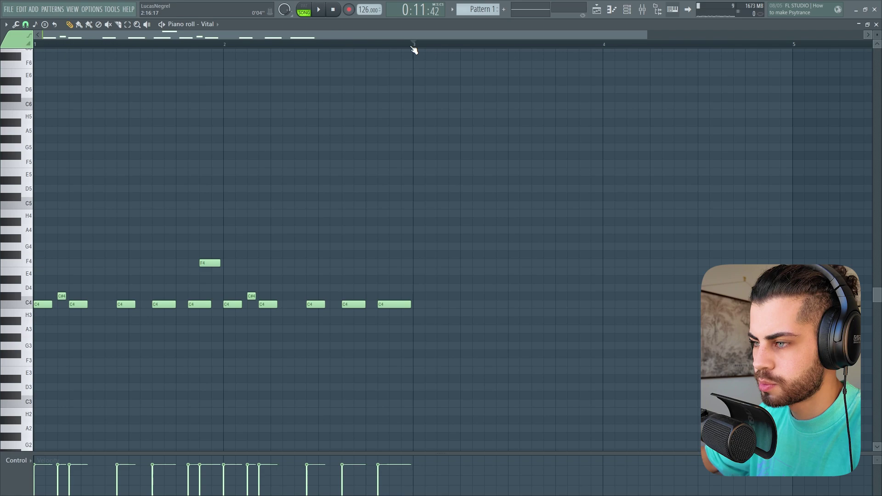
Repeat the two-bar bass phrase to fill four bars and play it with the drums in the playlist
{"action": "key", "text": "ctrl+b"}
{"action": "key", "text": "F5"}
{"action": "key", "text": "space"}
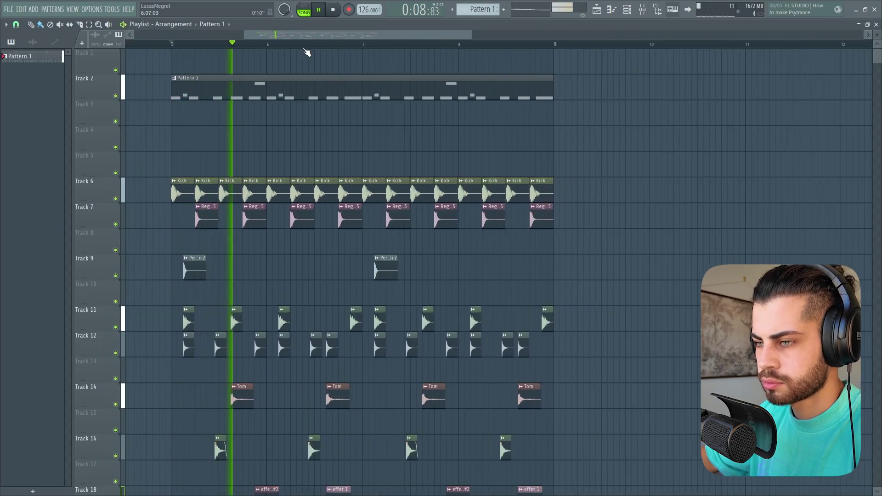
{"action": "scroll", "coordinate": [307, 53], "scroll_direction": "up", "scroll_amount": 1}
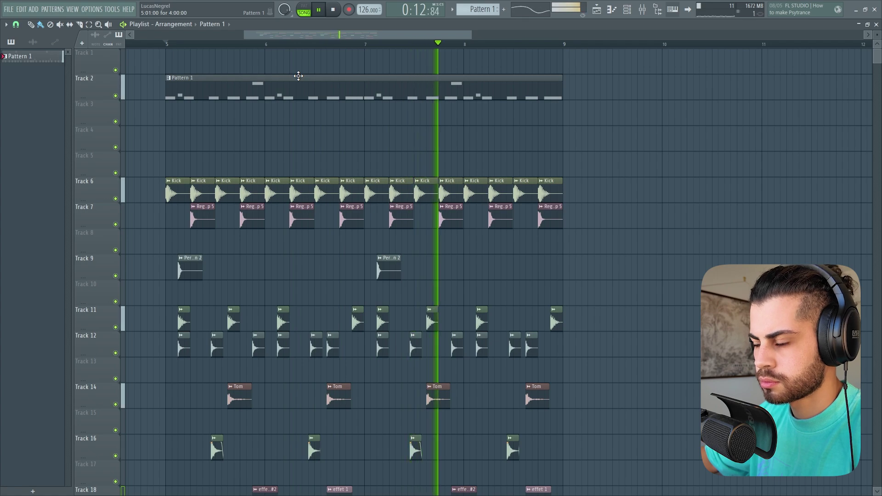
Clone the Vital channel and load the Bass - DARK preset from the Bass category in the clone
{"action": "left_click", "coordinate": [647, 10]}
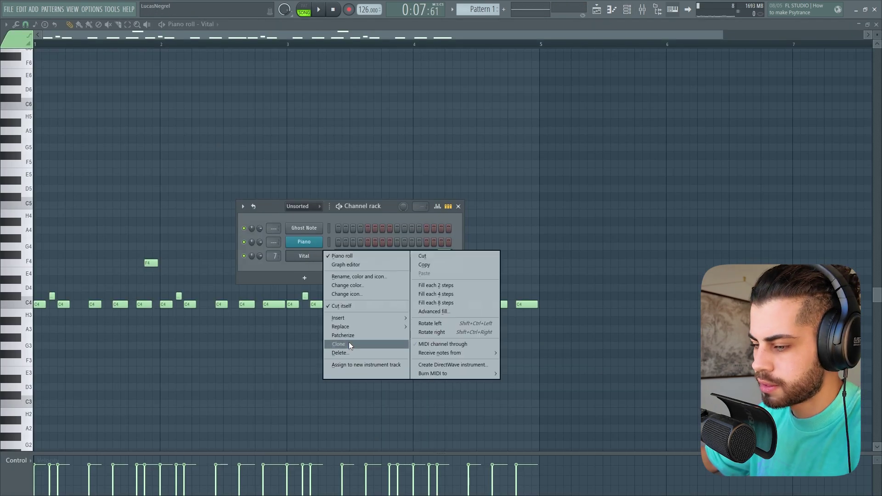
{"action": "left_click", "coordinate": [349, 343]}
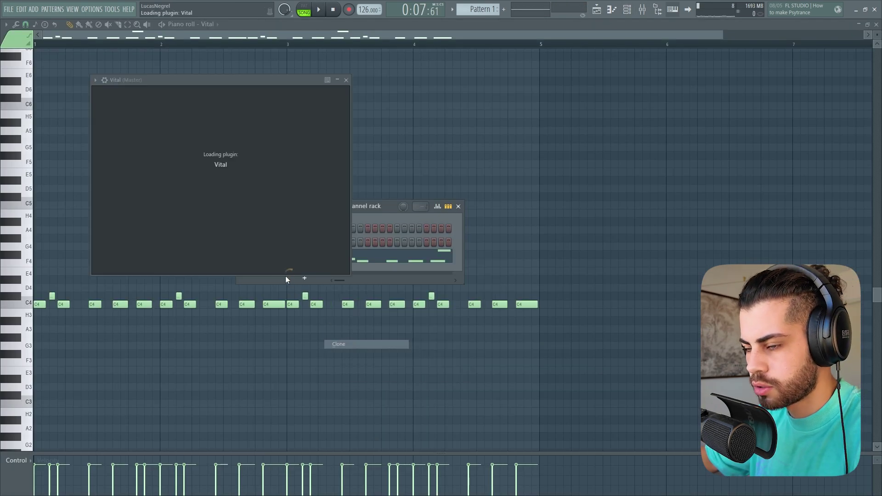
{"action": "left_click", "coordinate": [390, 97]}
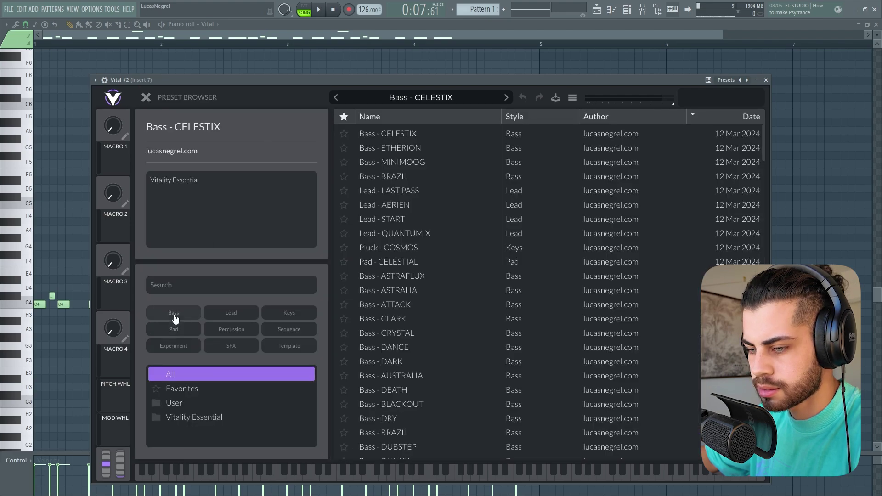
{"action": "left_click", "coordinate": [174, 313]}
{"action": "scroll", "coordinate": [429, 207], "scroll_direction": "down", "scroll_amount": 2}
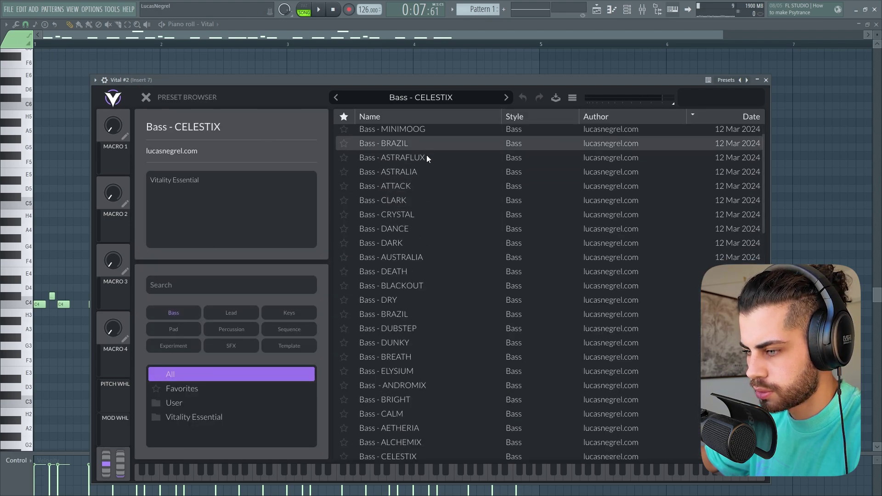
{"action": "left_click", "coordinate": [431, 243]}
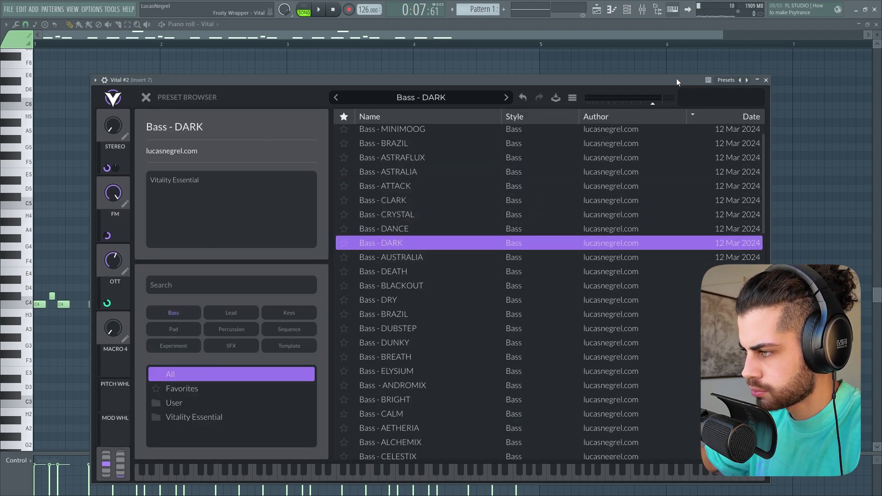
{"action": "left_click", "coordinate": [766, 80]}
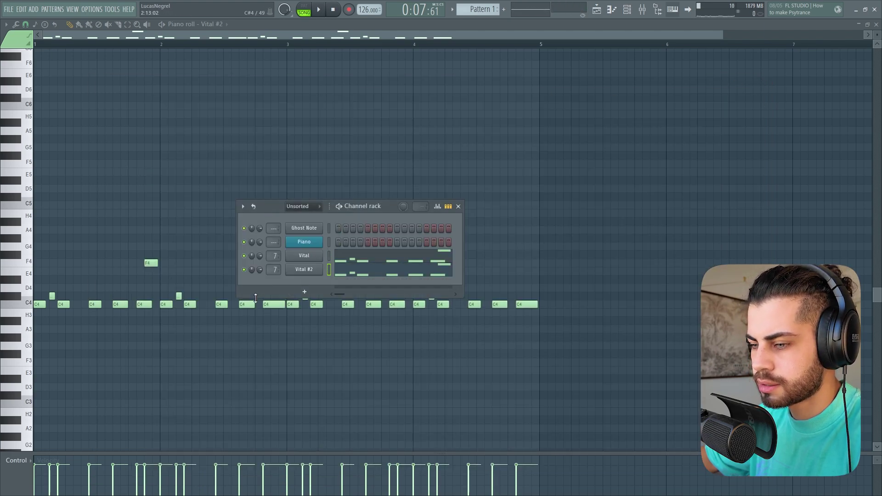
Audition the cloned Vital channel in solo and add a short D4 near the end of bar 1 in its line
{"action": "right_click", "coordinate": [243, 271]}
{"action": "left_click", "coordinate": [251, 280]}
{"action": "key", "text": "space"}
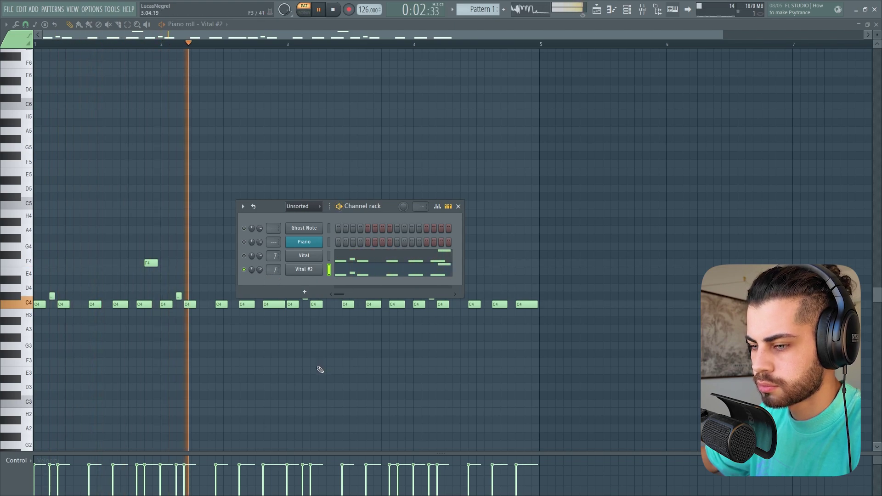
{"action": "key", "text": "F6"}
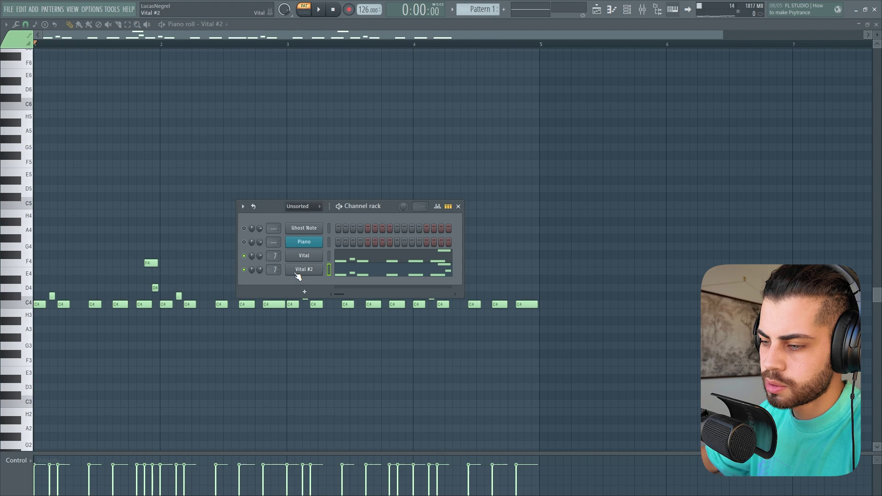
Raise the reverb time in the cloned Vital's effects to about 0.45 secs while the pattern plays
{"action": "left_click", "coordinate": [296, 271]}
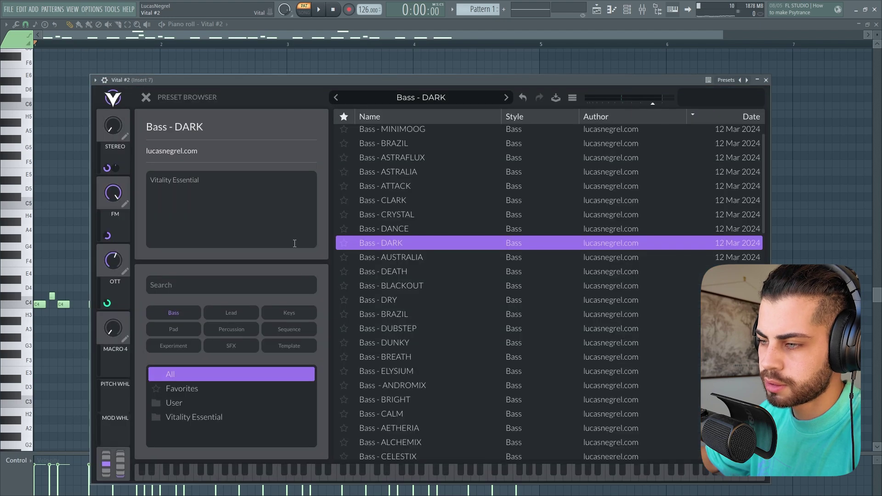
{"action": "left_click", "coordinate": [147, 95]}
{"action": "left_click", "coordinate": [204, 94]}
{"action": "key", "text": "space"}
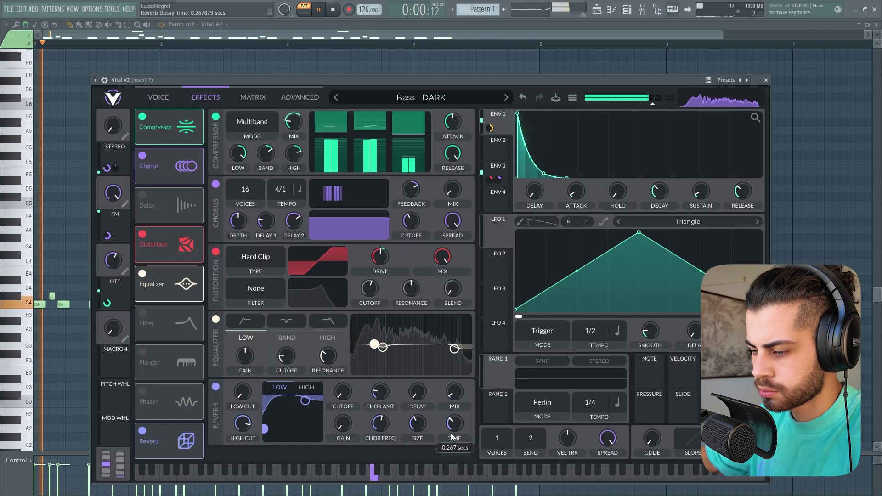
{"action": "scroll", "coordinate": [452, 438], "scroll_direction": "up", "scroll_amount": 2}
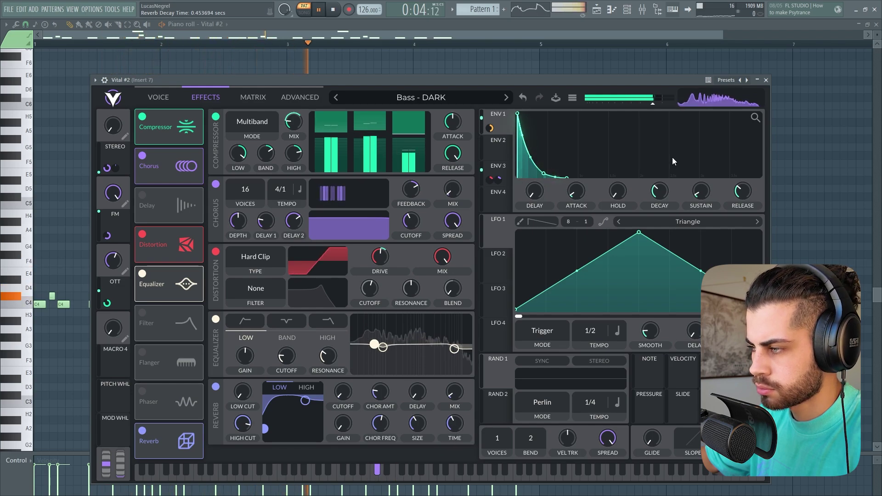
{"action": "key", "text": "Escape"}
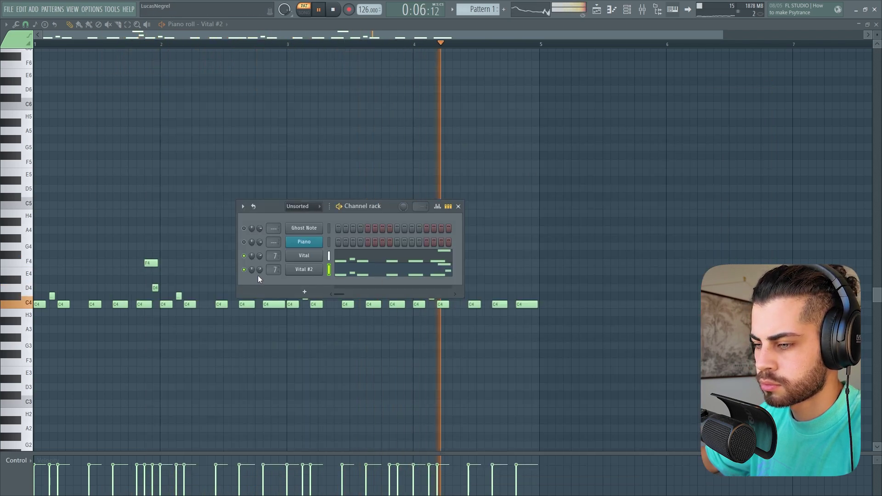
{"action": "key", "text": "space"}
Add a Serum channel and paste the four-bar bass line into it
{"action": "left_click", "coordinate": [305, 292]}
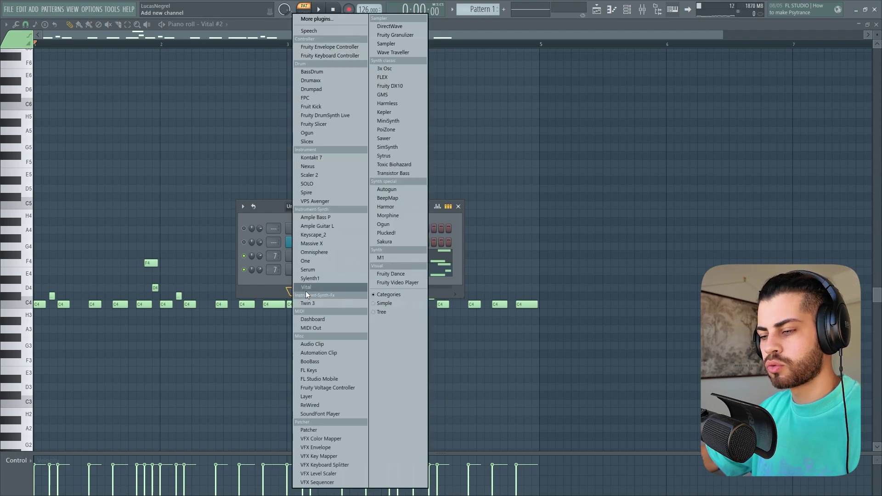
{"action": "left_click", "coordinate": [323, 270]}
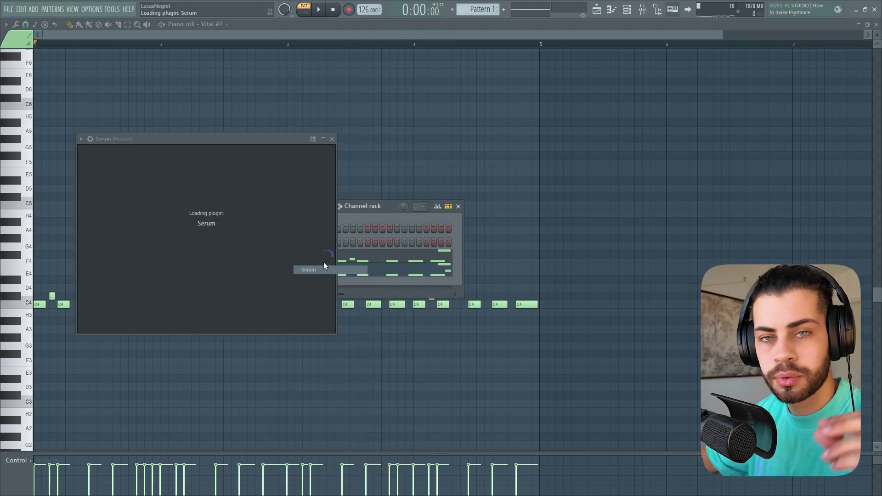
{"action": "key", "text": "Escape"}
{"action": "key", "text": "ctrl+v"}
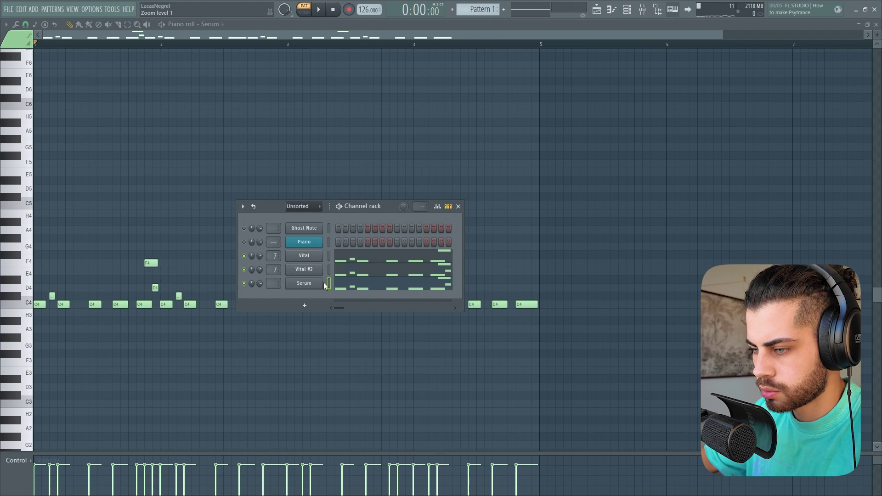
Transpose the Serum line up one octave to C5 and audition the channel in solo, routed to mixer track 7
{"action": "key", "text": "F6"}
{"action": "key", "text": "ctrl+Up"}
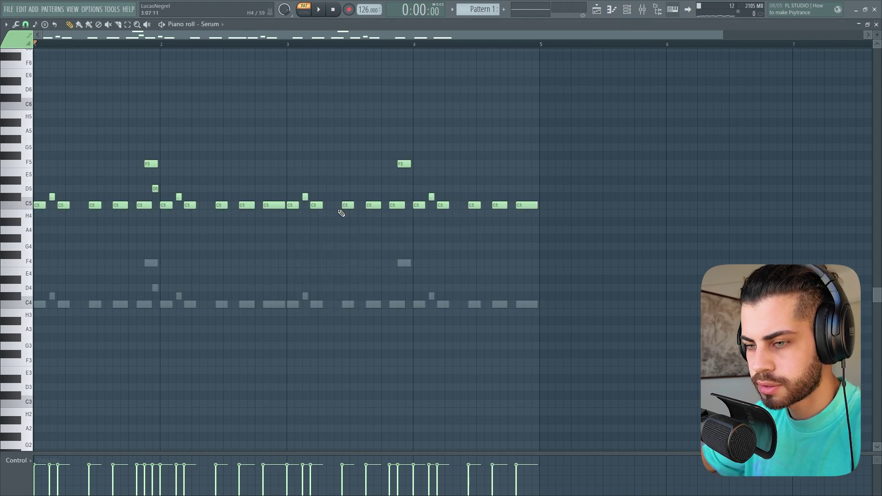
{"action": "scroll", "coordinate": [341, 213], "scroll_direction": "up", "scroll_amount": 3}
{"action": "key", "text": "space"}
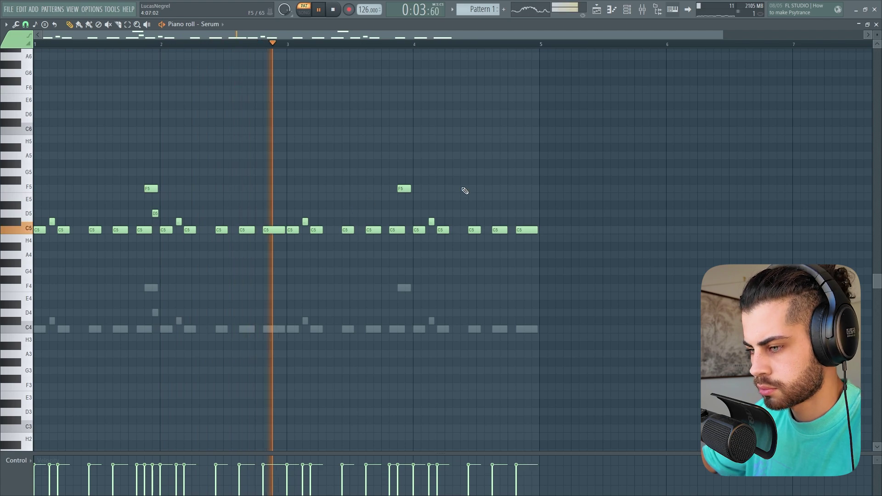
{"action": "left_click", "coordinate": [626, 9]}
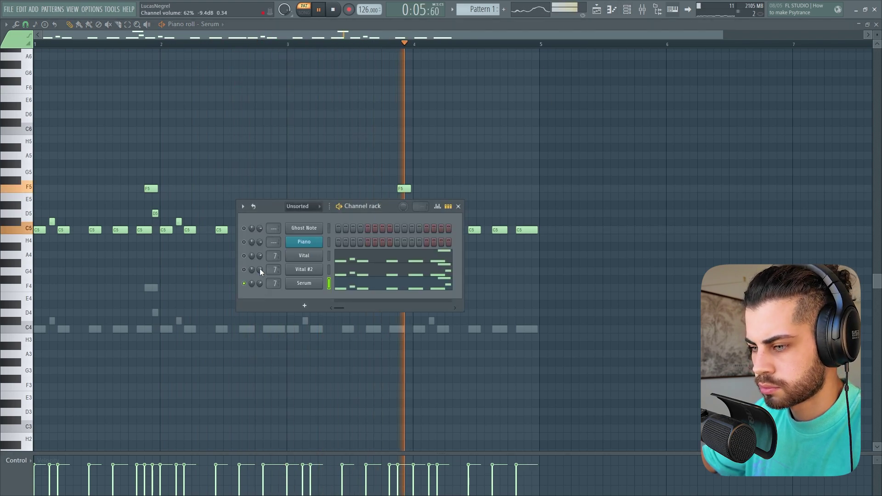
{"action": "key", "text": "space"}
Clone the Serum channel, play the two Serum layers together and re-enable both Vital channels
{"action": "right_click", "coordinate": [321, 281]}
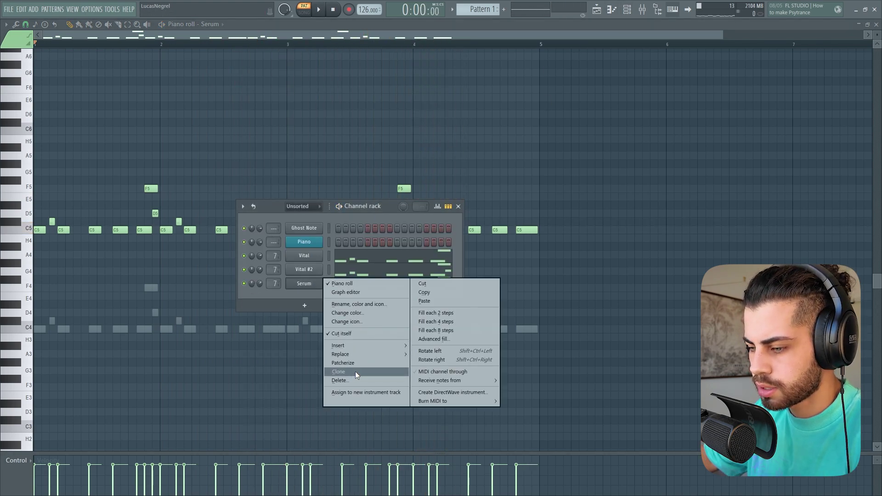
{"action": "left_click", "coordinate": [356, 373]}
{"action": "key", "text": "space"}
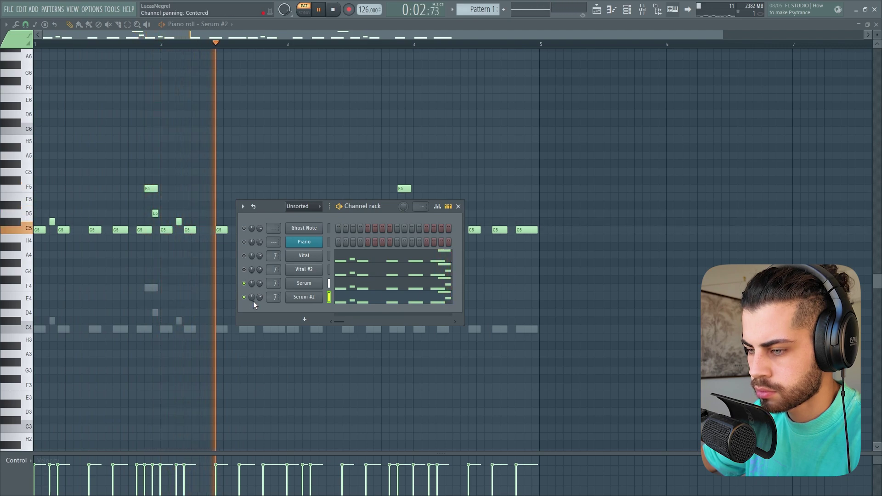
{"action": "left_click", "coordinate": [244, 256]}
{"action": "left_click", "coordinate": [244, 270]}
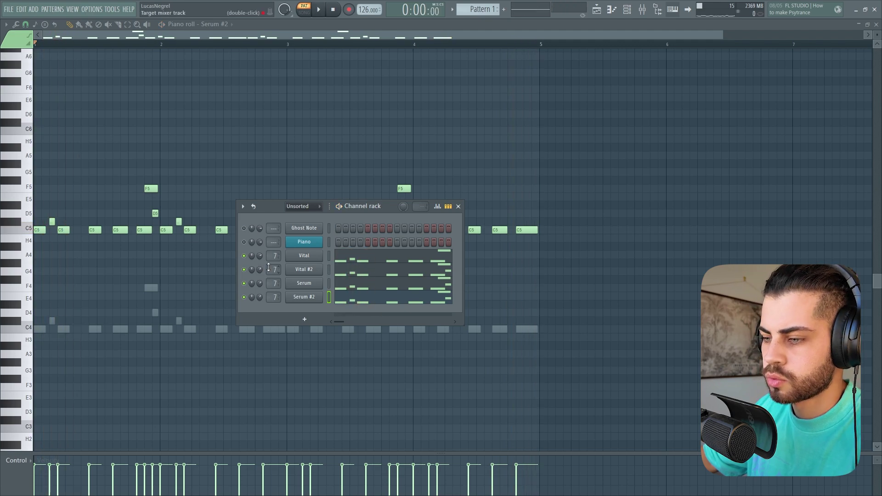
Shift the C4 that follows each C#4 slightly later in the original Vital channel's four-bar line
{"action": "left_click", "coordinate": [599, 11]}
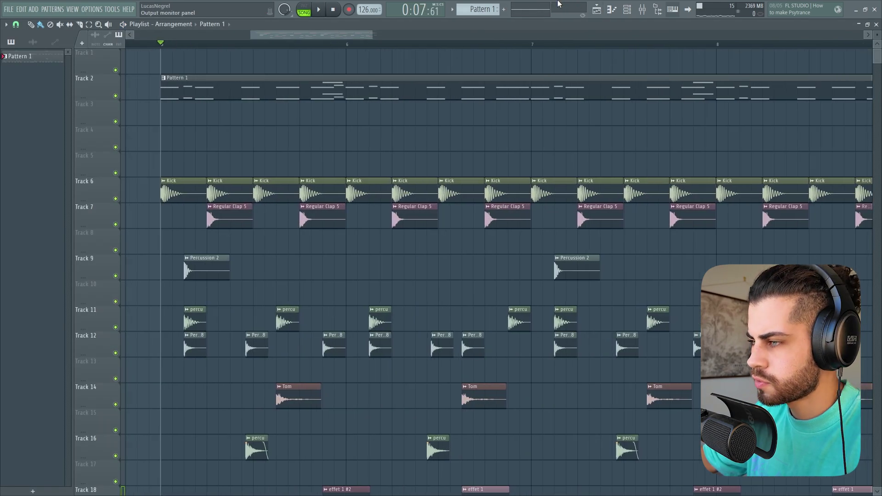
{"action": "left_click", "coordinate": [627, 14]}
{"action": "left_click", "coordinate": [365, 260]}
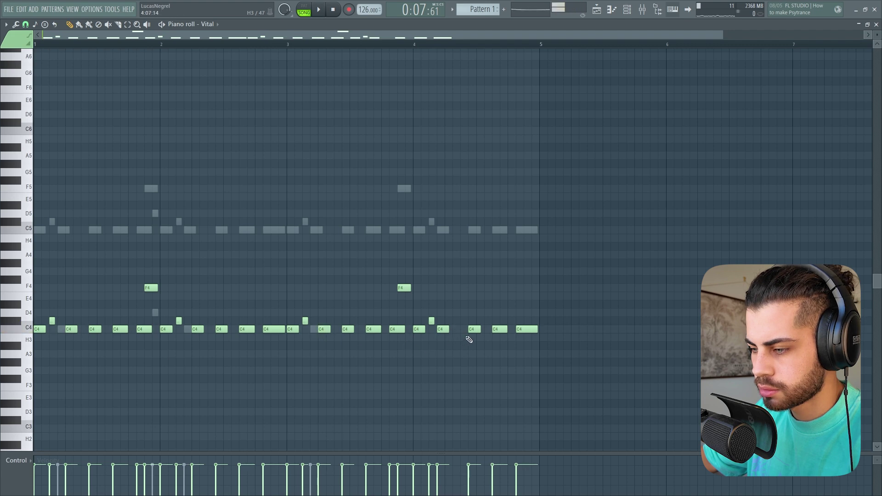
{"action": "left_click", "coordinate": [628, 12]}
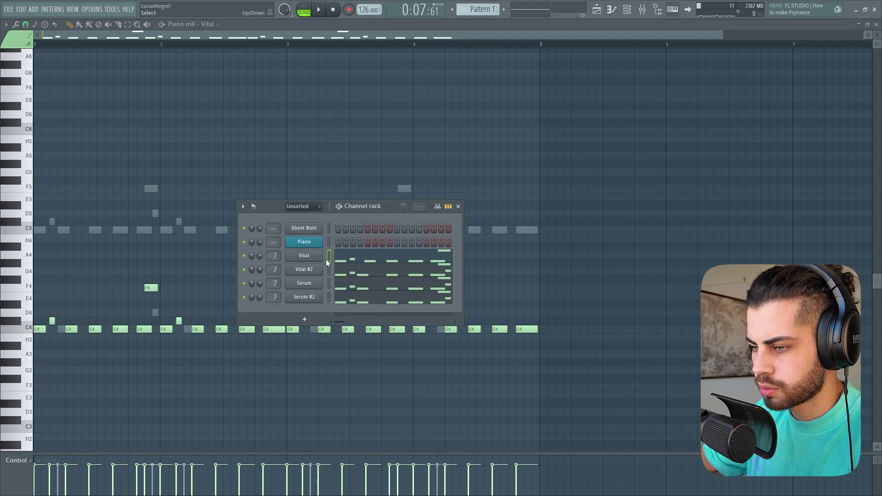
Check the layered bass against the drums in playback, and rename Pattern 1 as Bass with a blue colour
{"action": "key", "text": "F5"}
{"action": "key", "text": "space"}
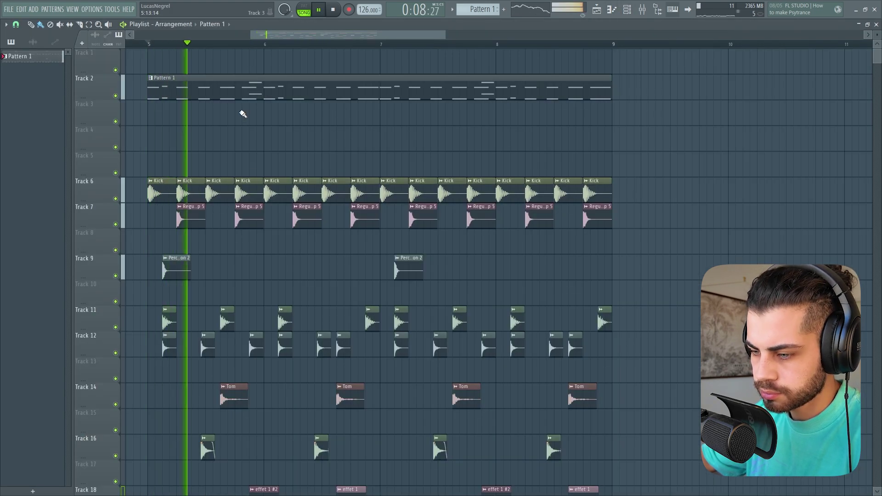
{"action": "scroll", "coordinate": [246, 58], "scroll_direction": "down", "scroll_amount": 3}
{"action": "scroll", "coordinate": [242, 118], "scroll_direction": "up", "scroll_amount": 3}
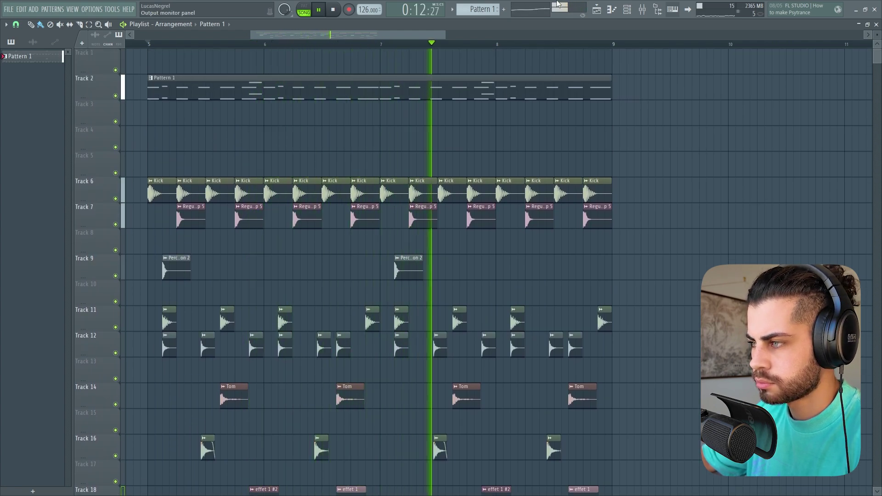
{"action": "left_click", "coordinate": [642, 10]}
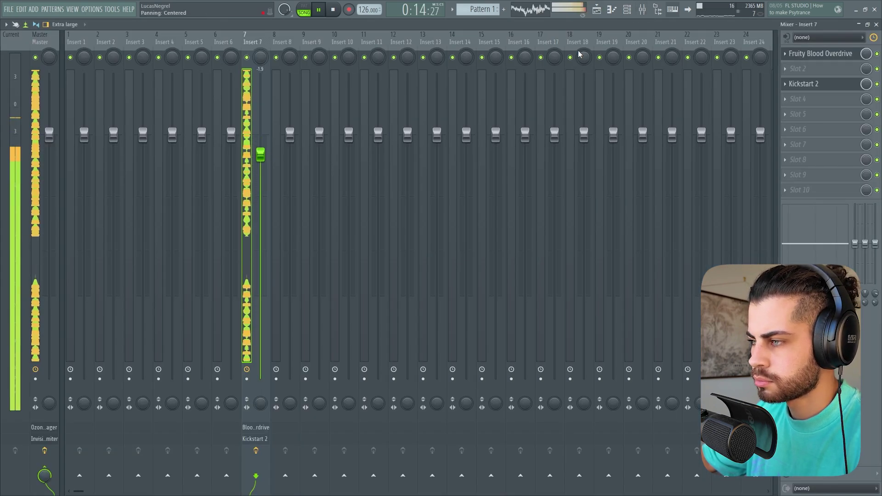
{"action": "left_click", "coordinate": [596, 9]}
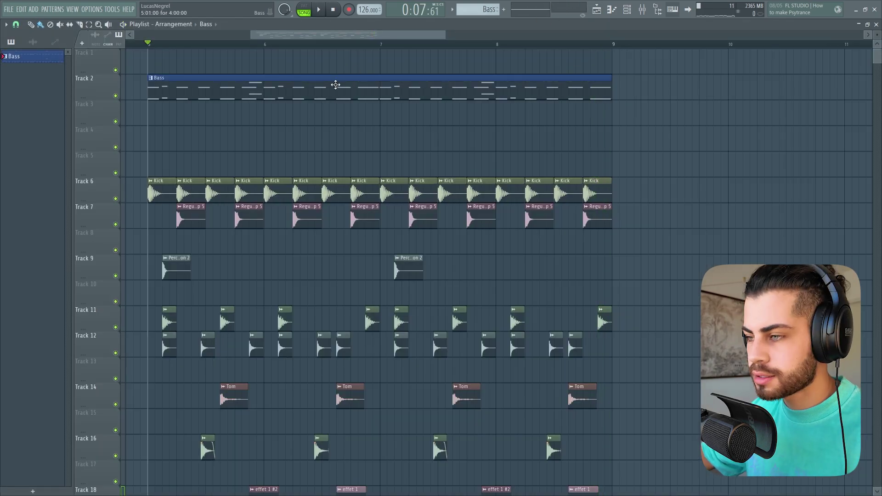
Place a new empty Pattern 2 on playlist Track 4 at bar 5 and add another Vital instrument channel
{"action": "left_click", "coordinate": [149, 135]}
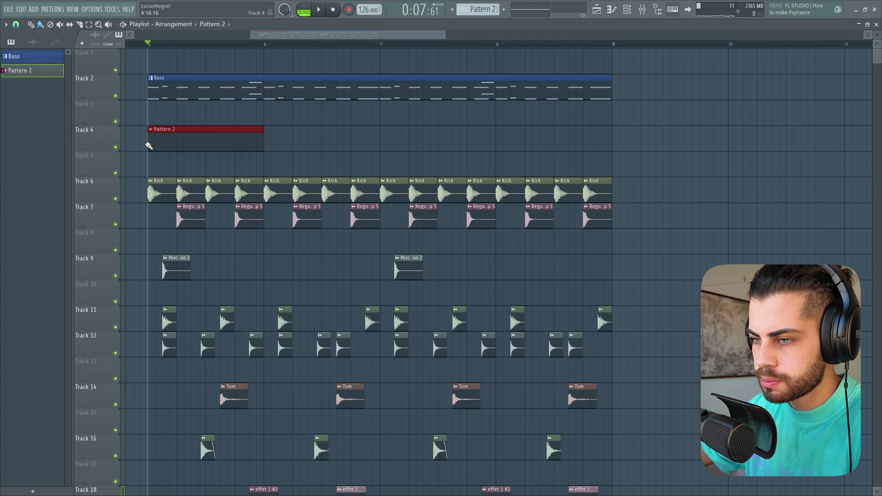
{"action": "left_click", "coordinate": [626, 9]}
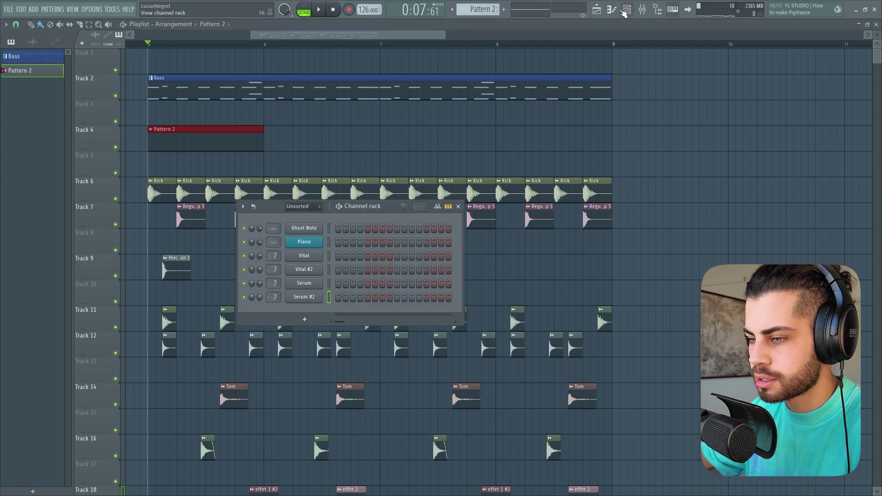
{"action": "left_click", "coordinate": [305, 320]}
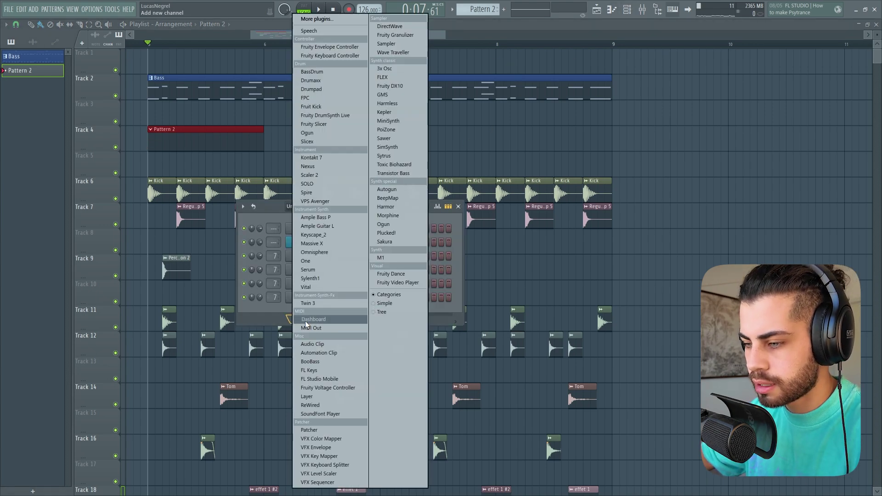
{"action": "left_click", "coordinate": [323, 291]}
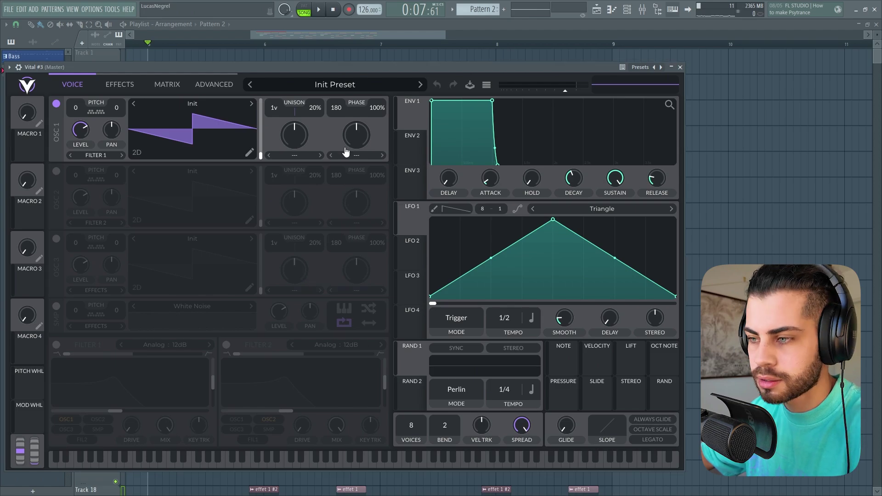
Load the Lead - ECHOFLUX preset from the Lead category in the new Vital channel
{"action": "left_click", "coordinate": [335, 84]}
{"action": "left_click", "coordinate": [146, 300]}
{"action": "left_click", "coordinate": [303, 340]}
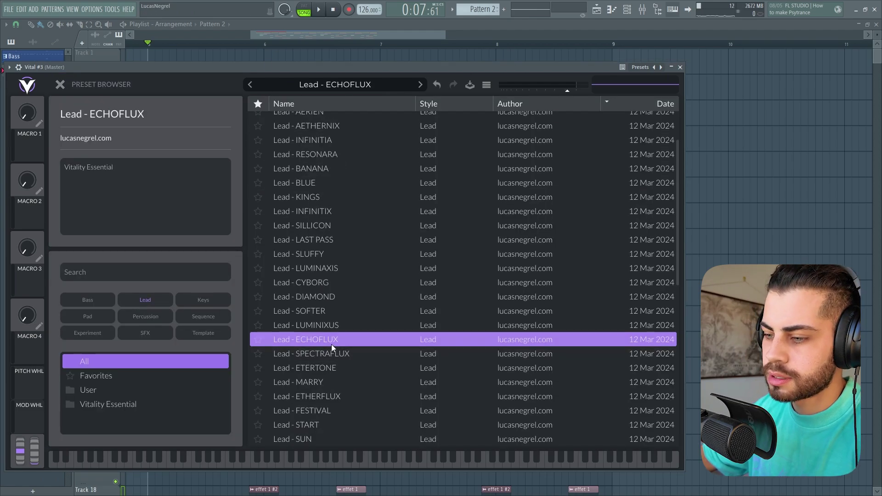
{"action": "left_click_drag", "start_coordinate": [344, 67], "coordinate": [414, 62]}
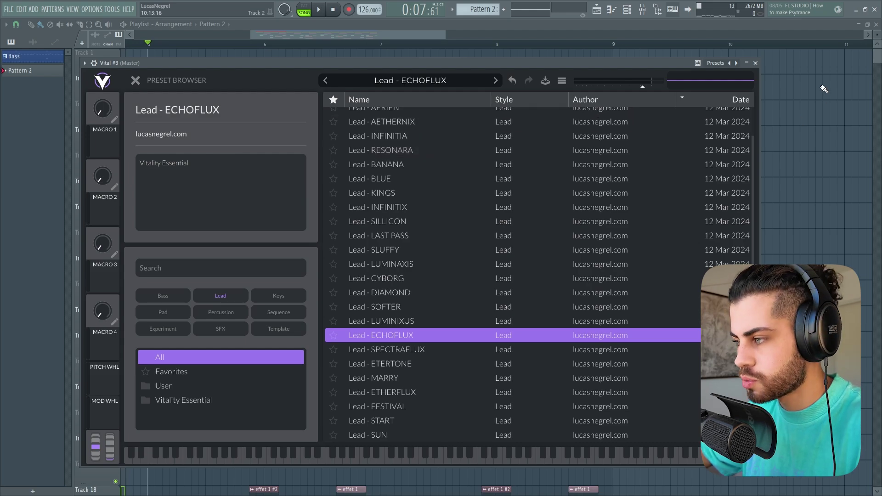
{"action": "left_click", "coordinate": [756, 63]}
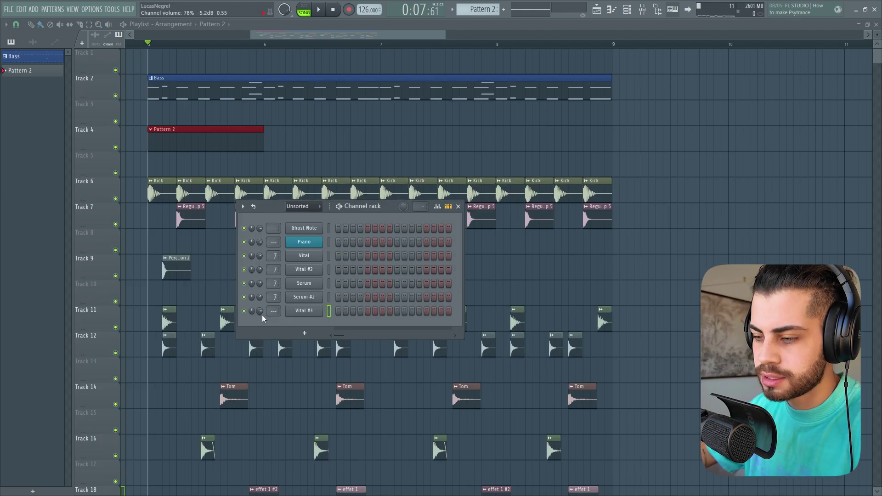
Route the Vital #3 channel to mixer track 9 and load Kickstart 2 in that track's first effect slot
{"action": "left_click", "coordinate": [303, 311]}
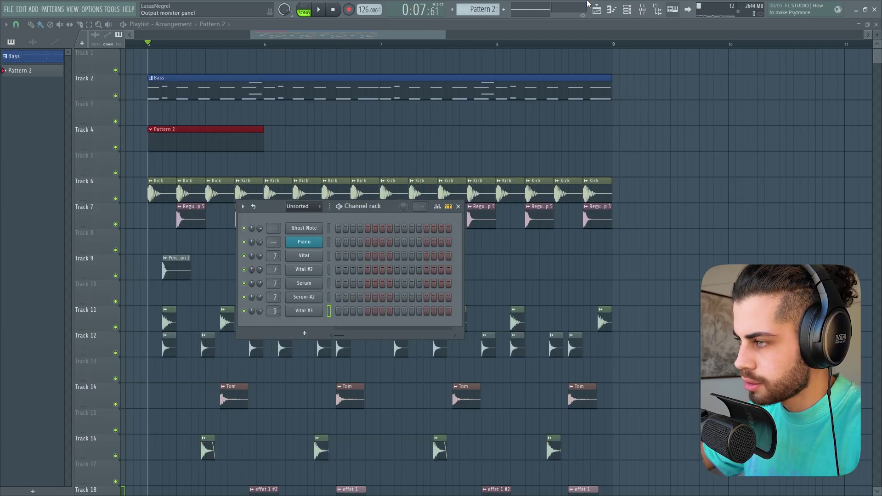
{"action": "left_click", "coordinate": [646, 14]}
{"action": "left_click", "coordinate": [799, 54]}
{"action": "mouse_move", "coordinate": [790, 66]}
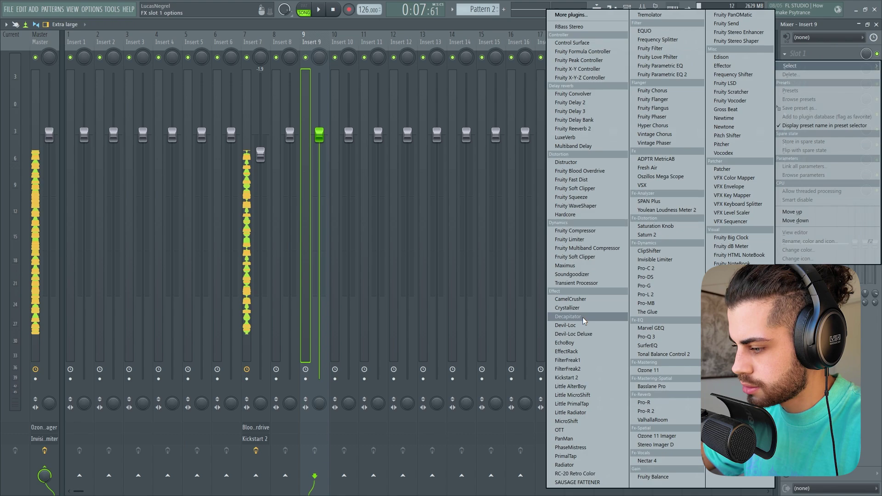
{"action": "left_click", "coordinate": [567, 378]}
Start the Vital #3 lead in the Bass pattern, writing short C4 and C#4 notes in bar 1 and a C4–C#4 pair in bar 2
{"action": "key", "text": "F6"}
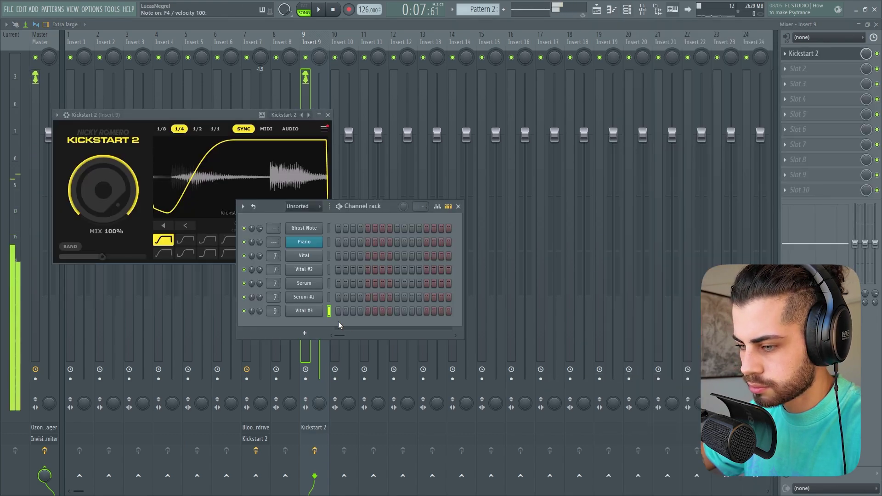
{"action": "right_click", "coordinate": [304, 311]}
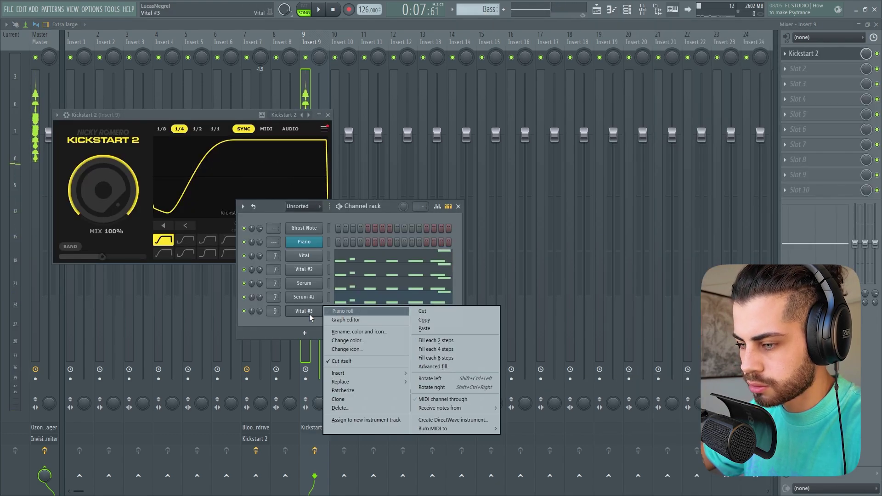
{"action": "left_click", "coordinate": [344, 311]}
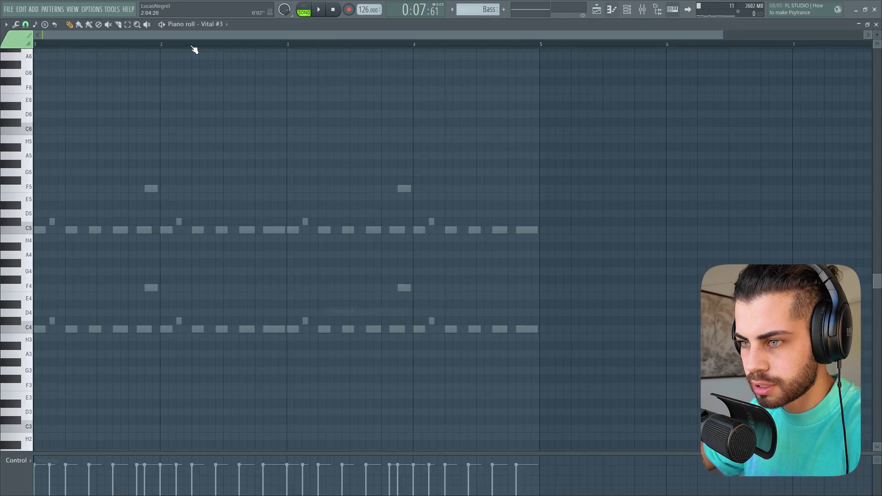
{"action": "key", "text": "space"}
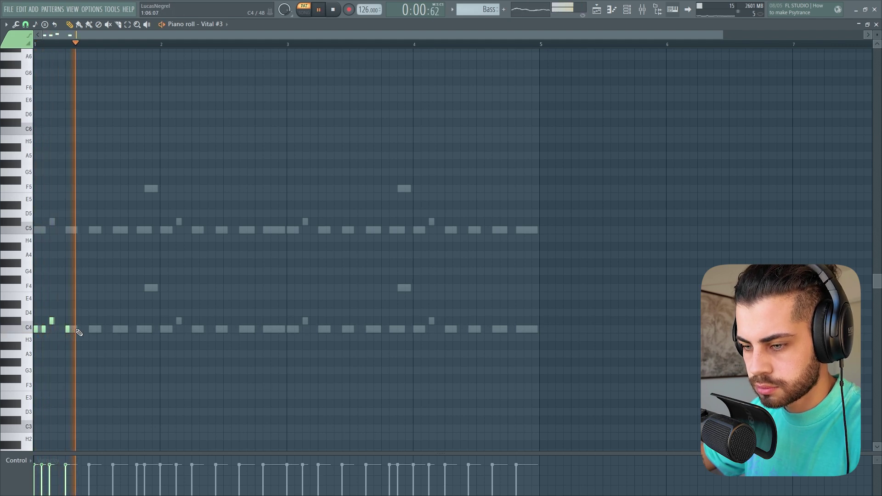
{"action": "scroll", "coordinate": [114, 333], "scroll_direction": "up", "scroll_amount": 2, "text": "ctrl"}
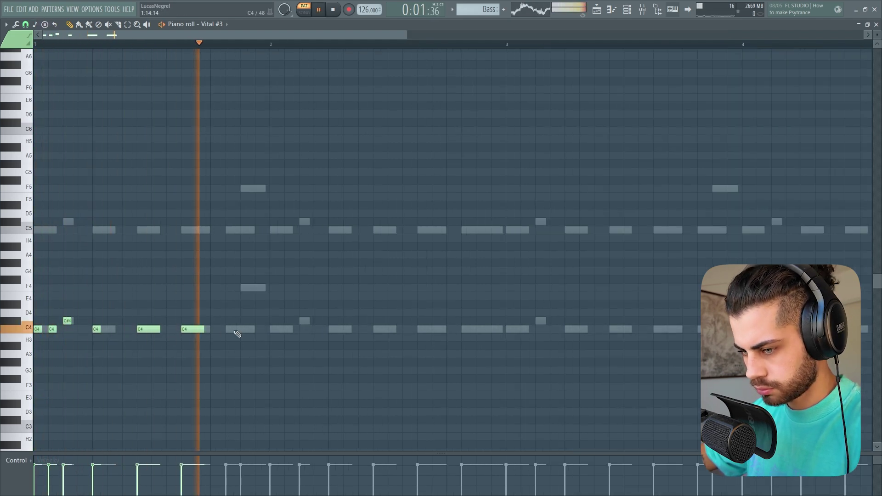
{"action": "key", "text": "space"}
{"action": "scroll", "coordinate": [279, 330], "scroll_direction": "down", "scroll_amount": 1, "text": "ctrl"}
{"action": "key", "text": "space"}
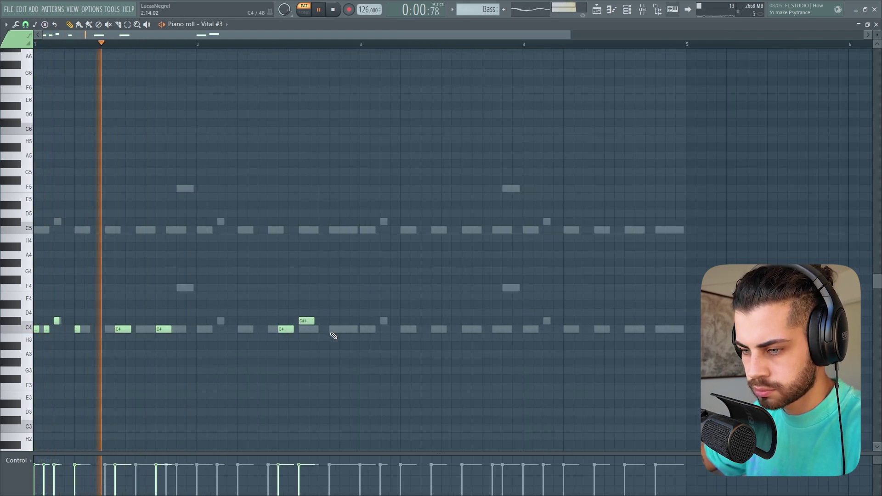
Finish bar 2 of the Vital #3 lead with short F4, C#4 and C4 notes, and open bar 3 with C4, C4 and C#4
{"action": "scroll", "coordinate": [333, 336], "scroll_direction": "down", "scroll_amount": 1}
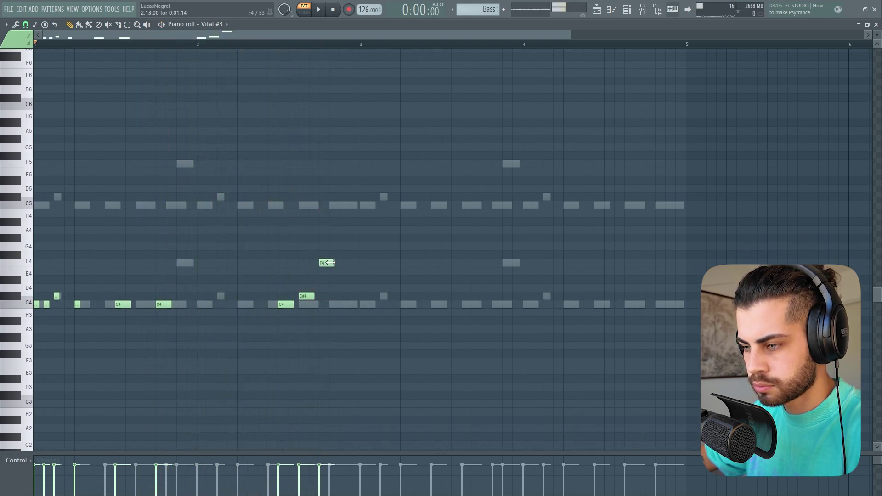
{"action": "double_click", "coordinate": [332, 264]}
{"action": "left_click", "coordinate": [490, 305]}
{"action": "key", "text": "space"}
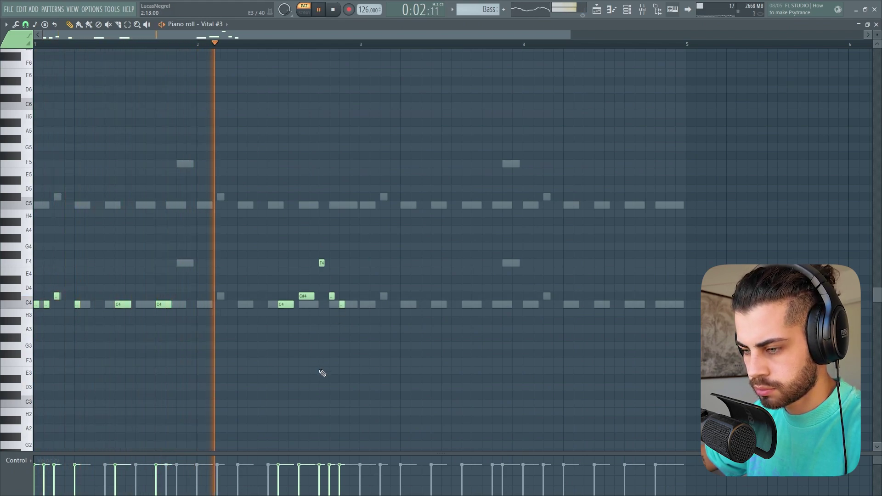
{"action": "key", "text": "space"}
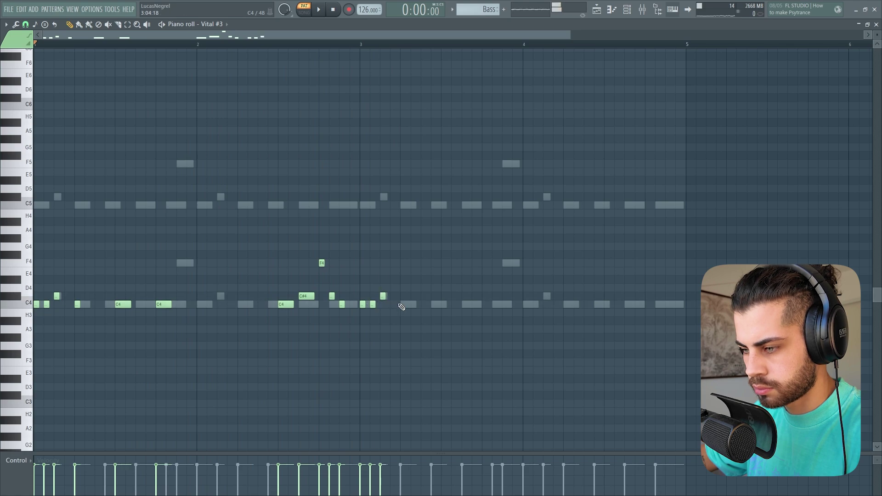
Complete the Vital #3 lead with more C4 notes in bar 3 and C4, C#4 and two short F4 notes in bar 4
{"action": "left_click", "coordinate": [442, 304]}
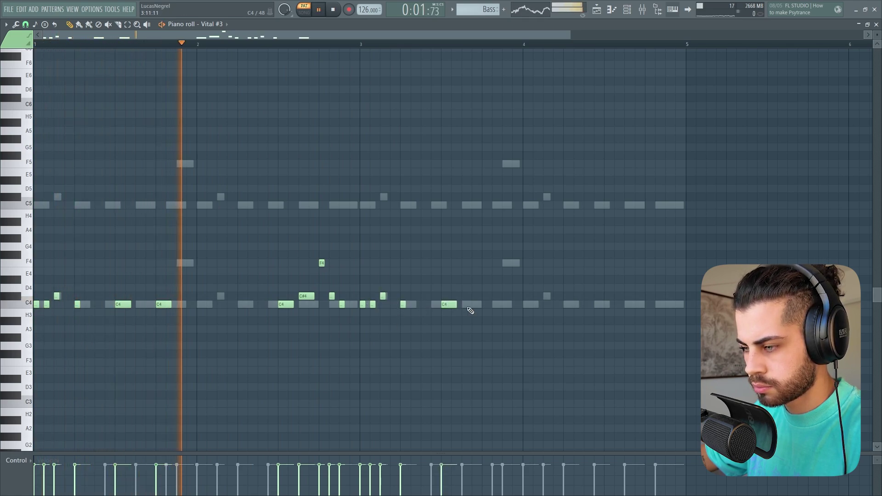
{"action": "left_click", "coordinate": [485, 304]}
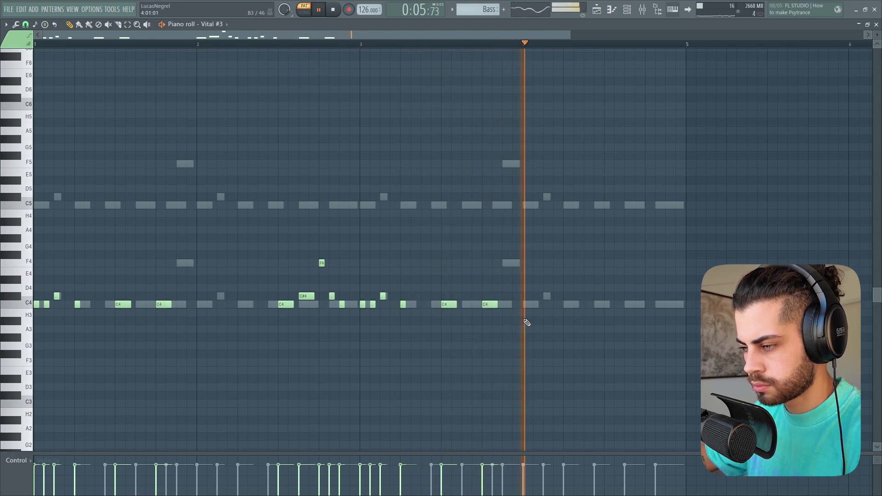
{"action": "key", "text": "space"}
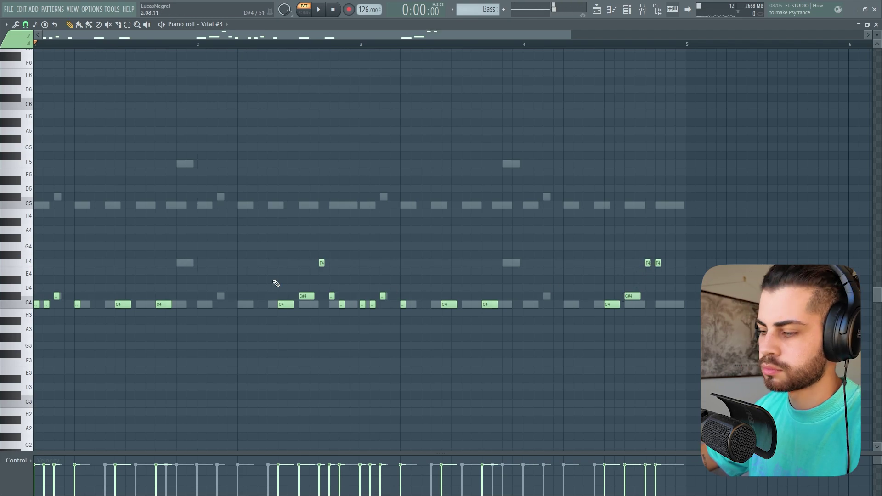
{"action": "scroll", "coordinate": [241, 46], "scroll_direction": "down", "scroll_amount": 1}
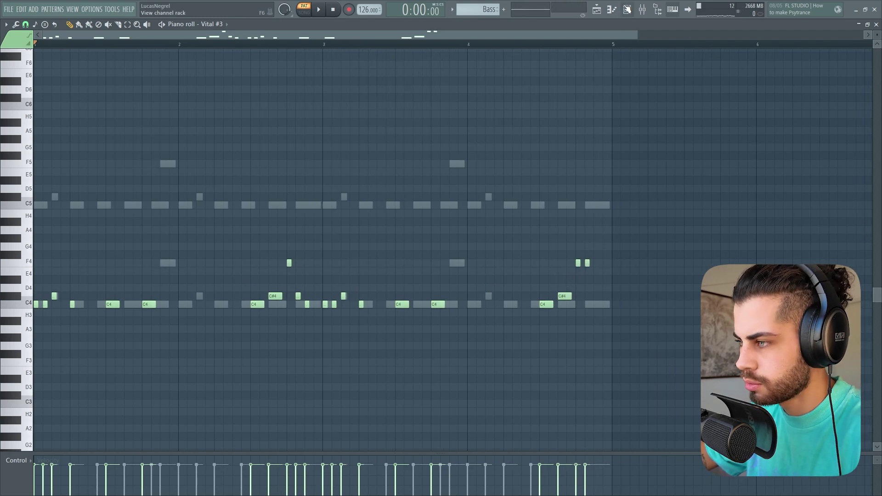
Clone the Vital #3 channel with its notes and load the Lead - SILLICON preset in the clone
{"action": "left_click", "coordinate": [627, 9]}
{"action": "right_click", "coordinate": [299, 312]}
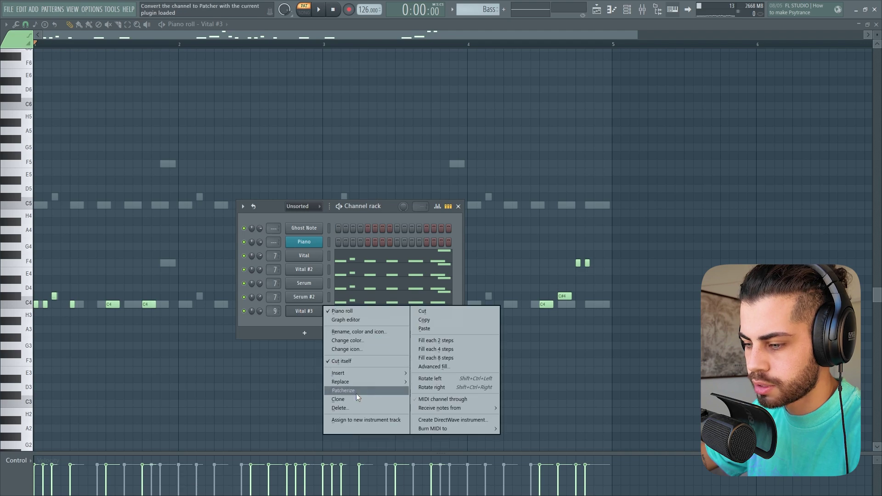
{"action": "left_click", "coordinate": [351, 395]}
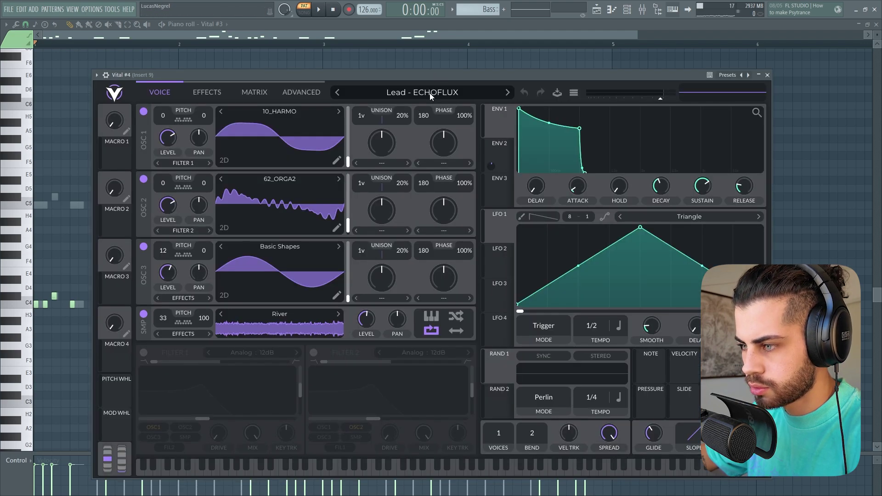
{"action": "left_click", "coordinate": [430, 93]}
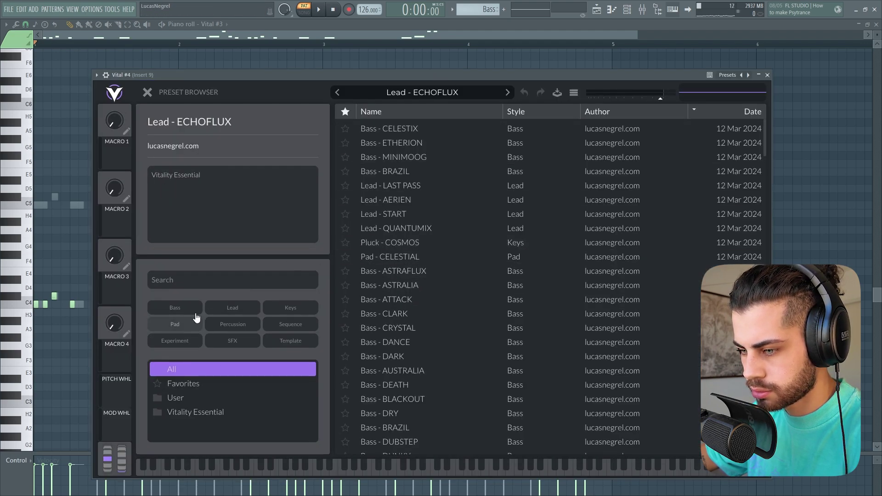
{"action": "left_click", "coordinate": [233, 308]}
{"action": "left_click", "coordinate": [416, 299]}
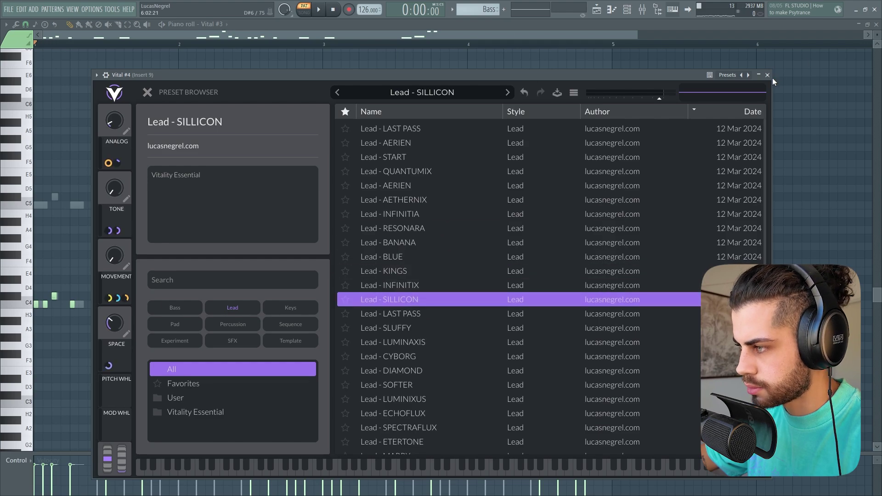
{"action": "key", "text": "Escape"}
Audition the Vital #4 layer in solo and fine-tune its output volume inside Vital
{"action": "key", "text": "space"}
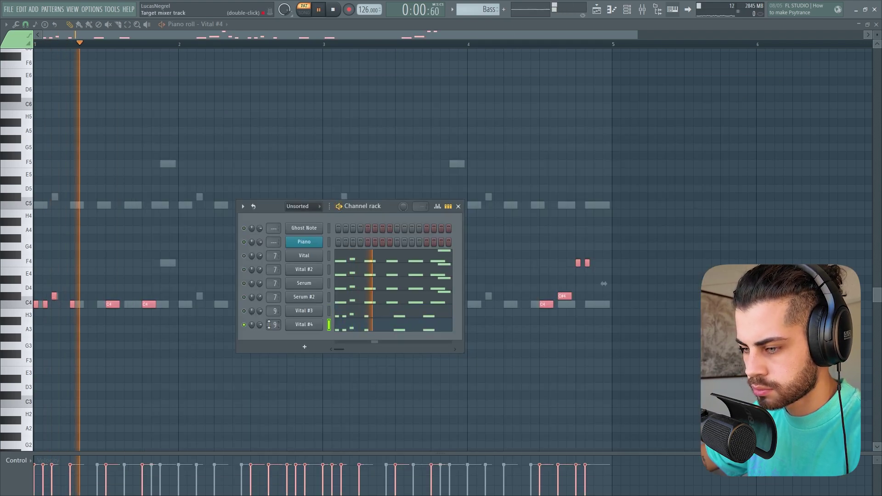
{"action": "left_click", "coordinate": [304, 324]}
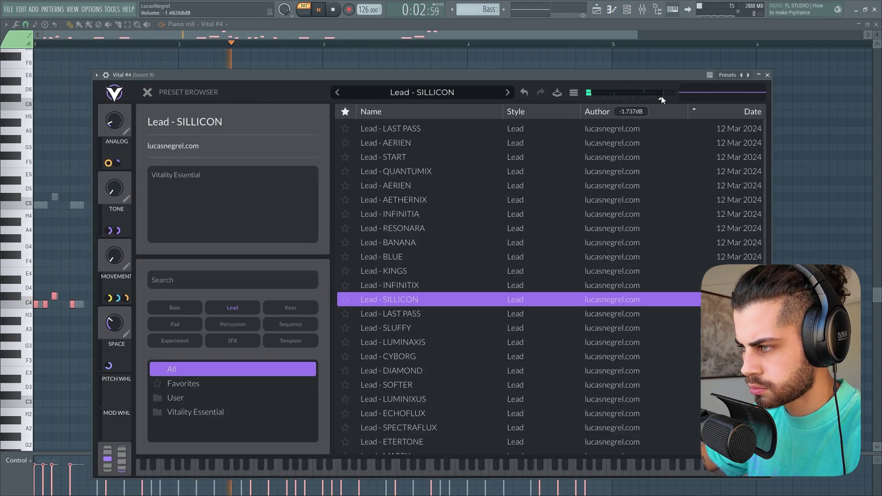
{"action": "key", "text": "Escape"}
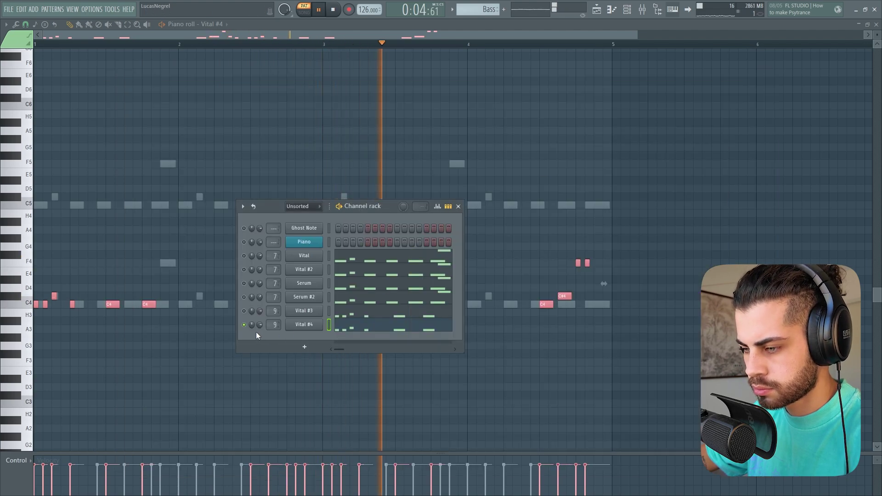
Listen to Vital #3 and Vital #4 together, balance their channel volumes, and turn all channels back on
{"action": "left_click", "coordinate": [244, 311]}
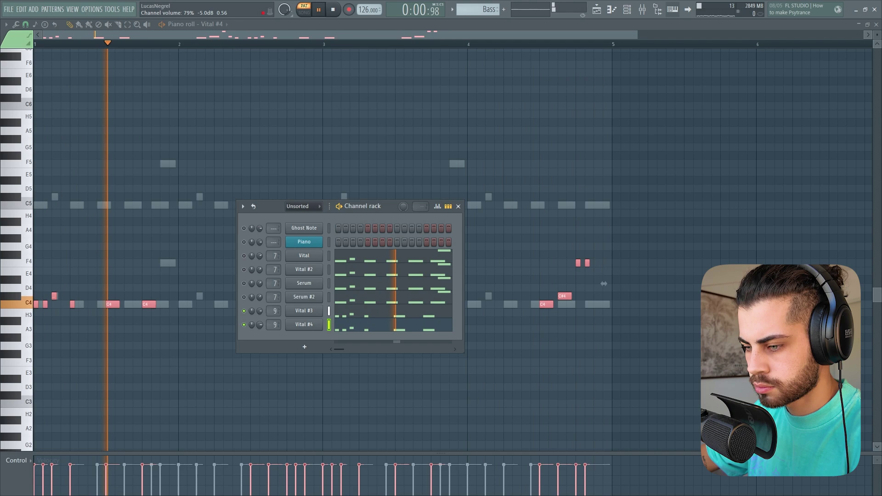
{"action": "right_click", "coordinate": [246, 326]}
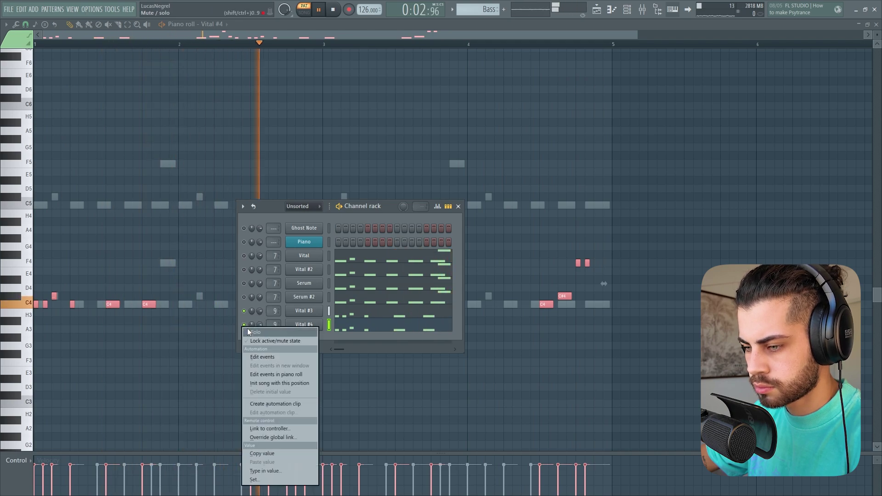
{"action": "left_click", "coordinate": [253, 332]}
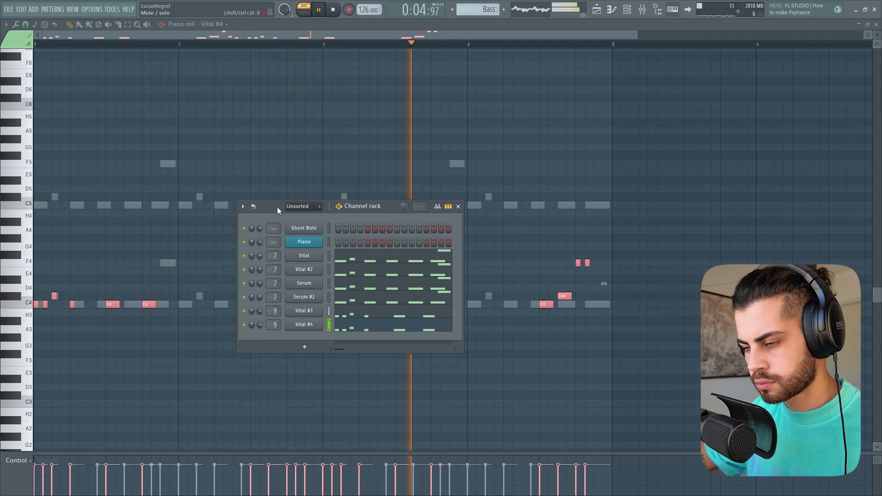
Move both Vital lead parts into Pattern 2, rename it Lead with a teal colour, and play it with the arrangement
{"action": "key", "text": "F5"}
{"action": "key", "text": "l"}
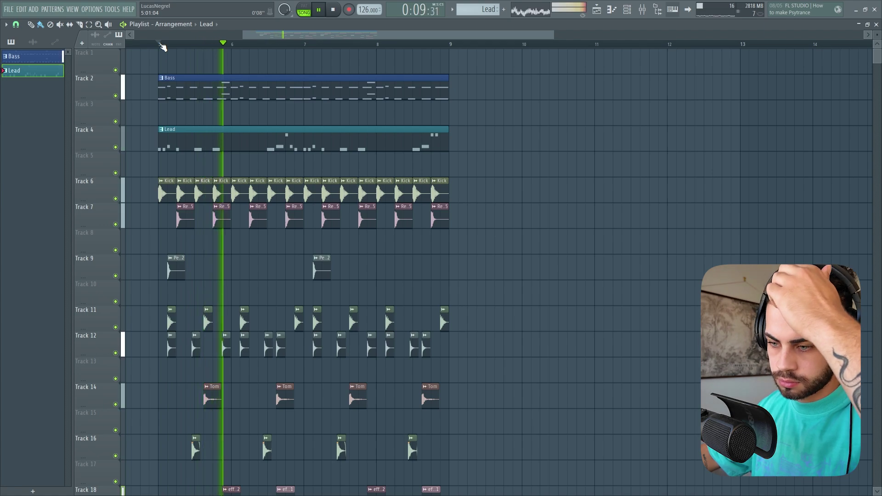
{"action": "scroll", "coordinate": [161, 44], "scroll_direction": "down", "scroll_amount": 1}
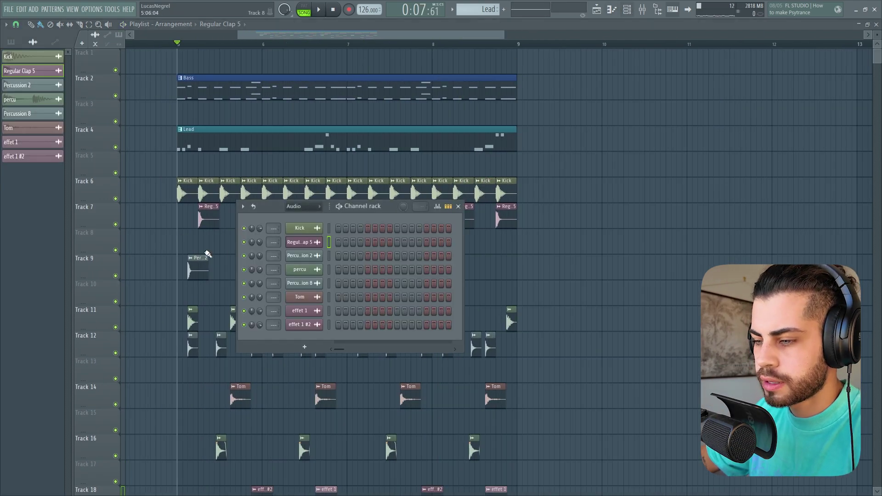
{"action": "scroll", "coordinate": [299, 209], "scroll_direction": "up", "scroll_amount": 1}
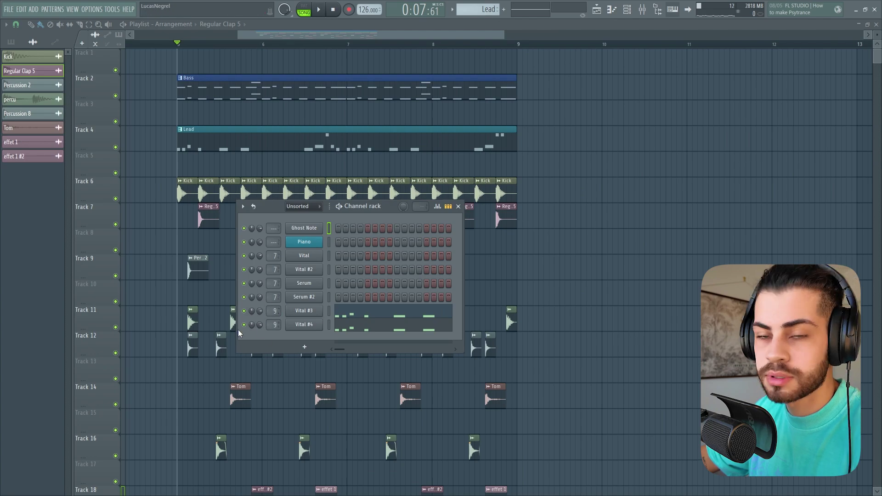
Load ValhallaRoom into the first effect slot of mixer Insert 9, ahead of Kickstart 2
{"action": "left_click", "coordinate": [645, 10]}
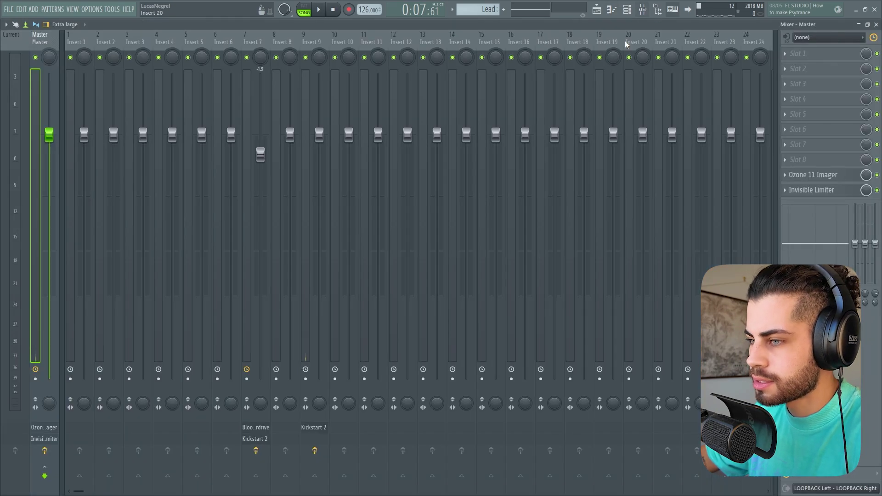
{"action": "left_click", "coordinate": [307, 37]}
{"action": "left_click_drag", "start_coordinate": [813, 58], "coordinate": [814, 71]}
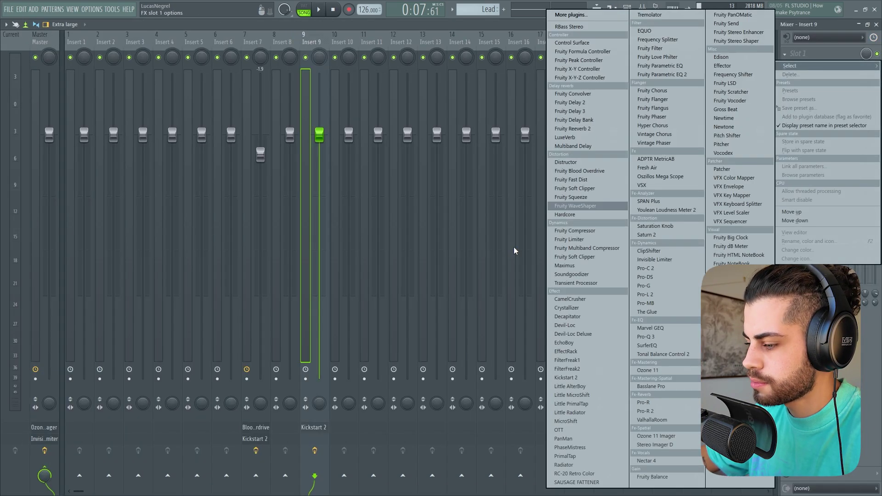
{"action": "left_click", "coordinate": [795, 55]}
{"action": "left_click", "coordinate": [653, 420]}
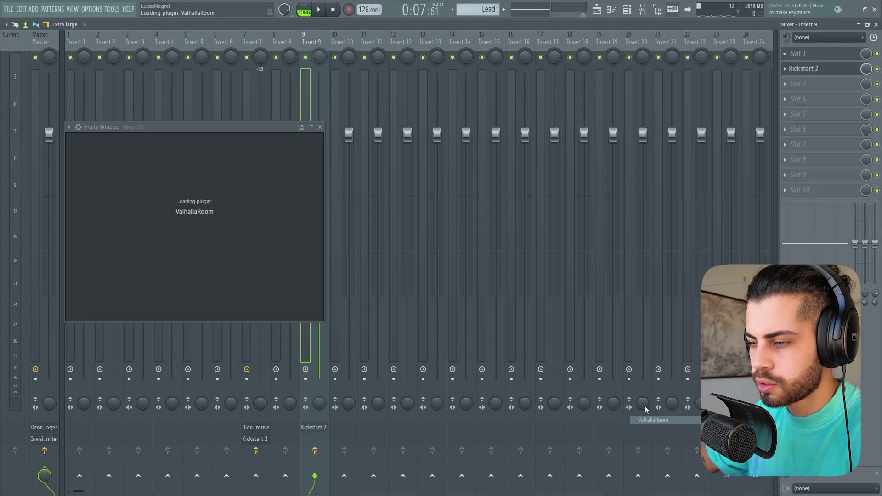
Try ValhallaRoom with no reverb, raise its mix to about 50%, and play the lead to hear it
{"action": "left_click_drag", "start_coordinate": [91, 214], "coordinate": [87, 302]}
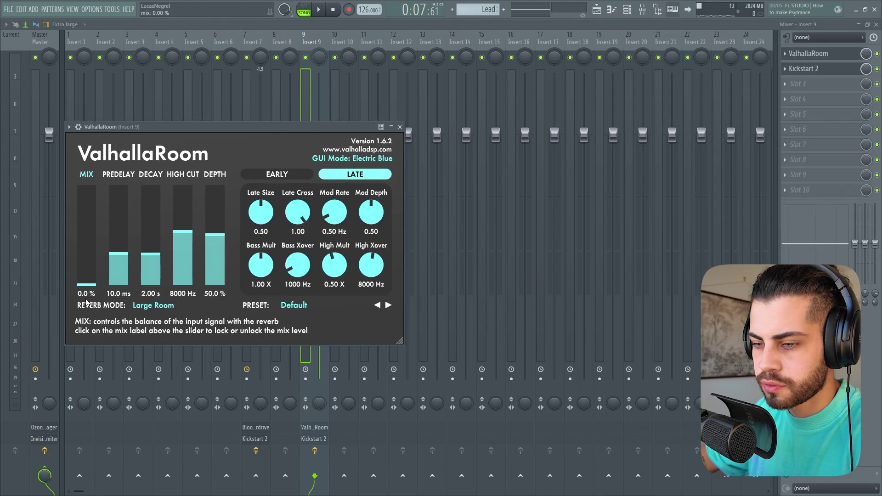
{"action": "left_click_drag", "start_coordinate": [89, 188], "coordinate": [91, 238]}
{"action": "key", "text": "space"}
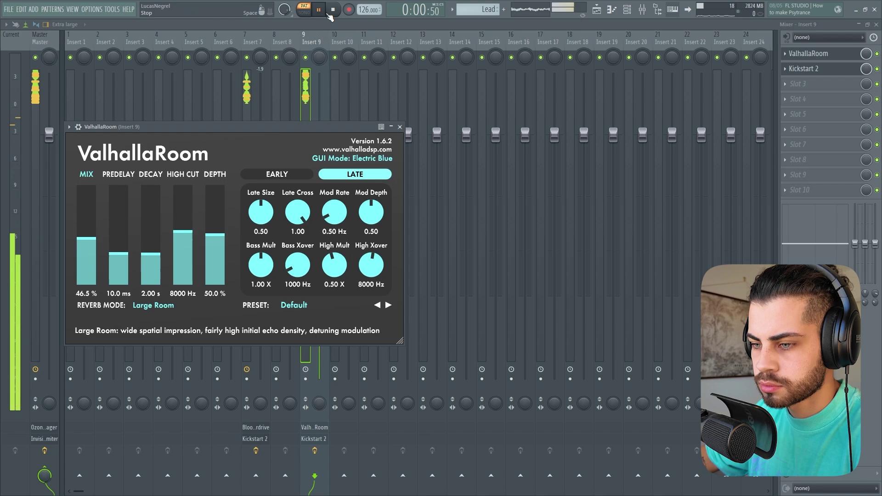
{"action": "left_click", "coordinate": [92, 243]}
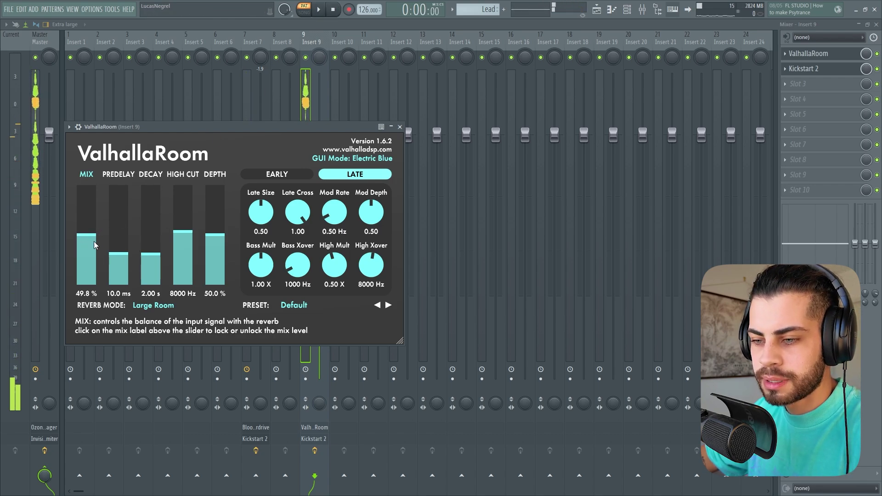
Close ValhallaRoom and create an automation clip for its slot mix level on Insert 9
{"action": "left_click", "coordinate": [856, 52]}
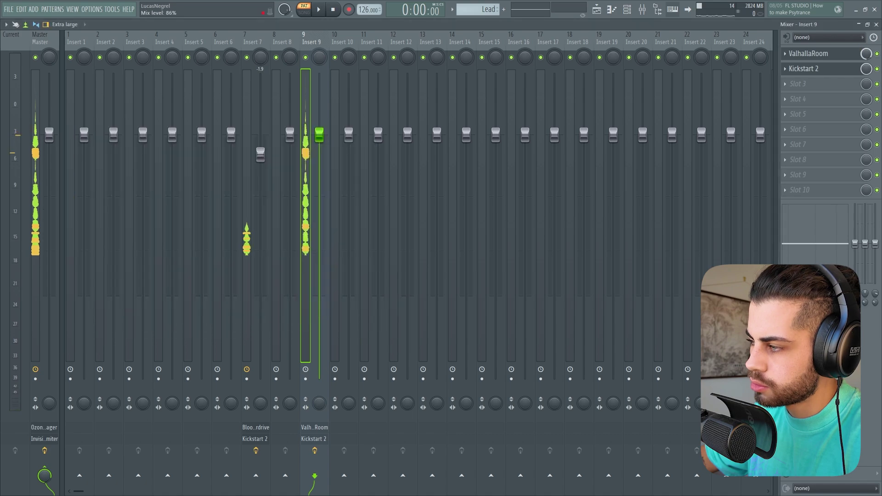
{"action": "right_click", "coordinate": [866, 54]}
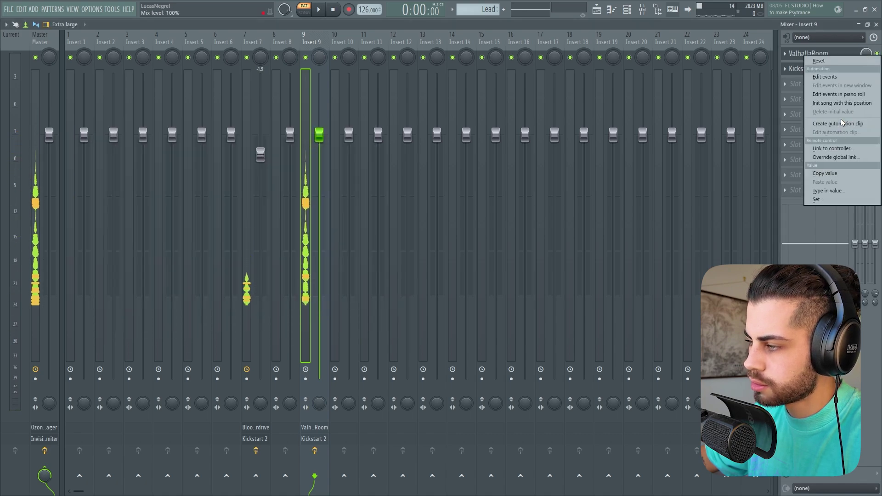
{"action": "left_click", "coordinate": [818, 113]}
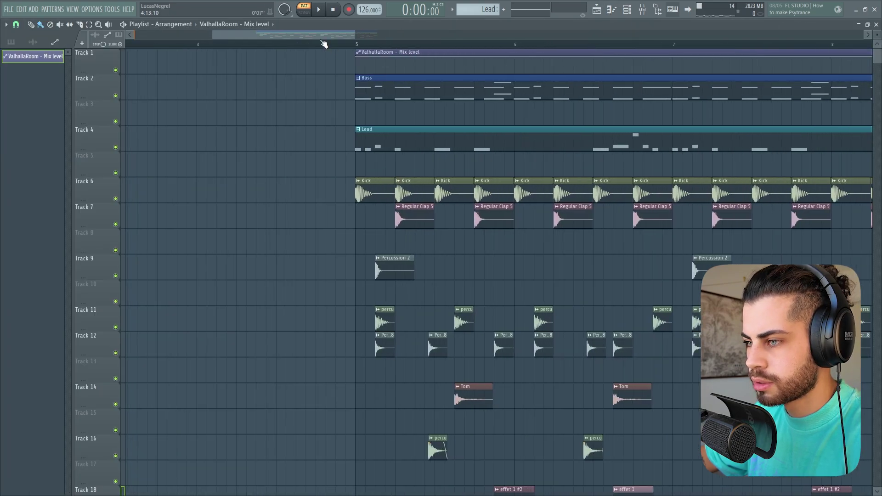
Move the Bass clip to Track 1 and the ValhallaRoom mix automation to Track 3, and solo Tracks 3 and 4
{"action": "mouse_move", "coordinate": [193, 54]}
{"action": "left_mouse_down"}
{"action": "mouse_move", "coordinate": [192, 105]}
{"action": "mouse_move", "coordinate": [179, 60]}
{"action": "left_mouse_up"}
{"action": "scroll", "coordinate": [157, 46], "scroll_direction": "up", "scroll_amount": 2}
{"action": "left_click", "coordinate": [156, 44]}
{"action": "left_click", "coordinate": [116, 148], "text": "ctrl"}
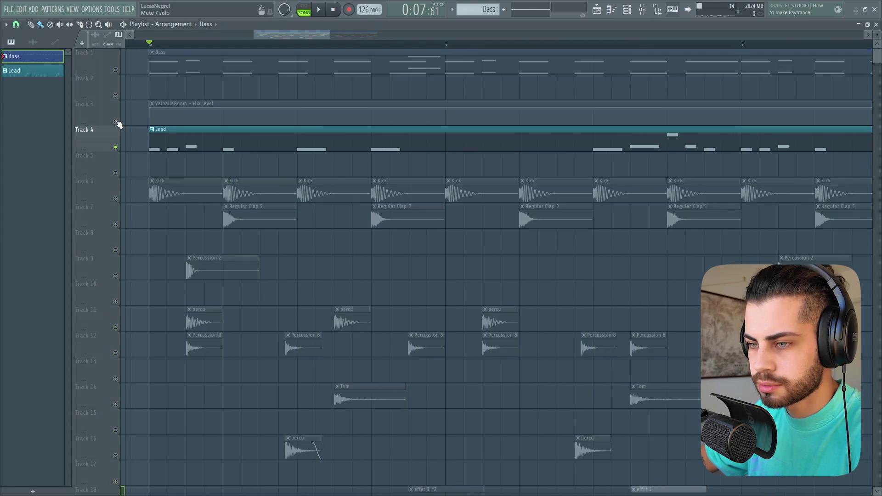
{"action": "left_click", "coordinate": [115, 122]}
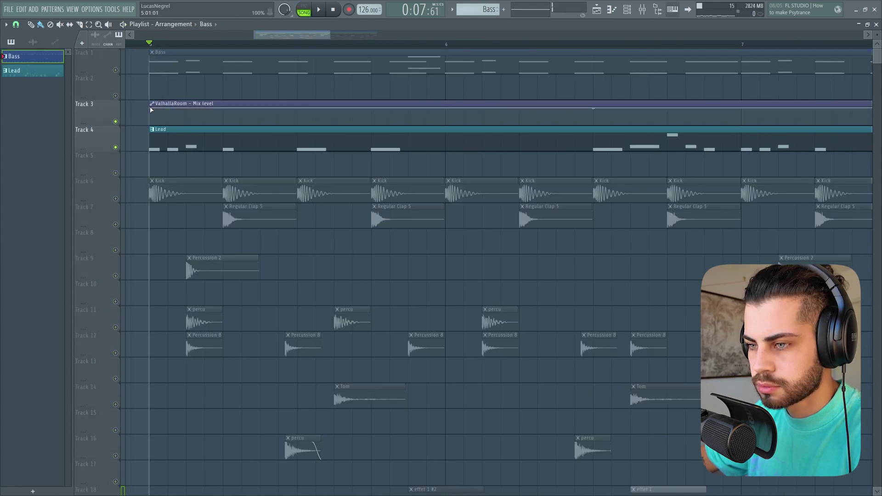
Enlarge Track 3, shape one bar of reverb mix automation as four rising ramps from zero, and repeat it across all four bars
{"action": "left_click_drag", "start_coordinate": [151, 110], "coordinate": [155, 136]}
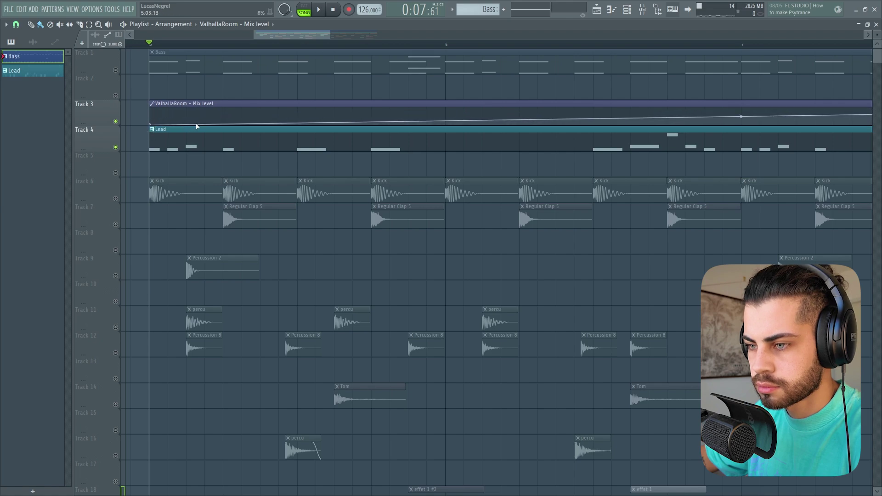
{"action": "left_click_drag", "start_coordinate": [227, 120], "coordinate": [226, 118]}
{"action": "left_click_drag", "start_coordinate": [139, 126], "coordinate": [138, 194]}
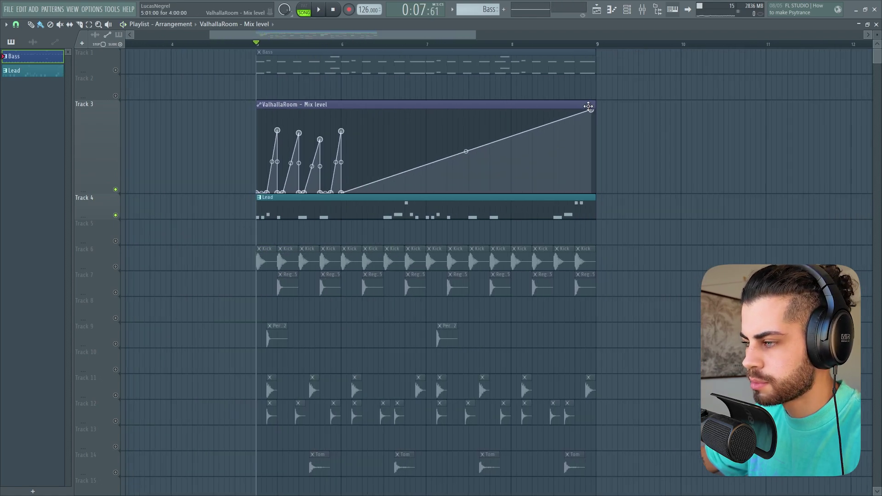
{"action": "mouse_move", "coordinate": [599, 106]}
{"action": "left_mouse_down"}
{"action": "mouse_move", "coordinate": [327, 106]}
{"action": "mouse_move", "coordinate": [656, 120]}
{"action": "left_mouse_up"}
{"action": "scroll", "coordinate": [375, 50], "scroll_direction": "up", "scroll_amount": 2}
{"action": "key", "text": "space"}
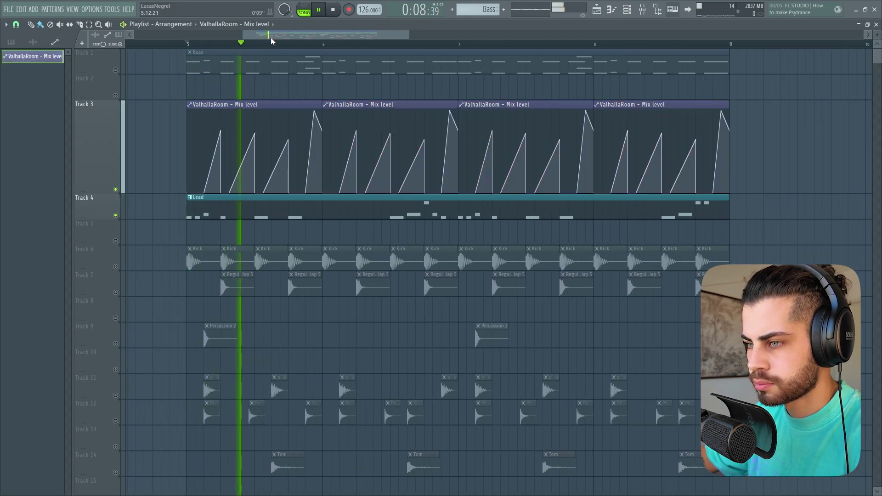
Flatten the peak of the bar's last automation ramp into a plateau, bend the second ramp into a curve, and play the lead
{"action": "scroll", "coordinate": [294, 102], "scroll_direction": "up", "scroll_amount": 2}
{"action": "left_click_drag", "start_coordinate": [319, 113], "coordinate": [331, 193]}
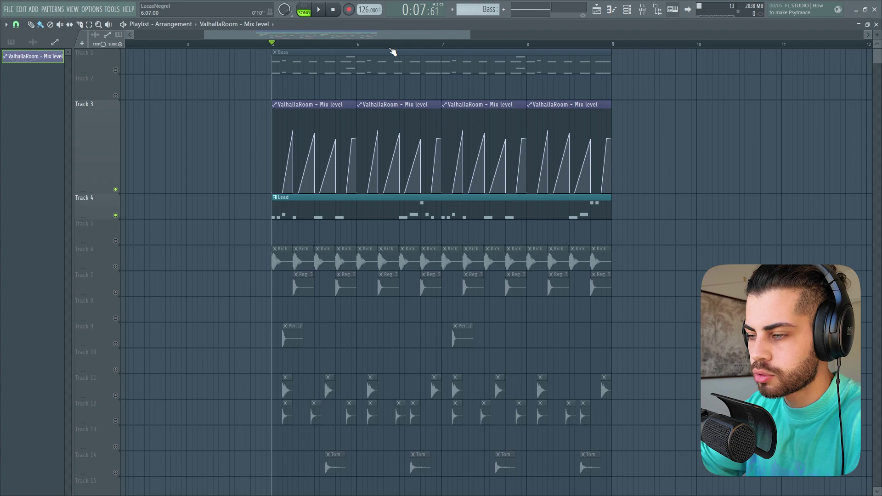
{"action": "scroll", "coordinate": [413, 44], "scroll_direction": "up", "scroll_amount": 2}
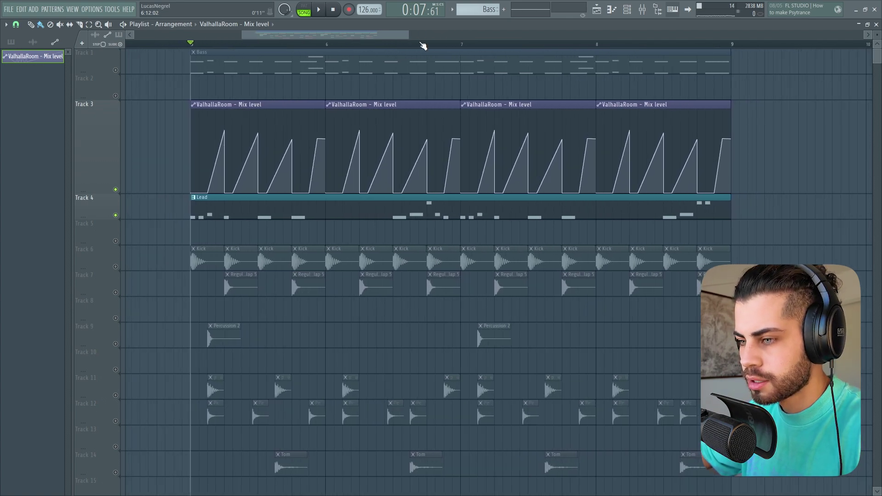
{"action": "mouse_move", "coordinate": [199, 139]}
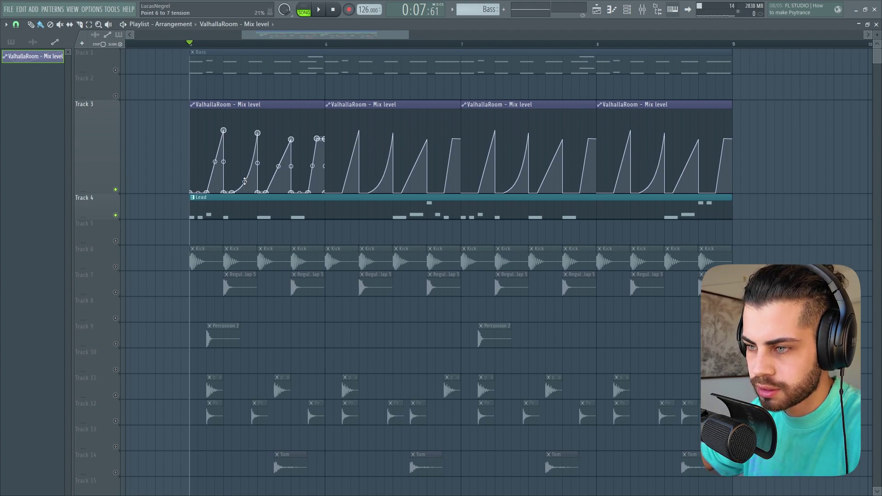
{"action": "scroll", "coordinate": [216, 53], "scroll_direction": "up", "scroll_amount": 2}
{"action": "key", "text": "space"}
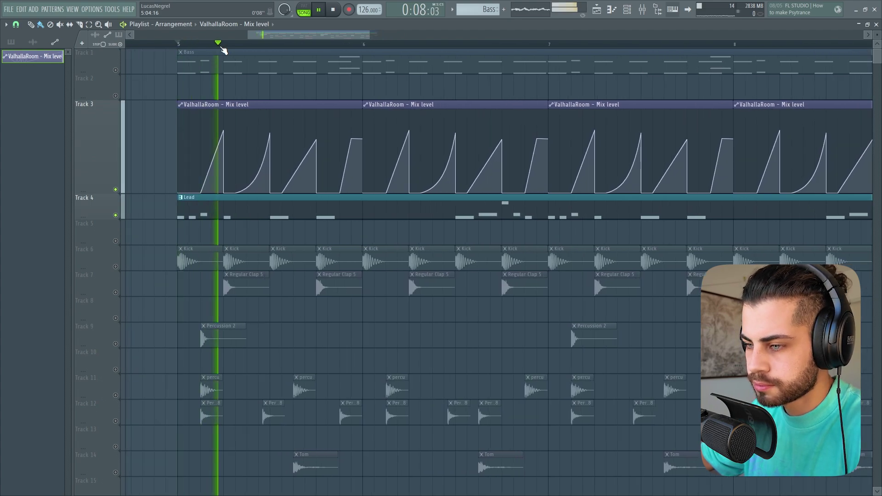
{"action": "key", "text": "space"}
{"action": "scroll", "coordinate": [243, 45], "scroll_direction": "down", "scroll_amount": 3}
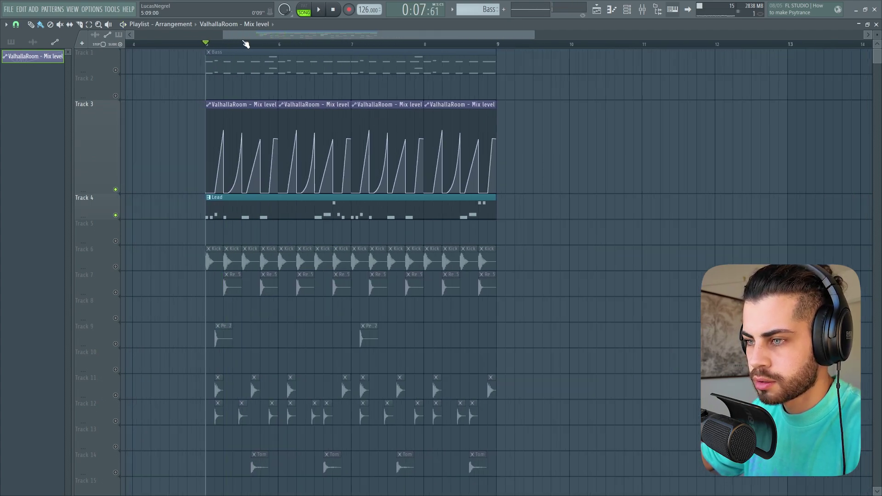
Shrink Track 3 to a compact height and turn all playlist tracks back on
{"action": "right_click", "coordinate": [115, 133]}
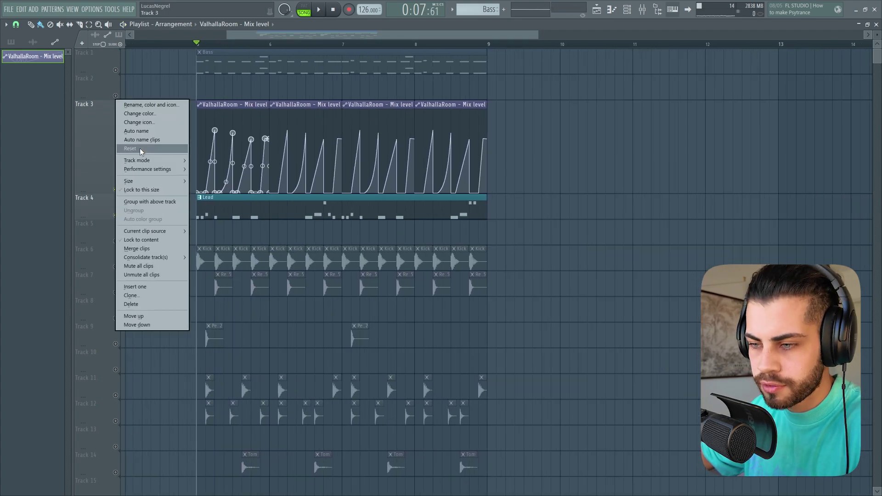
{"action": "mouse_move", "coordinate": [148, 170]}
{"action": "left_click", "coordinate": [209, 187]}
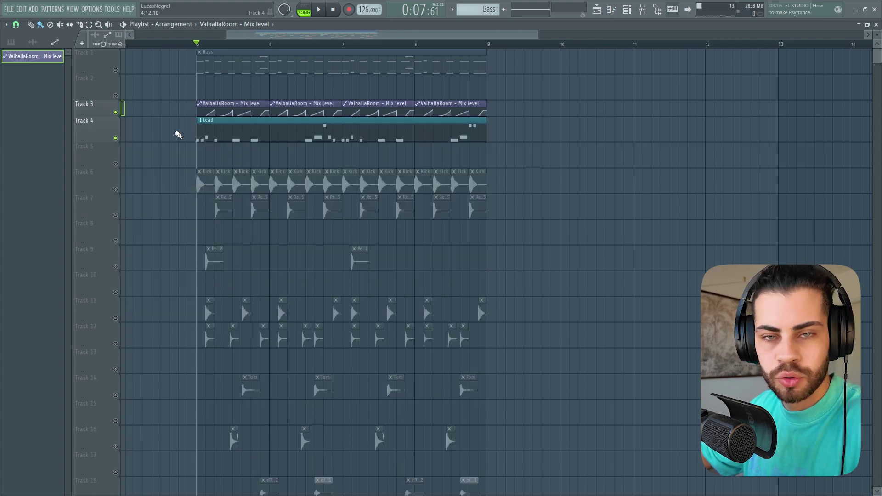
{"action": "scroll", "coordinate": [254, 53], "scroll_direction": "up", "scroll_amount": 2}
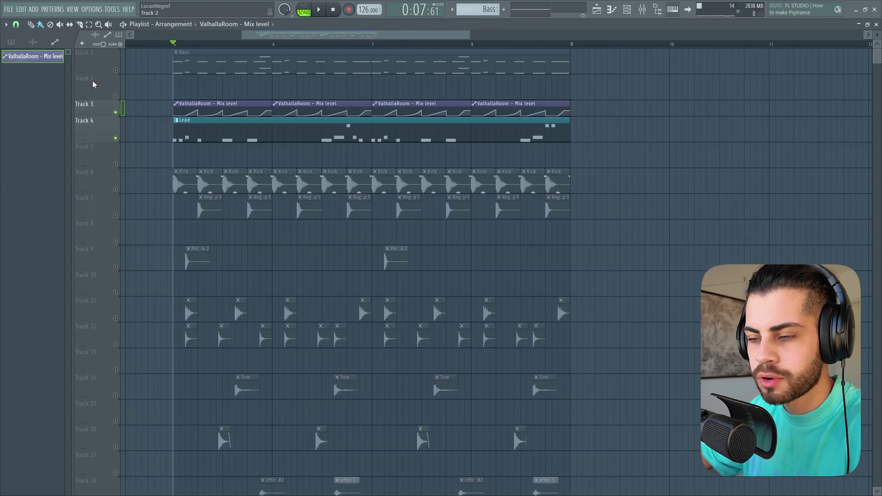
{"action": "right_click", "coordinate": [118, 112]}
Place the Sweep Down 01 128BPM sample on Track 8 from bar 5 and audition it with the clap and kick tracks
{"action": "key", "text": "space"}
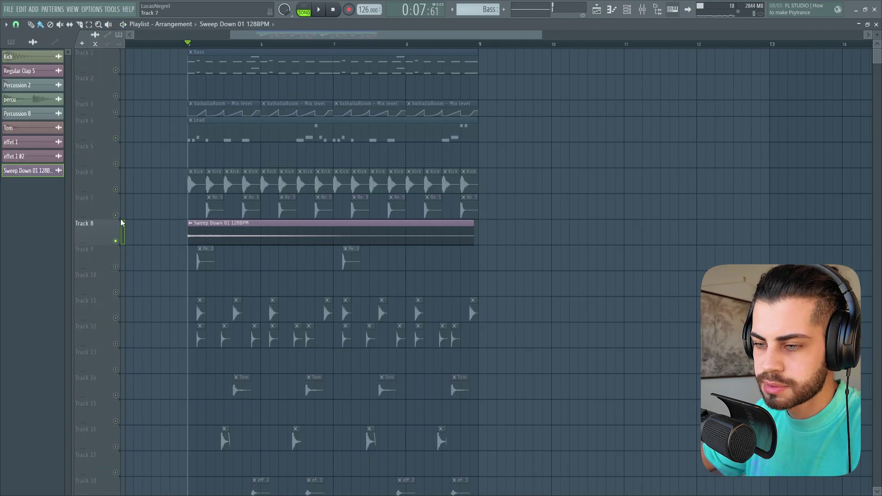
{"action": "left_click", "coordinate": [115, 215]}
{"action": "left_click", "coordinate": [116, 189]}
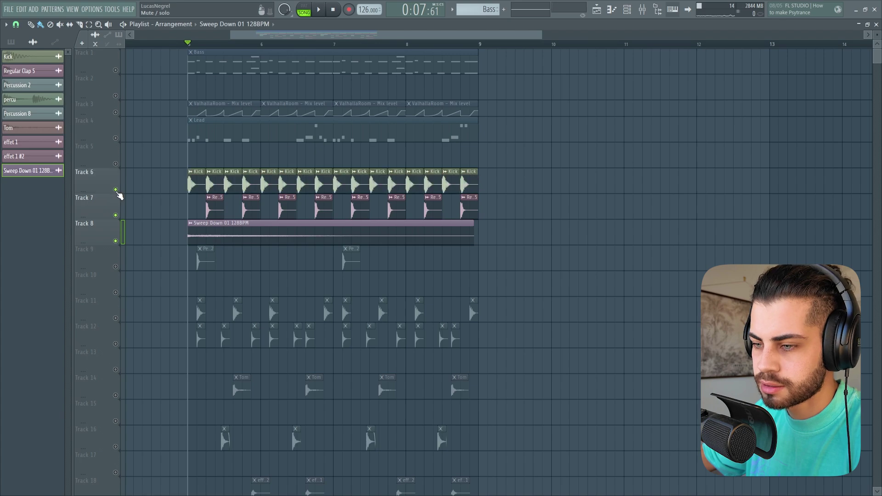
{"action": "key", "text": "space"}
{"action": "key", "text": "space"}
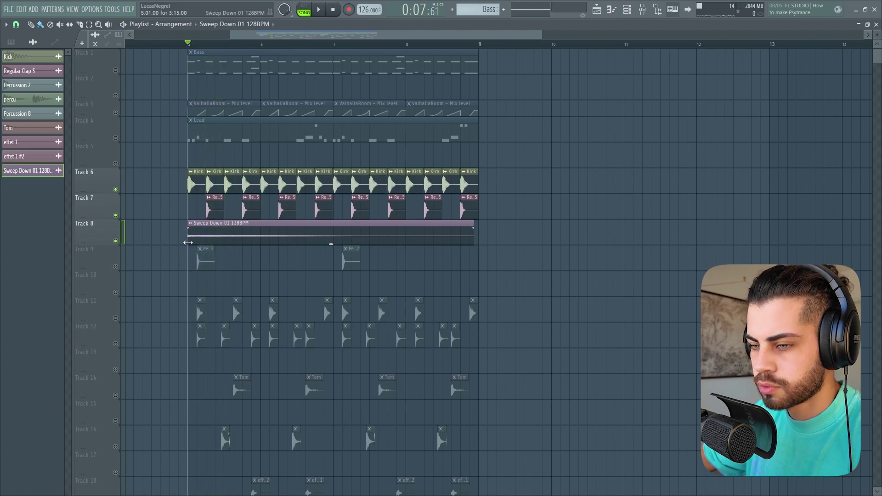
Turn all tracks back on, duplicate the entire four-bar arrangement from bar 9, and mute the reverb automation on Track 3
{"action": "left_click", "coordinate": [116, 241], "text": "ctrl"}
{"action": "left_click_drag", "start_coordinate": [170, 179], "coordinate": [230, 10]}
{"action": "key", "text": "ctrl+b"}
{"action": "scroll", "coordinate": [478, 115], "scroll_direction": "down", "scroll_amount": 2}
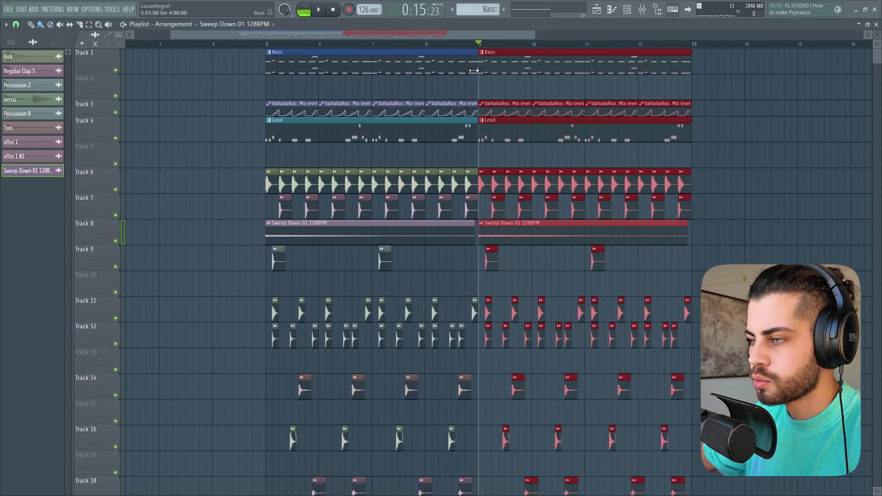
{"action": "left_click", "coordinate": [248, 115]}
{"action": "left_click", "coordinate": [115, 112]}
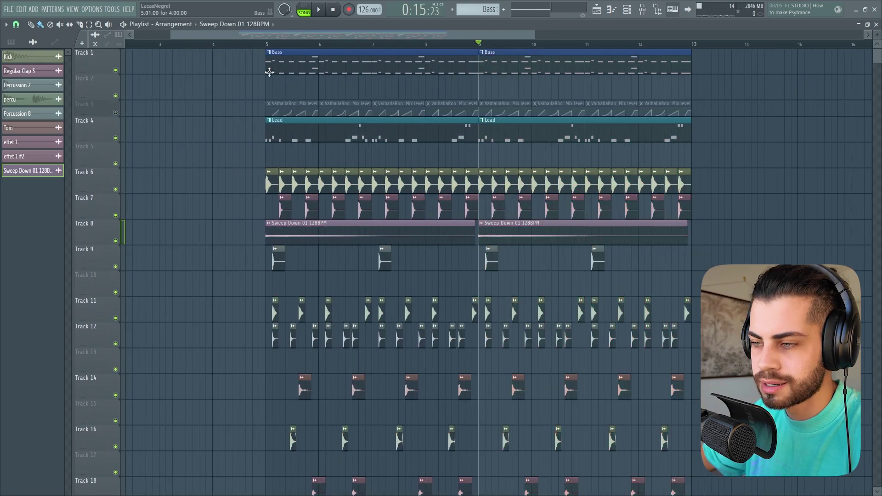
Add Scratch Fill 04 128BPM on Track 9 and Adlib 05 Cmin 127BPM Wet on Track 10 around bar 8, and play the adlib solo
{"action": "left_click_drag", "start_coordinate": [378, 36], "coordinate": [432, 64]}
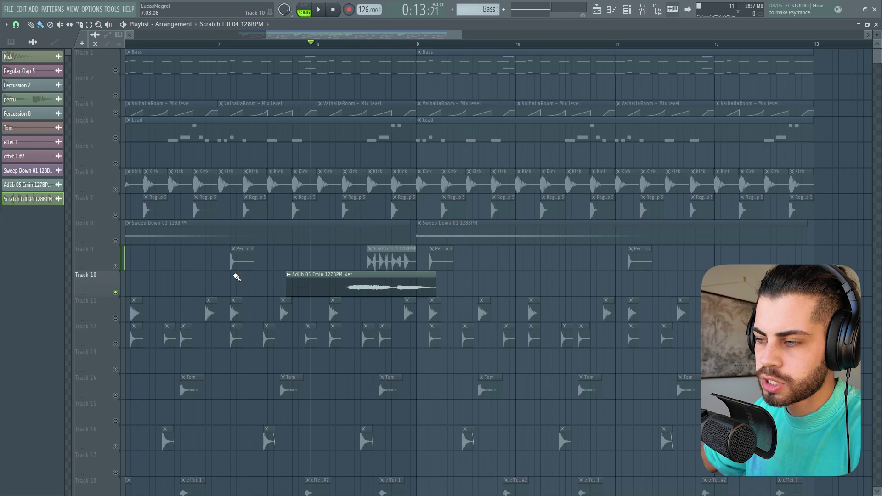
{"action": "left_click_drag", "start_coordinate": [325, 29], "coordinate": [377, 198]}
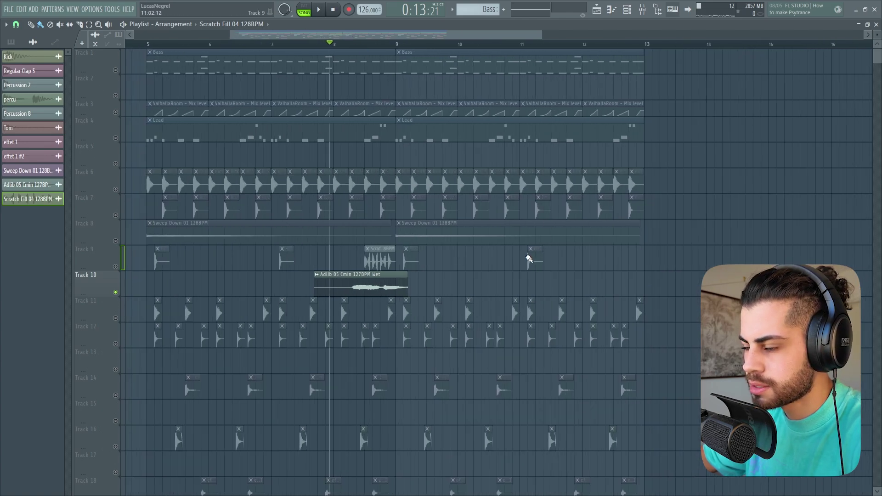
{"action": "scroll", "coordinate": [420, 48], "scroll_direction": "up", "scroll_amount": 2}
{"action": "key", "text": "space"}
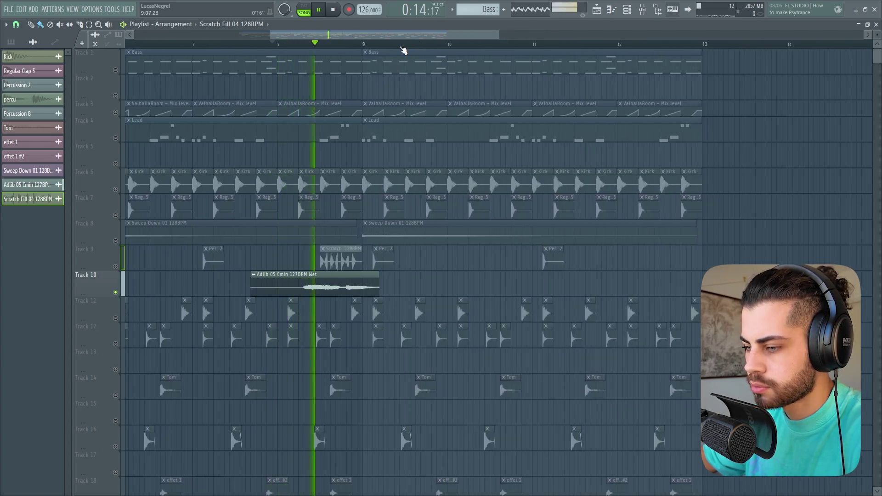
{"action": "key", "text": "space"}
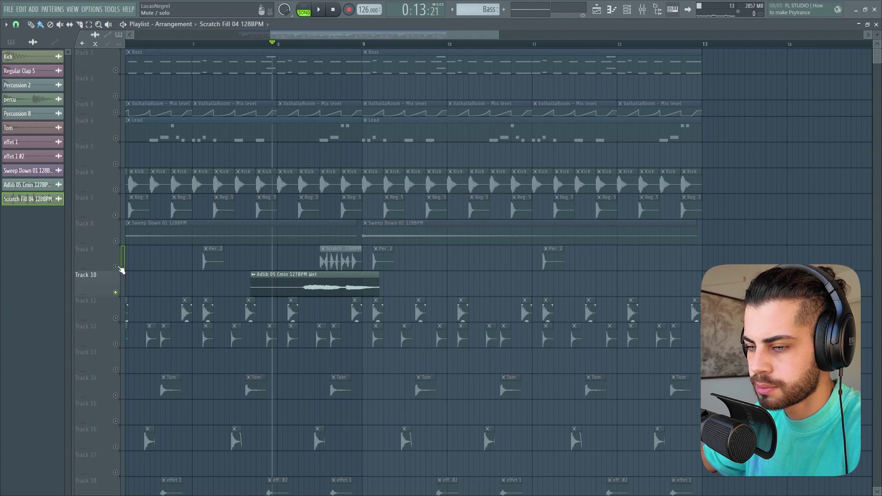
Listen to the Scratch Fill 04 128BPM clip with Track 9 in solo
{"action": "left_click", "coordinate": [120, 268]}
{"action": "key", "text": "space"}
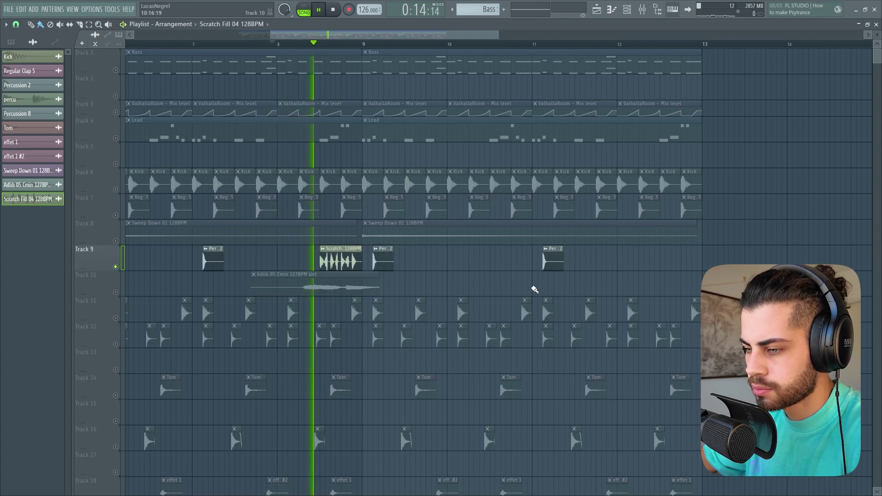
{"action": "key", "text": "space"}
Play the scratch fill and adlib transition together with the kick, clap and sweep on Tracks 6 to 10
{"action": "left_click", "coordinate": [127, 229], "text": "shift"}
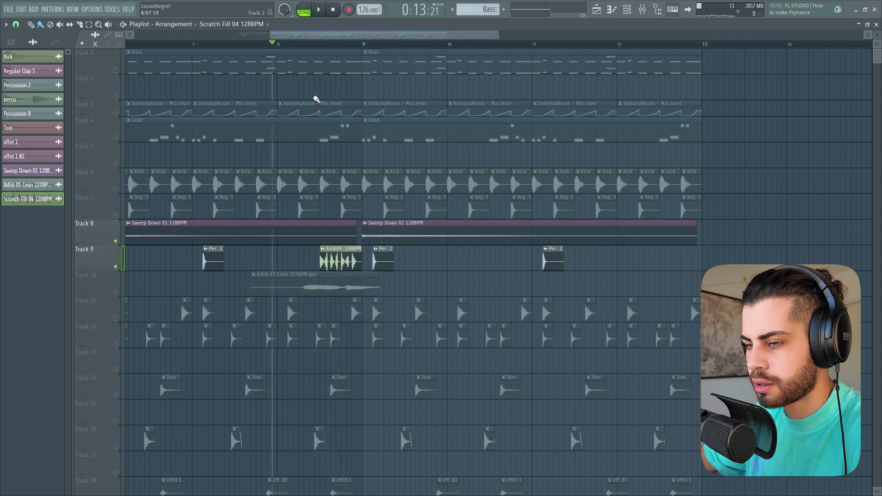
{"action": "left_click", "coordinate": [115, 210], "text": "shift"}
{"action": "left_click", "coordinate": [115, 186], "text": "shift"}
{"action": "scroll", "coordinate": [404, 69], "scroll_direction": "down", "scroll_amount": 3}
{"action": "key", "text": "space"}
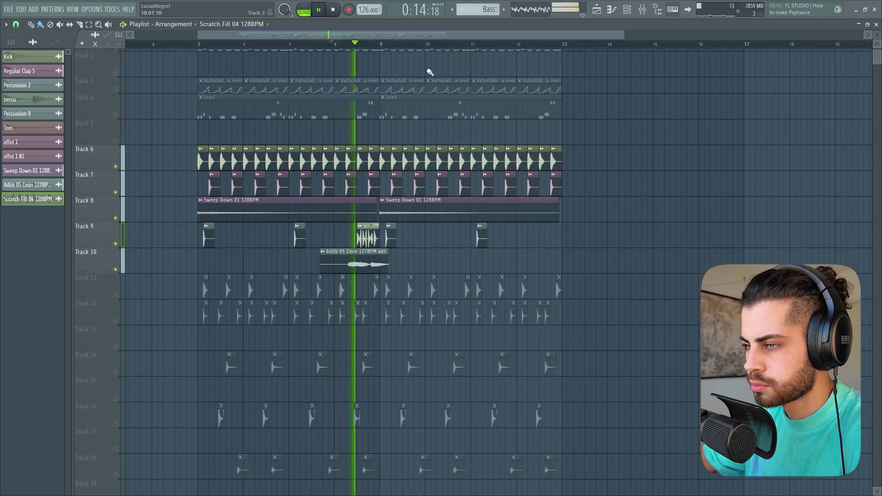
{"action": "key", "text": "space"}
{"action": "scroll", "coordinate": [409, 47], "scroll_direction": "up", "scroll_amount": 3}
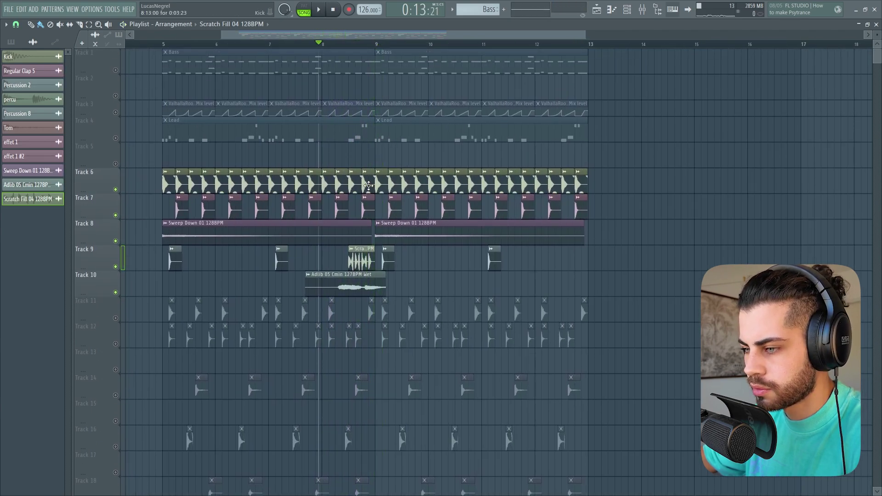
Remove the last kick before bar 9 on Track 6 and play the fill and adlib transition into bar 9
{"action": "key", "text": "space"}
{"action": "scroll", "coordinate": [390, 48], "scroll_direction": "up", "scroll_amount": 3}
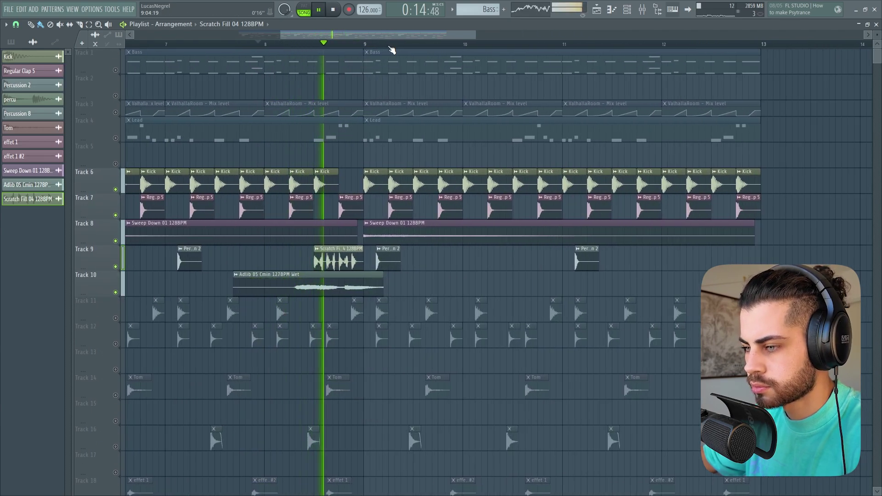
{"action": "scroll", "coordinate": [391, 49], "scroll_direction": "down", "scroll_amount": 3}
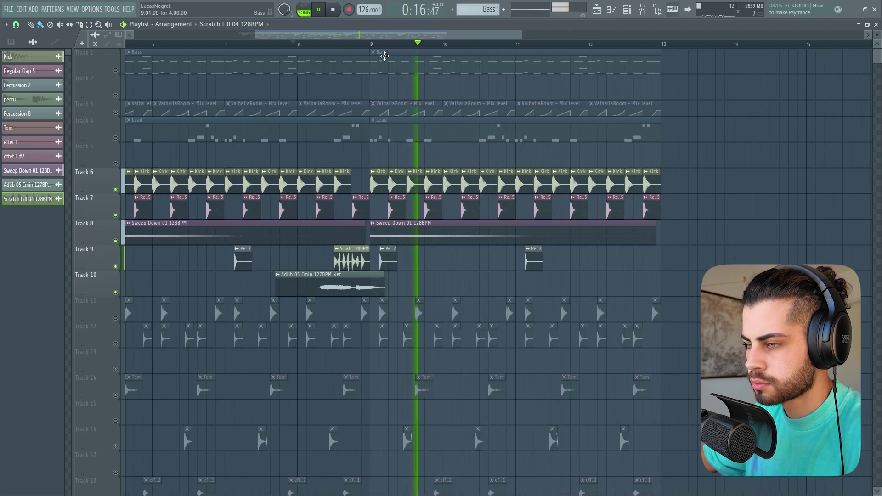
{"action": "key", "text": "space"}
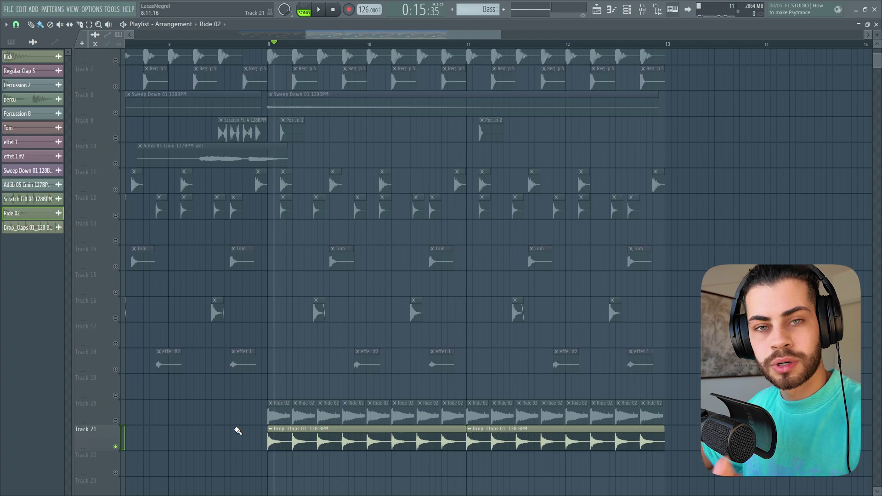
Play the Drop_Claps 01_128 BPM clips on Track 21 in solo, and together with the Ride 02 clips on Track 20
{"action": "key", "text": "space"}
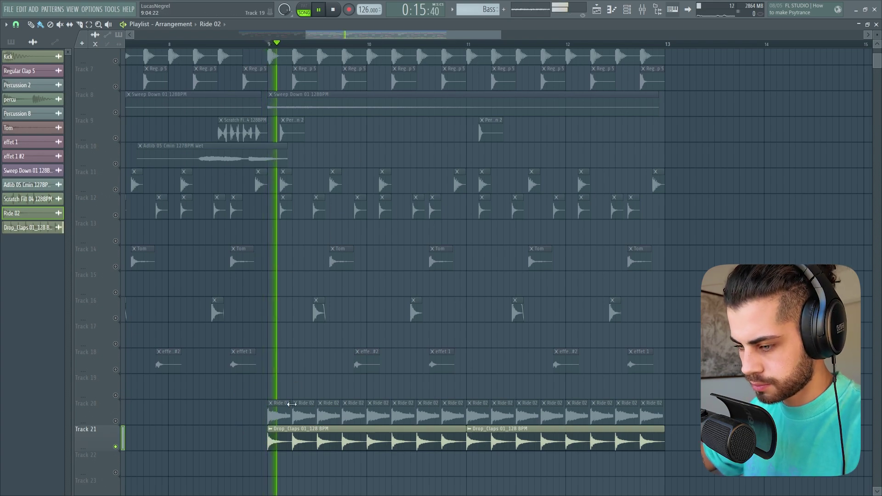
{"action": "key", "text": "space"}
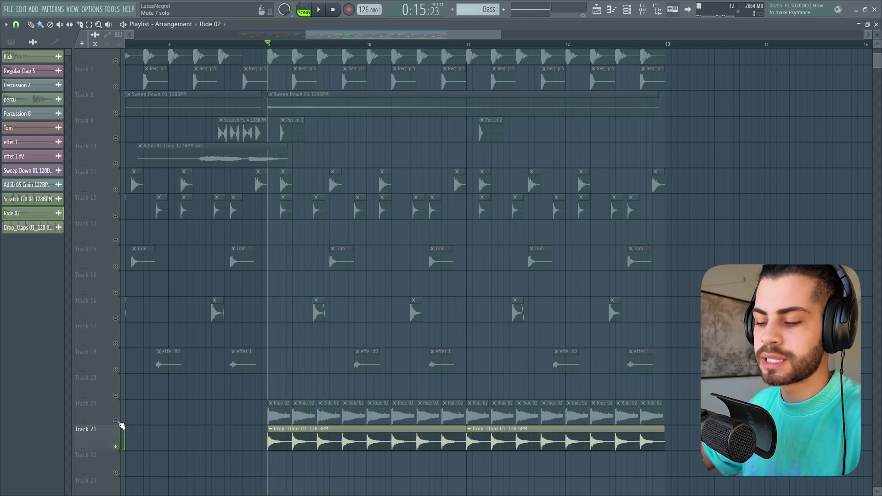
{"action": "left_click", "coordinate": [117, 422]}
{"action": "key", "text": "space"}
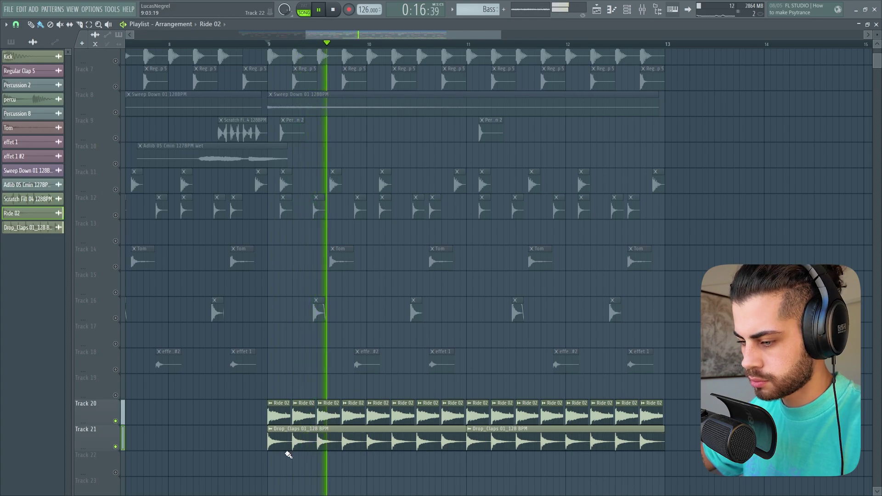
{"action": "key", "text": "space"}
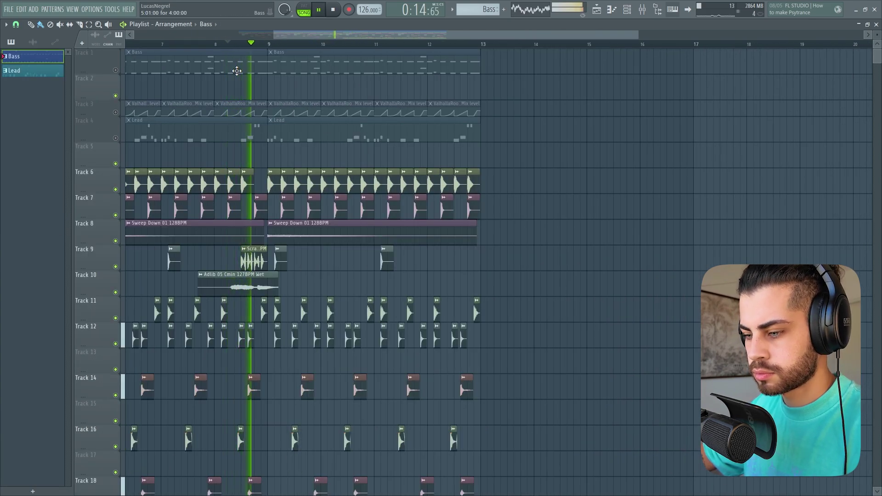
Listen to all drums, sweeps, fills, rides and claps across the bar 9 transition with bass and lead muted
{"action": "scroll", "coordinate": [273, 117], "scroll_direction": "down", "scroll_amount": 4}
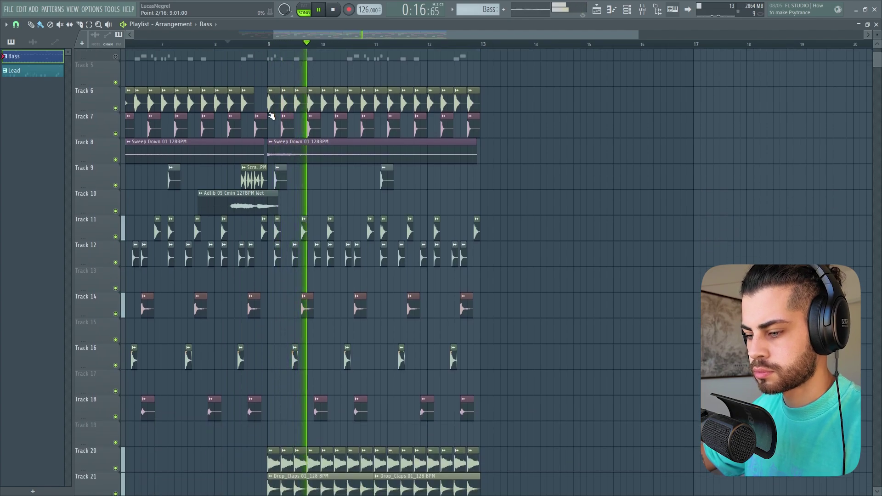
{"action": "scroll", "coordinate": [278, 120], "scroll_direction": "up", "scroll_amount": 4}
{"action": "scroll", "coordinate": [282, 130], "scroll_direction": "down", "scroll_amount": 1}
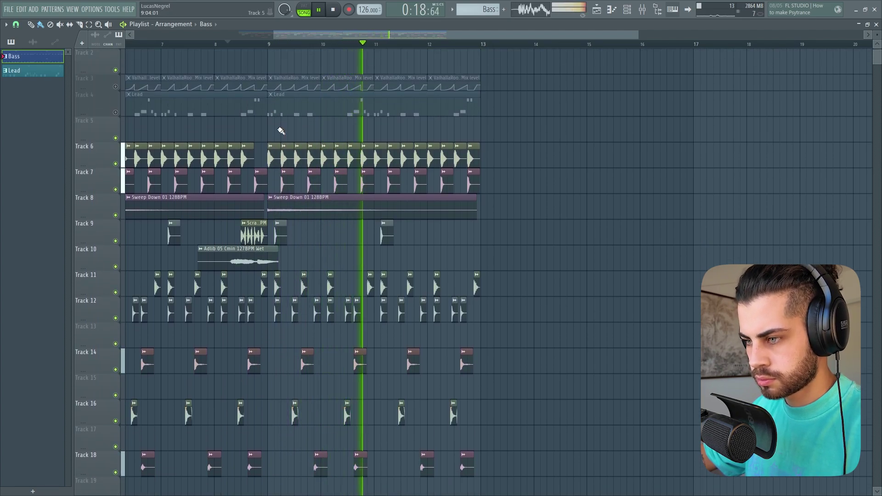
{"action": "scroll", "coordinate": [281, 131], "scroll_direction": "up", "scroll_amount": 1}
{"action": "key", "text": "space"}
Turn all tracks back on and place a new empty pattern on Track 5 at bar 9
{"action": "scroll", "coordinate": [282, 130], "scroll_direction": "up", "scroll_amount": 1}
{"action": "left_click", "coordinate": [115, 163], "text": "ctrl"}
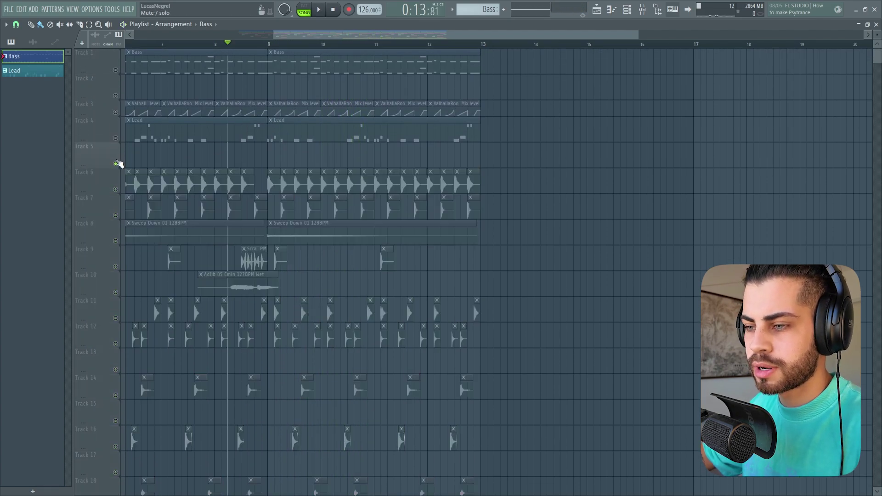
{"action": "left_click", "coordinate": [115, 163], "text": "ctrl"}
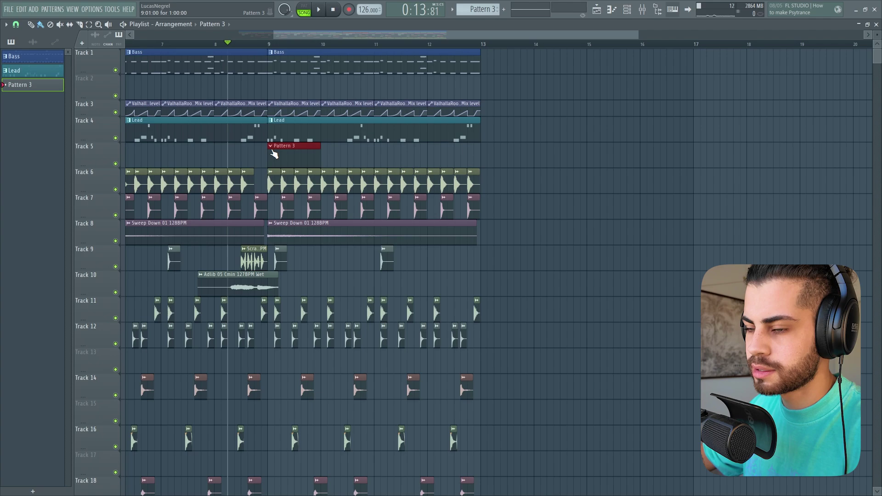
Copy the Vital #3 notes from the Lead pattern, return to Pattern 3 and clone the Vital #4 channel
{"action": "left_click", "coordinate": [627, 9]}
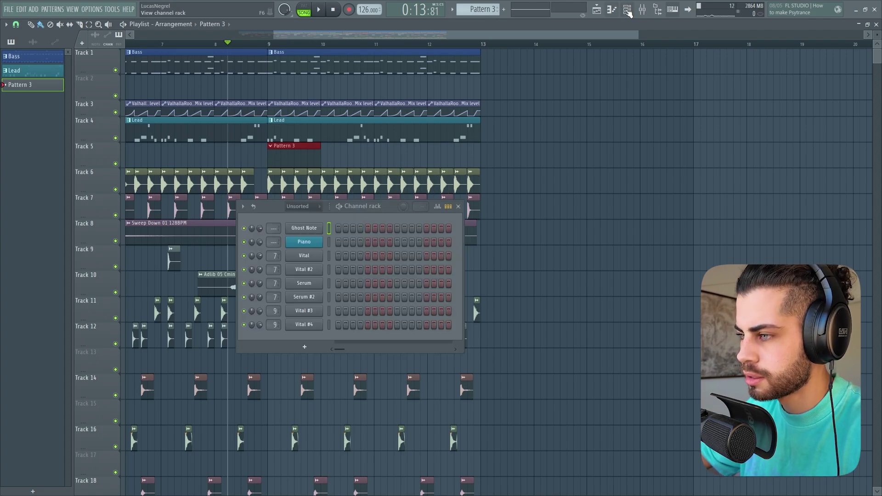
{"action": "scroll", "coordinate": [482, 10], "scroll_direction": "up", "scroll_amount": 1}
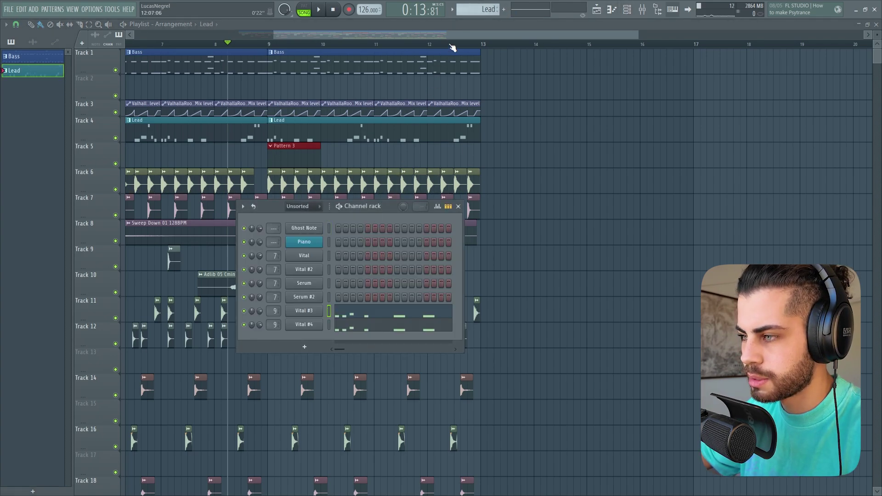
{"action": "scroll", "coordinate": [478, 9], "scroll_direction": "down", "scroll_amount": 1}
{"action": "right_click", "coordinate": [313, 328]}
{"action": "left_click", "coordinate": [340, 412]}
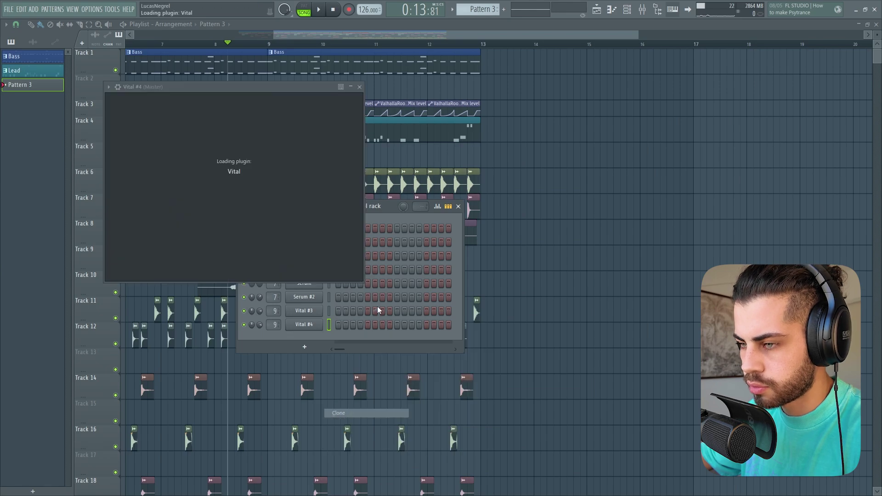
Filter the cloned Vital's presets by Lead, audition Lead - SPECTRAFLUX and load another lead sound from further down the list
{"action": "left_click", "coordinate": [395, 104]}
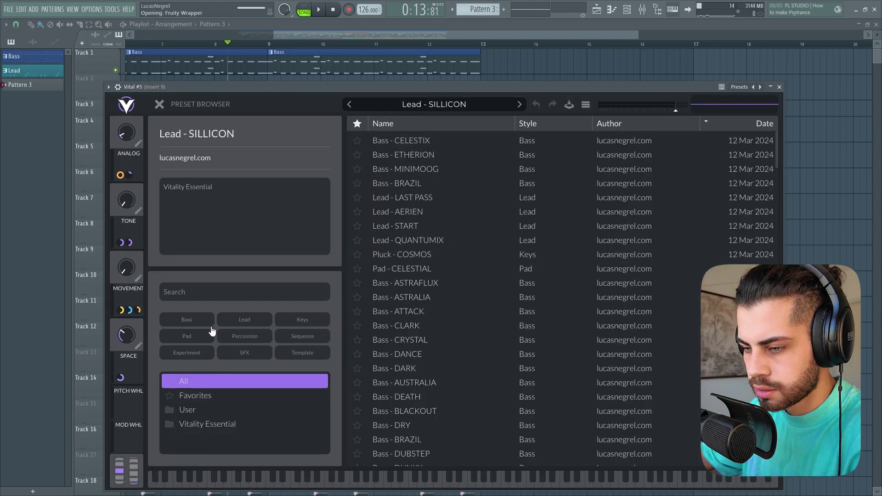
{"action": "left_click", "coordinate": [244, 319]}
{"action": "scroll", "coordinate": [461, 216], "scroll_direction": "down", "scroll_amount": 3}
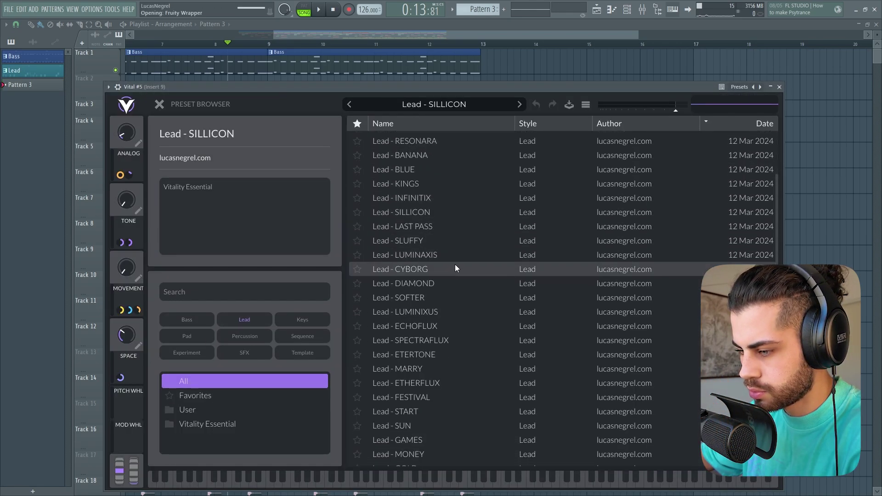
{"action": "left_click", "coordinate": [435, 340]}
{"action": "scroll", "coordinate": [435, 328], "scroll_direction": "down", "scroll_amount": 2}
{"action": "left_click", "coordinate": [414, 359]}
{"action": "left_click", "coordinate": [779, 87]}
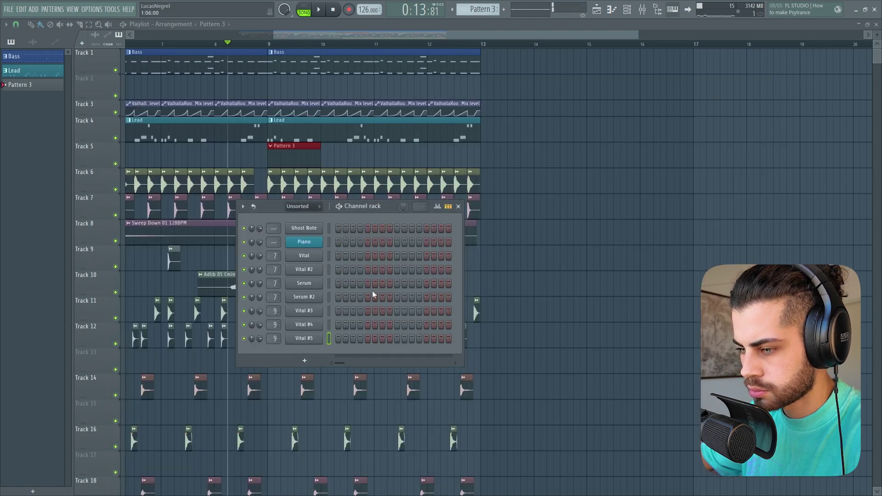
Paste the copied lead notes into the Vital #5 channel of Pattern 3, play them and check them in the piano roll
{"action": "key", "text": "ctrl+v"}
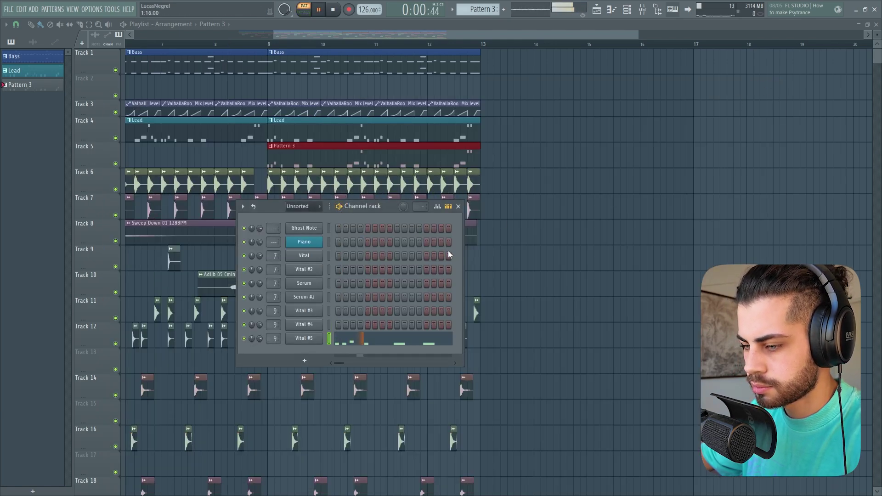
{"action": "left_click", "coordinate": [365, 345]}
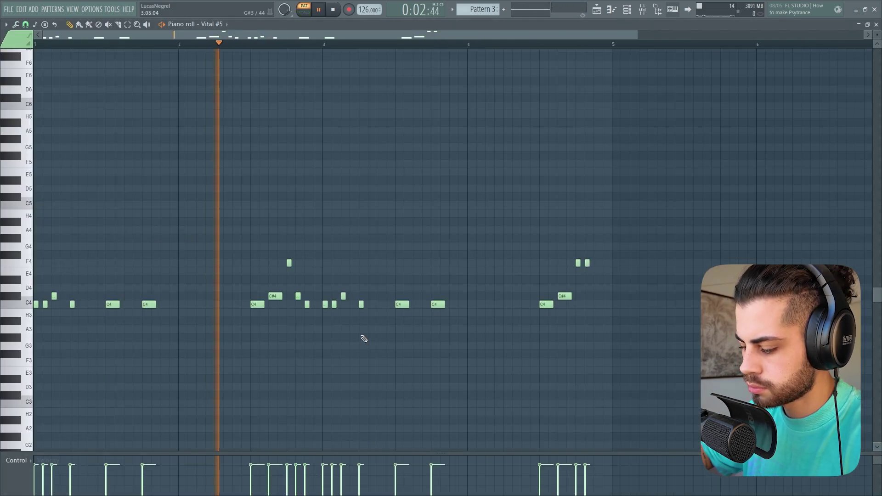
{"action": "key", "text": "space"}
{"action": "left_click", "coordinate": [598, 14]}
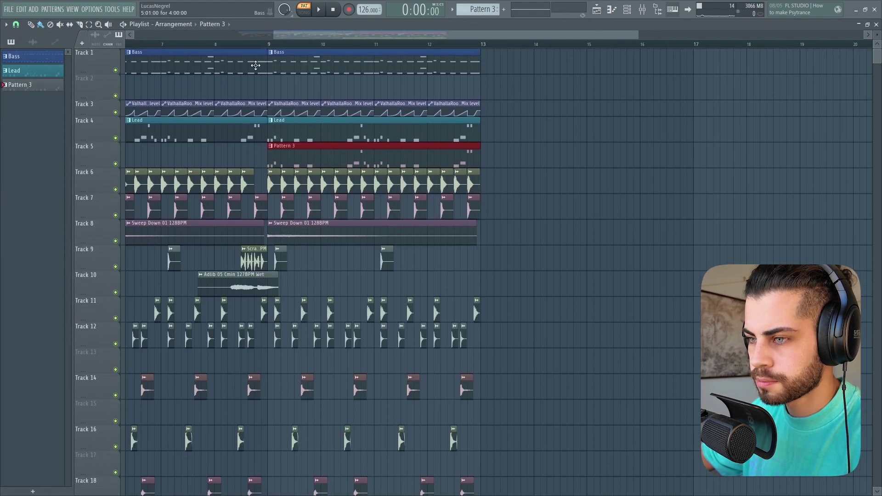
Mute the bass on Track 1 and the lead on Track 4, and play the new Track 5 layer with the drums
{"action": "left_click", "coordinate": [115, 70]}
{"action": "key", "text": "space"}
{"action": "left_click", "coordinate": [115, 138]}
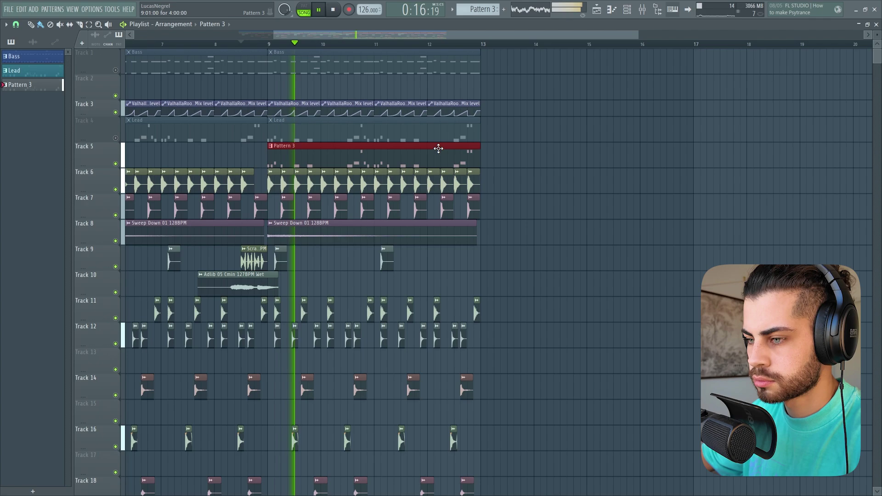
{"action": "scroll", "coordinate": [328, 38], "scroll_direction": "down", "scroll_amount": 3}
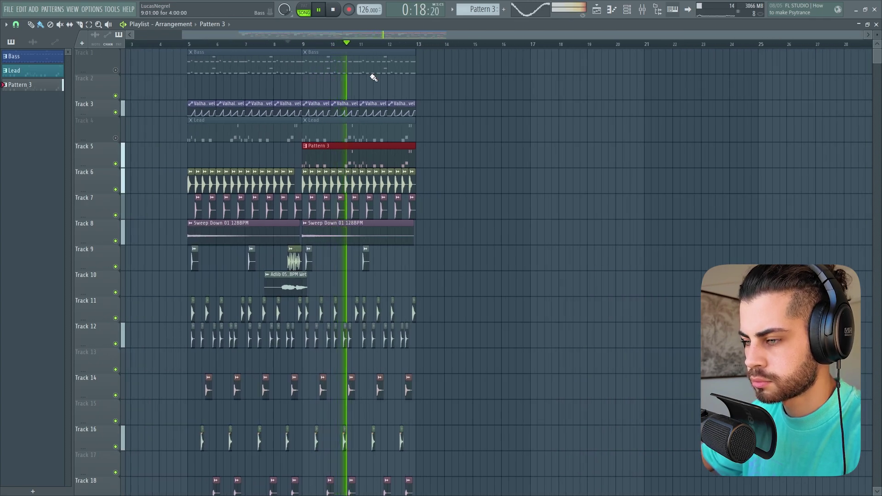
{"action": "key", "text": "space"}
{"action": "scroll", "coordinate": [415, 49], "scroll_direction": "down", "scroll_amount": 1}
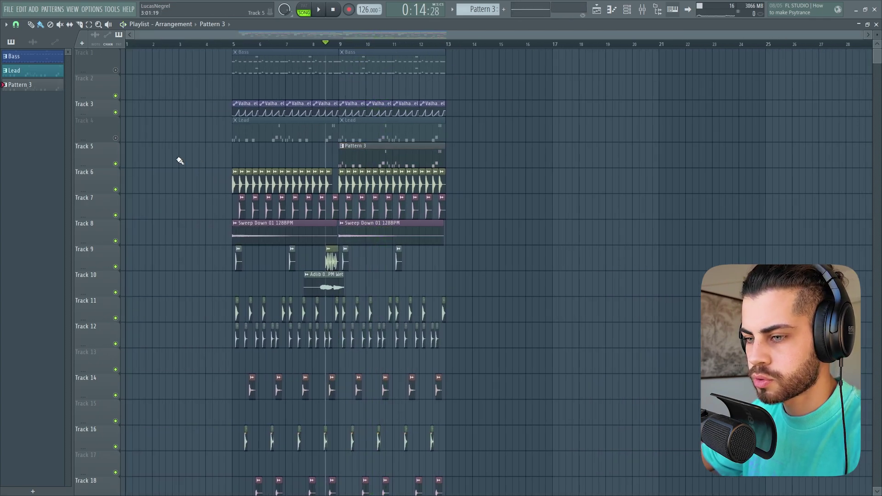
Turn all tracks back on and duplicate the entire eight-bar arrangement from bar 5 so the copy starts at bar 13
{"action": "left_click", "coordinate": [115, 164]}
{"action": "left_click_drag", "start_coordinate": [217, 64], "coordinate": [510, 446]}
{"action": "scroll", "coordinate": [518, 397], "scroll_direction": "down", "scroll_amount": 4}
{"action": "left_click_drag", "start_coordinate": [483, 418], "coordinate": [204, 3]}
{"action": "scroll", "coordinate": [526, 49], "scroll_direction": "up", "scroll_amount": 5}
{"action": "left_click", "coordinate": [350, 44]}
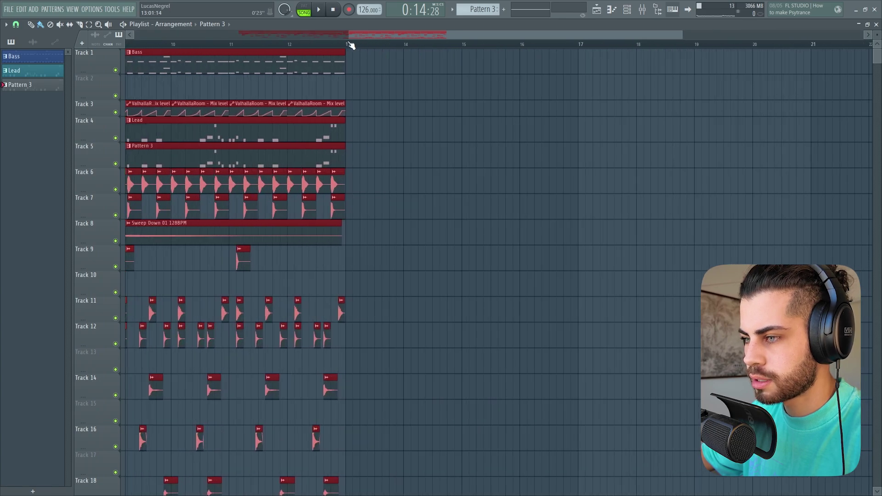
{"action": "key", "text": "ctrl+b"}
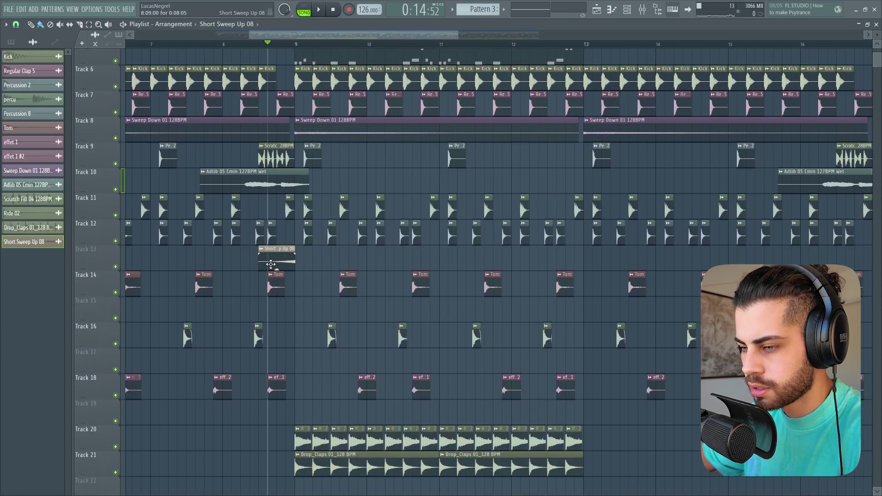
Listen to the Short Sweep Up 08 clip on Track 13 in solo, and turn all tracks back on
{"action": "left_click", "coordinate": [116, 267], "text": "ctrl"}
{"action": "key", "text": "space"}
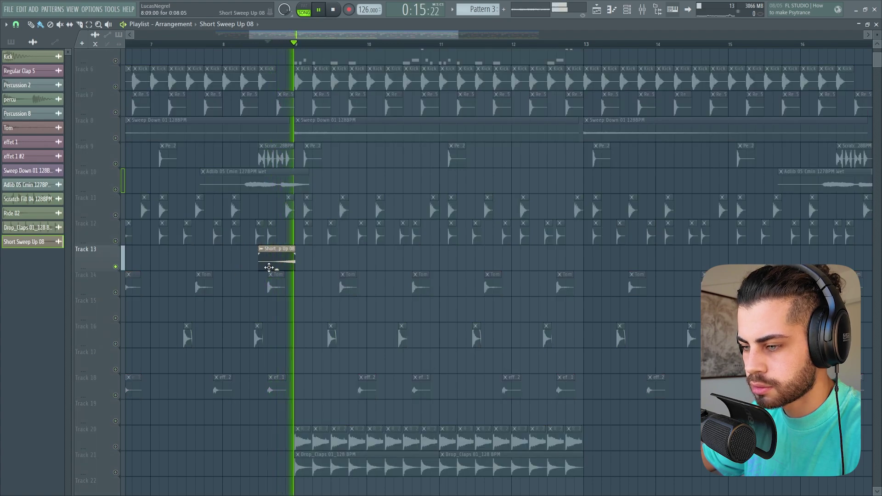
{"action": "left_click", "coordinate": [116, 267], "text": "ctrl"}
{"action": "scroll", "coordinate": [184, 161], "scroll_direction": "up", "scroll_amount": 4}
Mute Tracks 1, 3 and 4 and play the transition into bar 9 with the short sweep from bar 8
{"action": "left_click", "coordinate": [236, 44]}
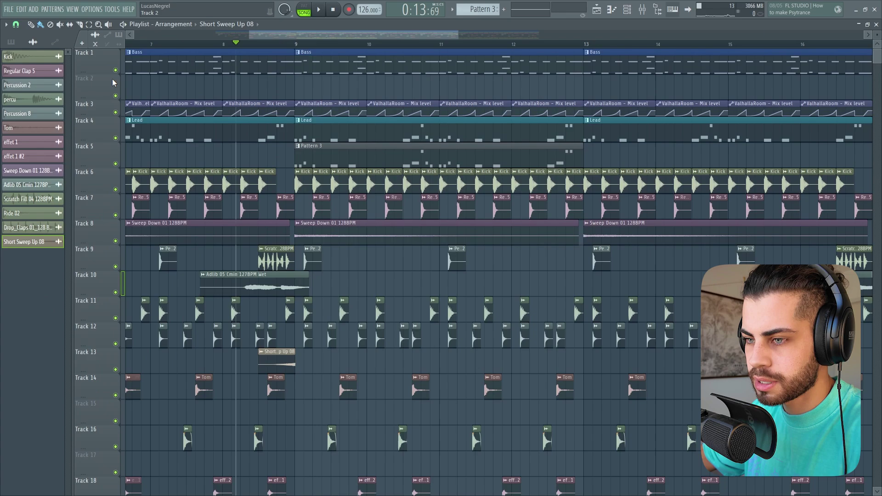
{"action": "left_click", "coordinate": [115, 70]}
{"action": "left_click", "coordinate": [115, 138]}
{"action": "left_click", "coordinate": [115, 112]}
{"action": "key", "text": "space"}
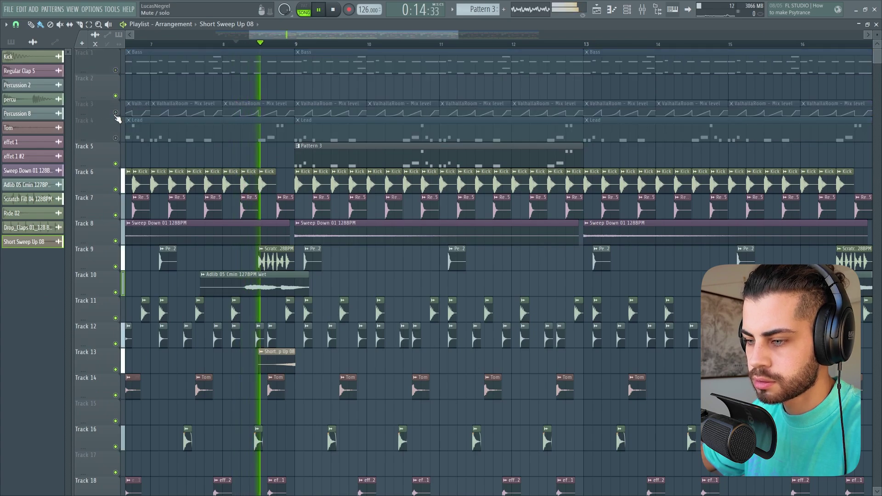
{"action": "key", "text": "space"}
{"action": "scroll", "coordinate": [287, 46], "scroll_direction": "down", "scroll_amount": 3}
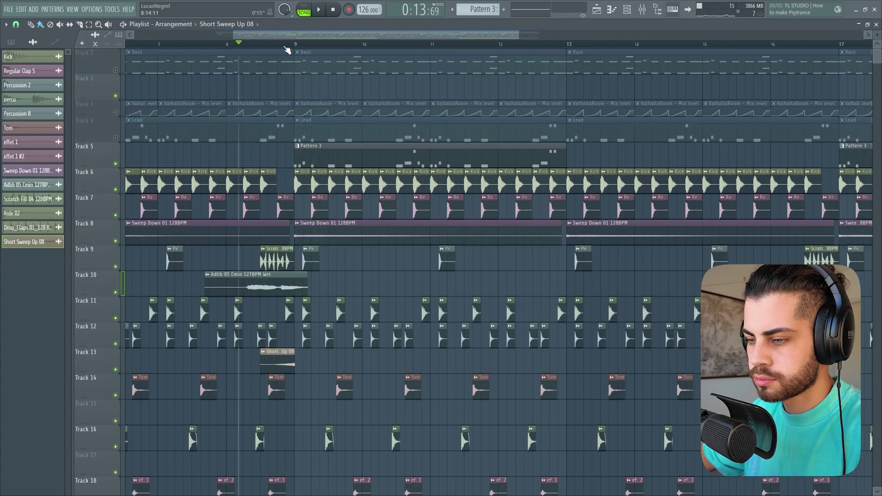